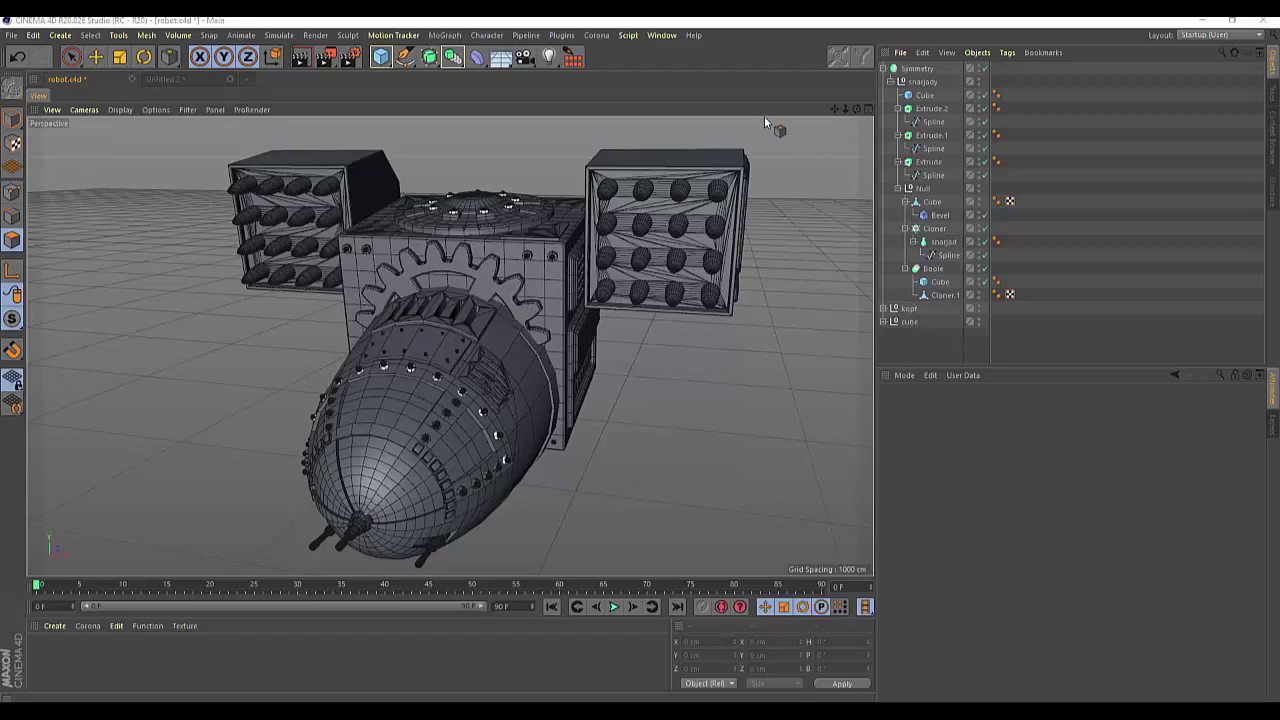
Step: Orbit around the robot and select Symmetry to show its ZY mirror plane with Weld Points and Symmetrical enabled
{"action": "left_click_drag", "start_coordinate": [857, 108], "coordinate": [450, 346]}
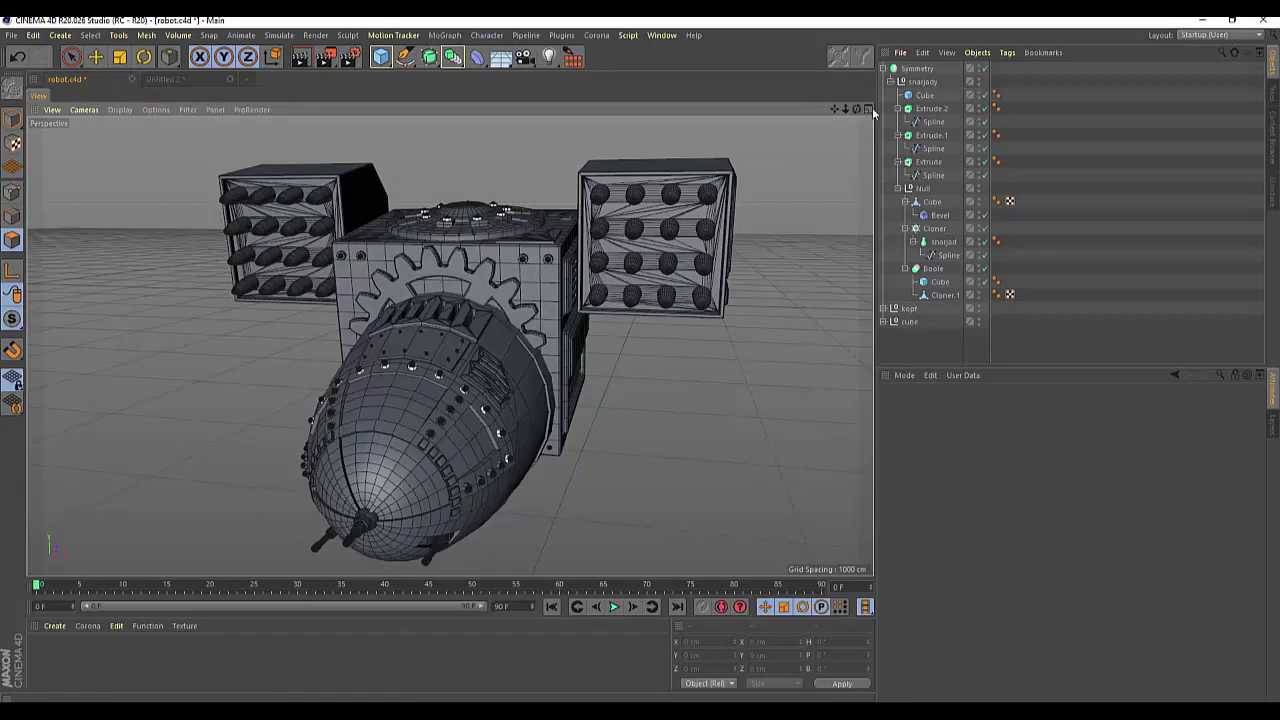
{"action": "left_click", "coordinate": [919, 70]}
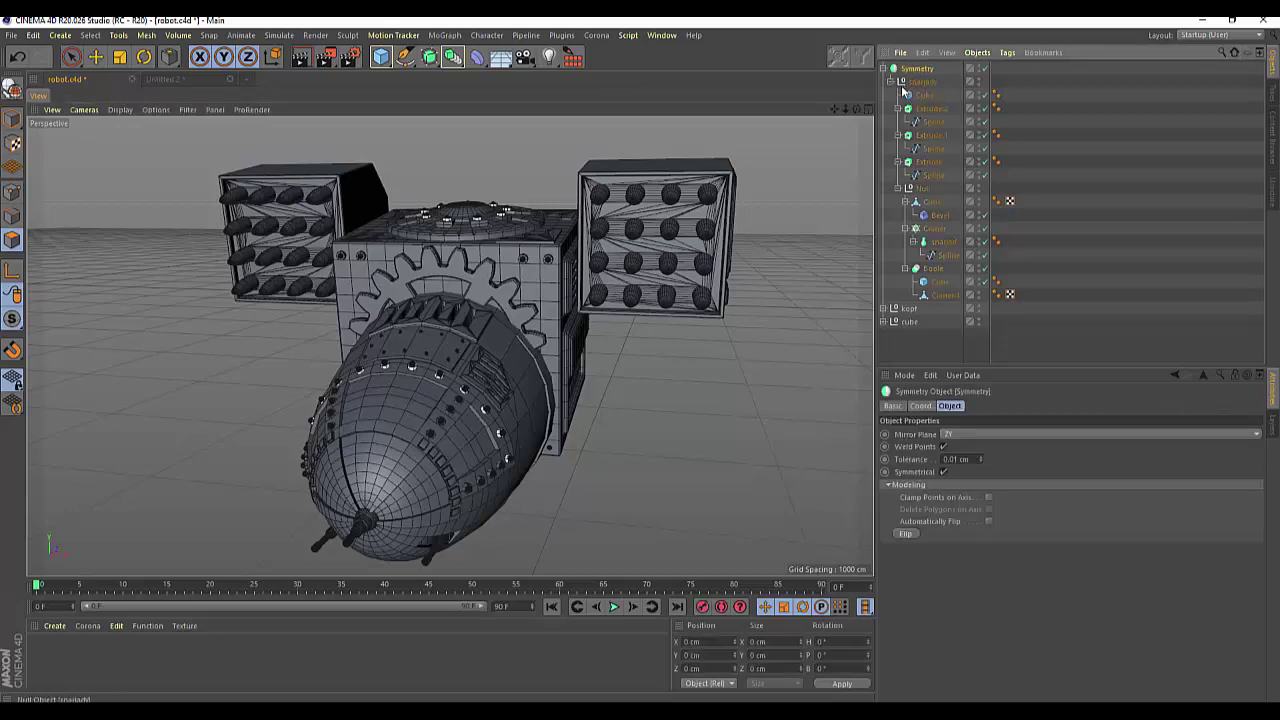
{"action": "left_click_drag", "start_coordinate": [858, 110], "coordinate": [450, 346]}
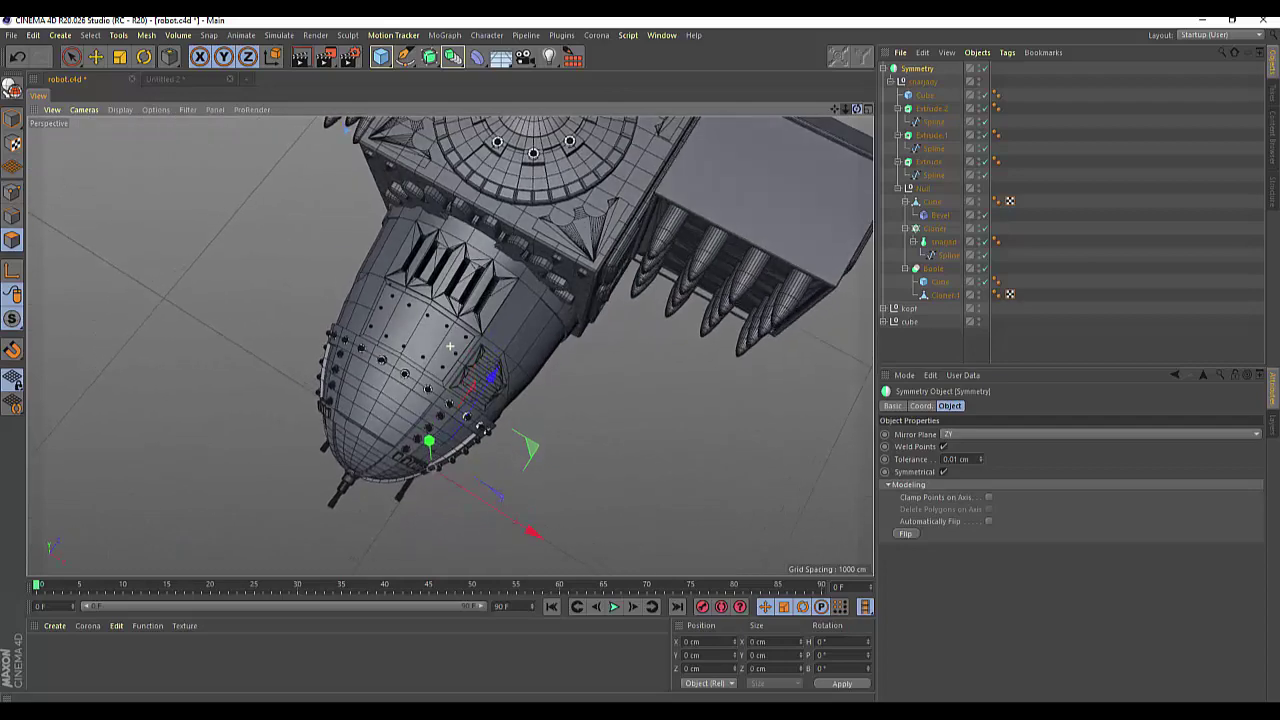
{"action": "left_click_drag", "start_coordinate": [847, 113], "coordinate": [450, 346]}
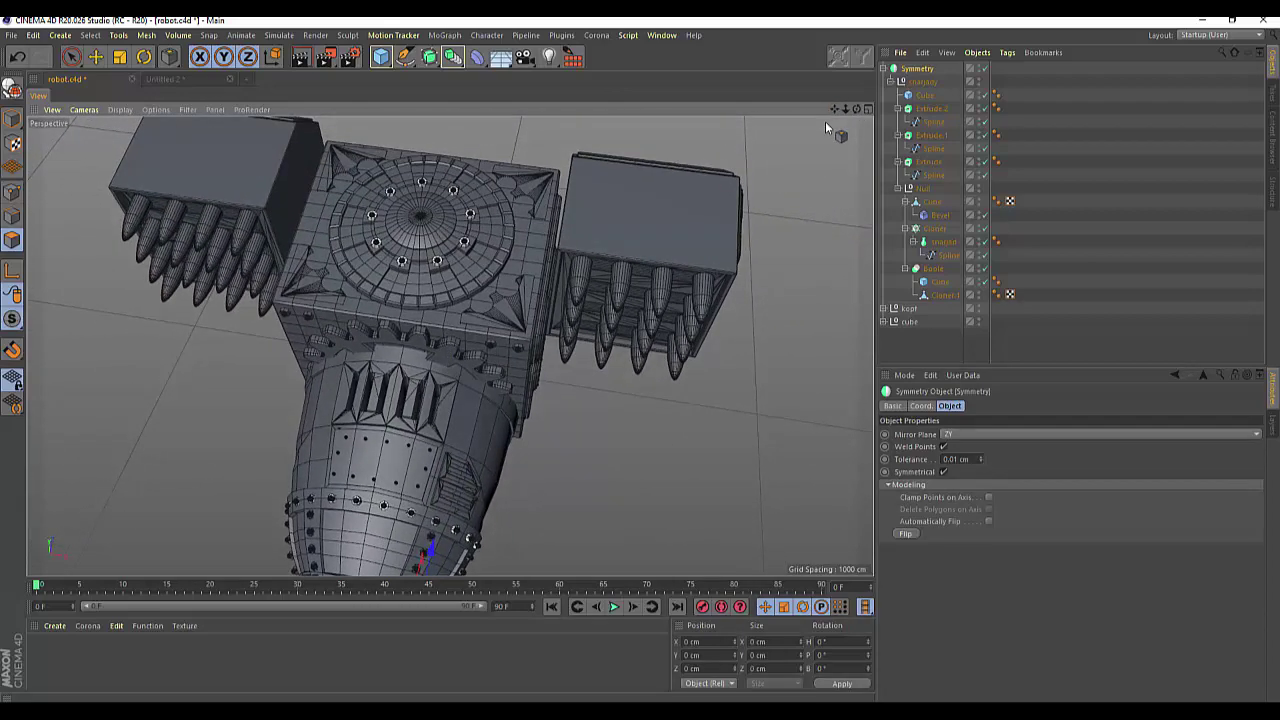
Step: Add a 50 cm radius, 200 cm high Cylinder and move it onto the robot's body
{"action": "left_click", "coordinate": [381, 57]}
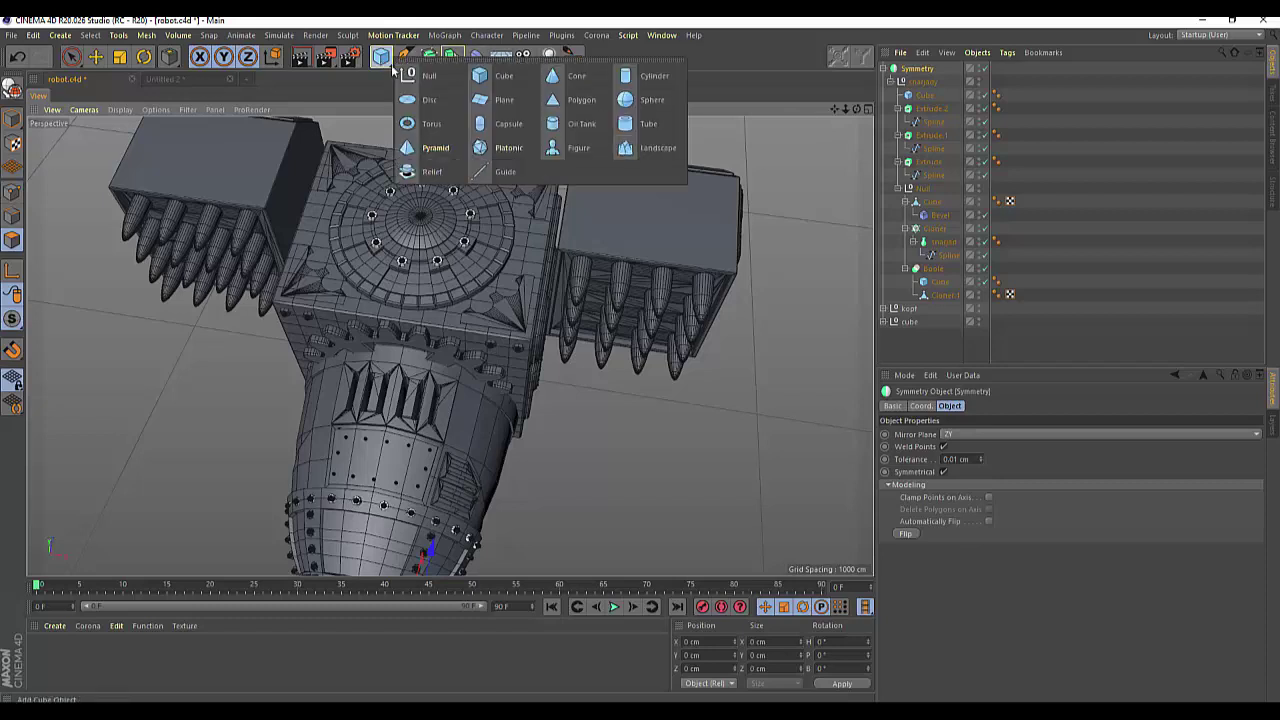
{"action": "left_click", "coordinate": [629, 87]}
{"action": "scroll", "coordinate": [459, 449], "scroll_direction": "down", "scroll_amount": 3}
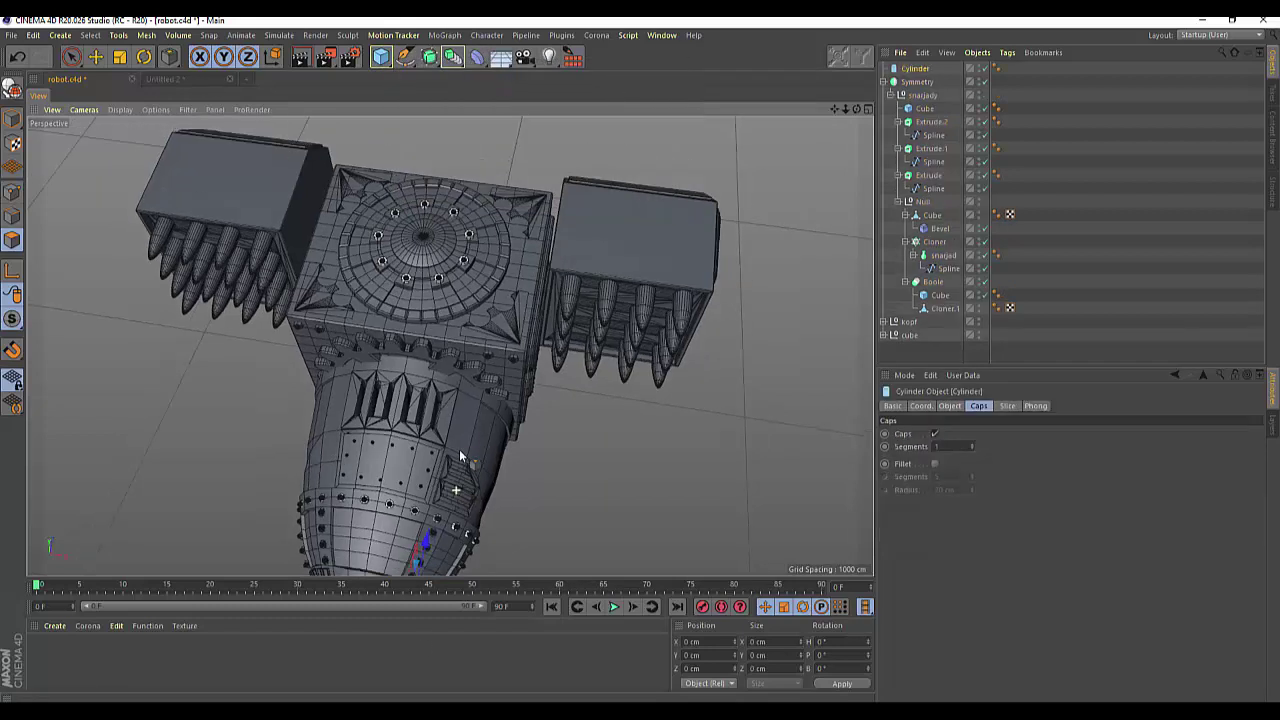
{"action": "scroll", "coordinate": [486, 263], "scroll_direction": "down", "scroll_amount": 3}
{"action": "left_click_drag", "start_coordinate": [412, 540], "coordinate": [390, 330]}
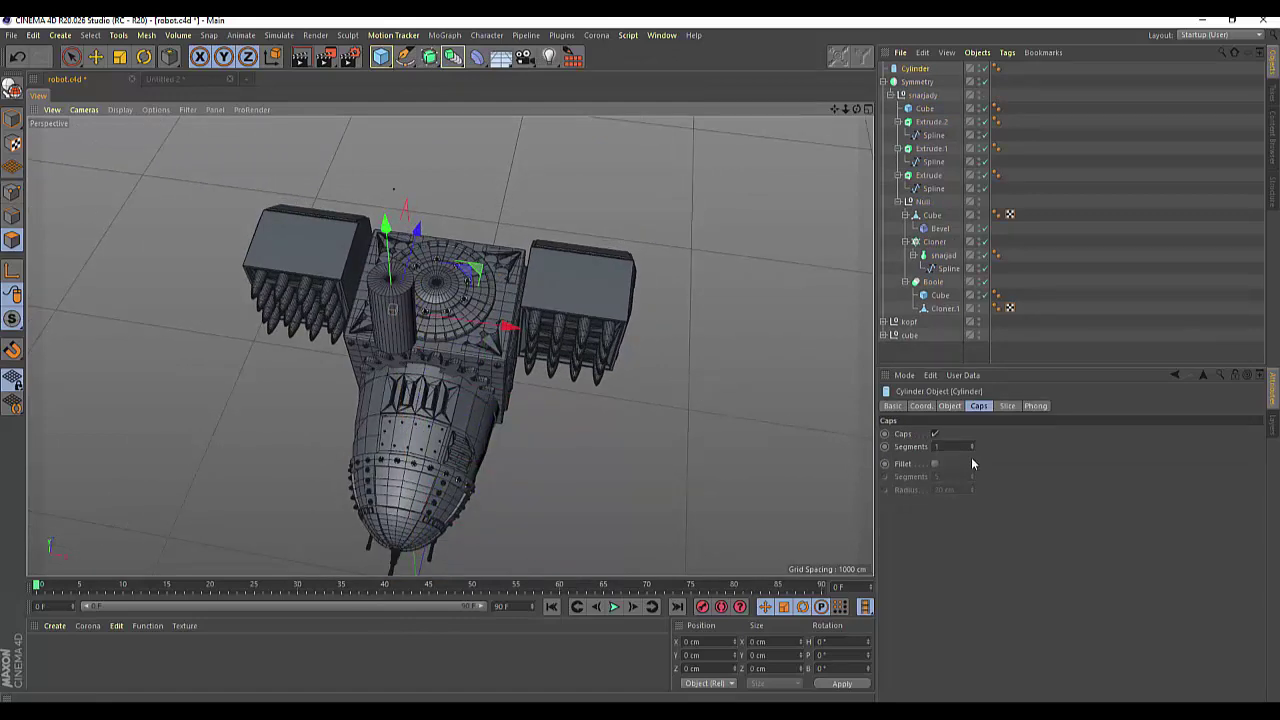
Step: Set the cylinder's Orientation to +X so it lies horizontally
{"action": "left_click", "coordinate": [955, 406]}
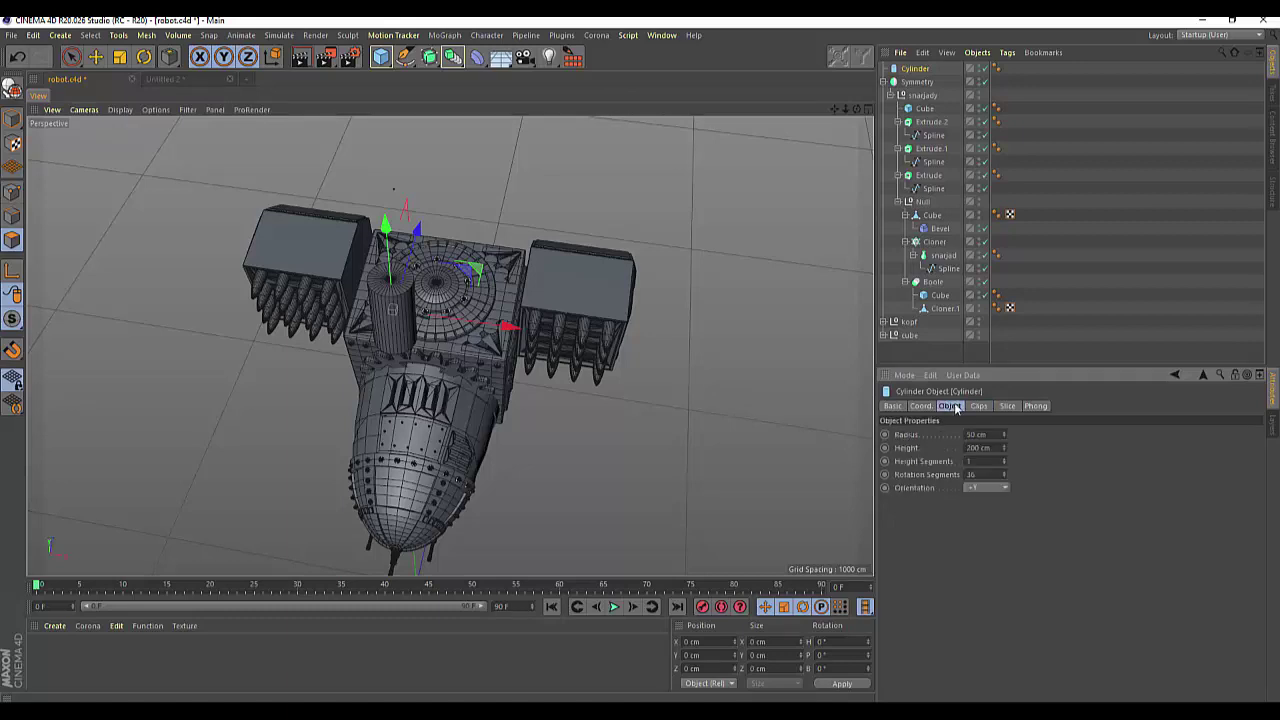
{"action": "left_click", "coordinate": [988, 489]}
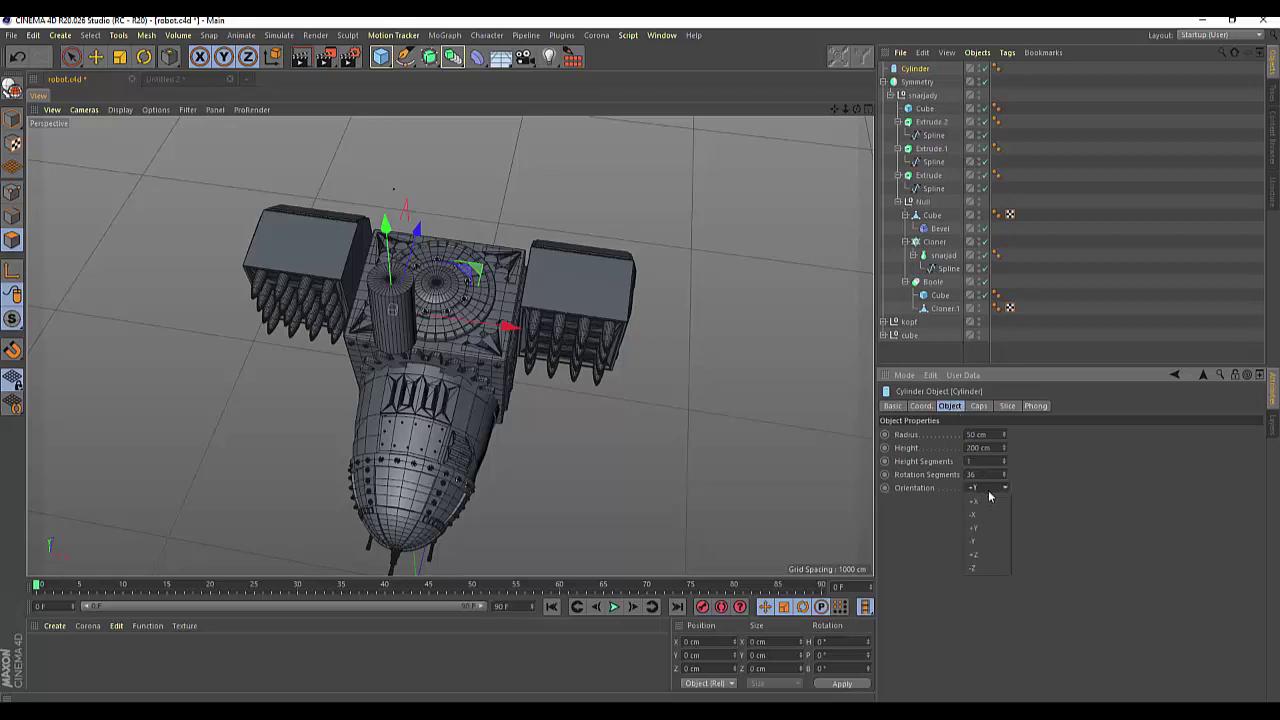
{"action": "left_click", "coordinate": [984, 553]}
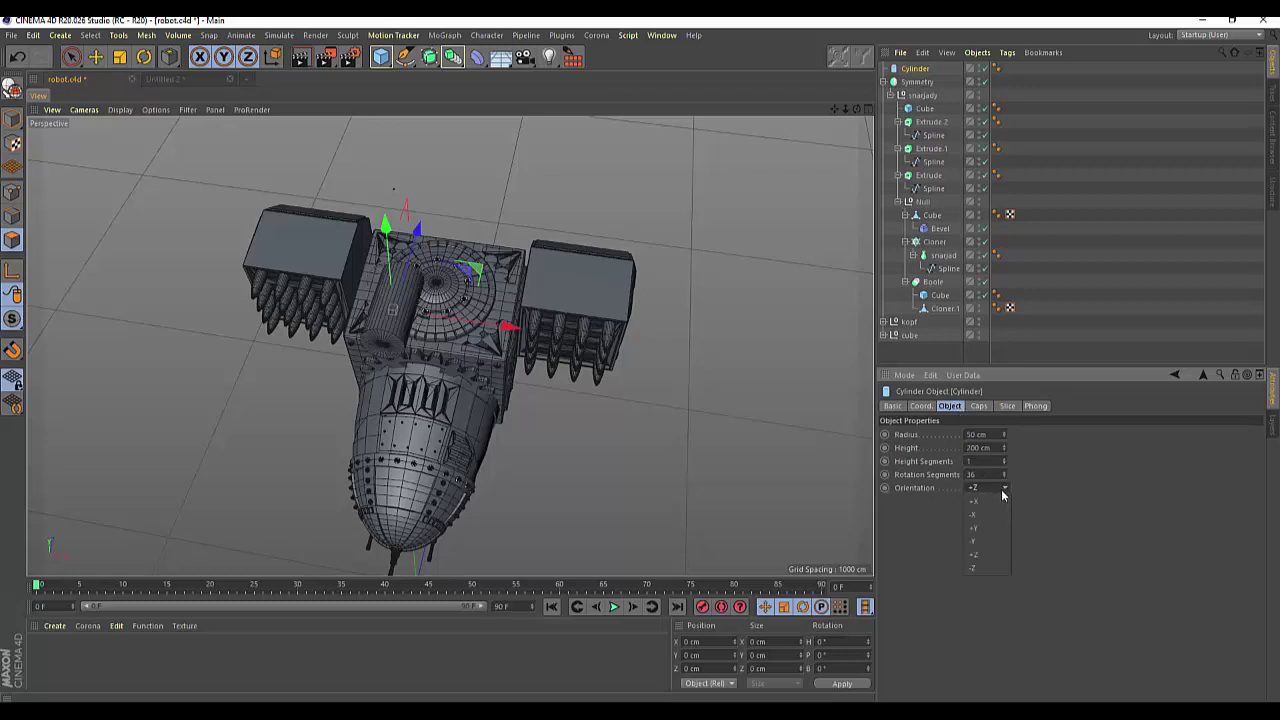
{"action": "left_click", "coordinate": [991, 501]}
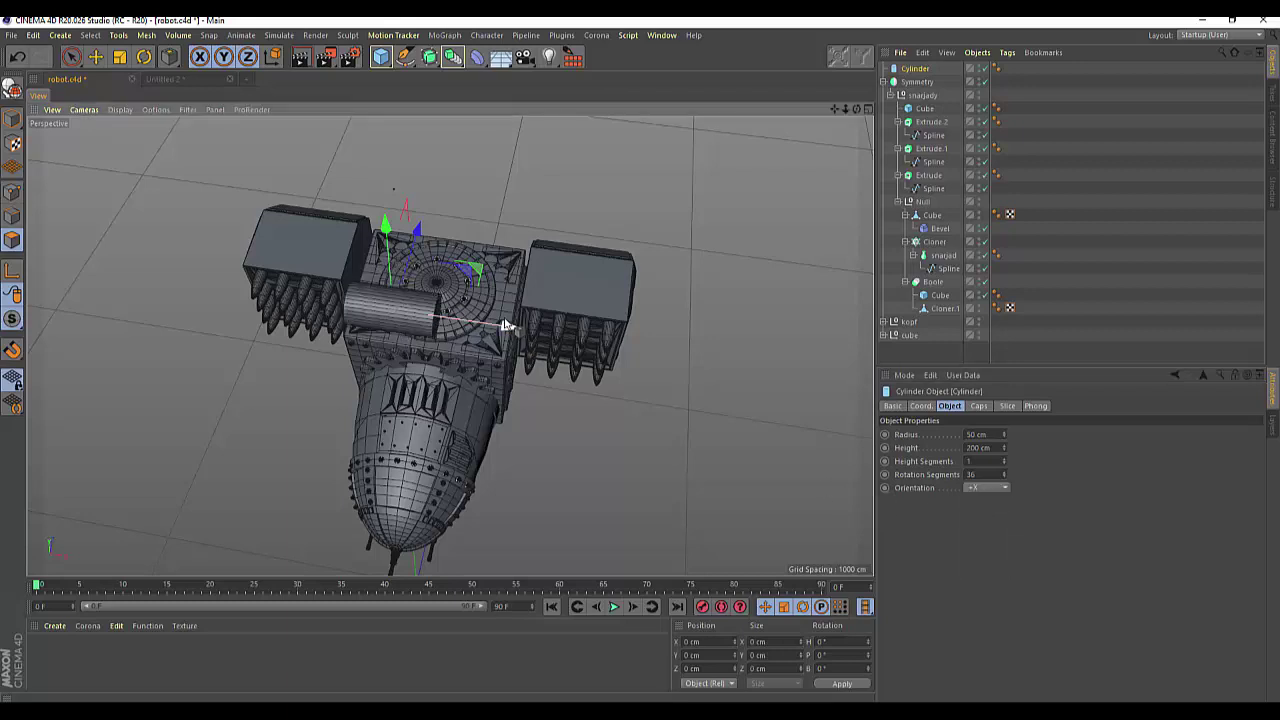
Step: Stretch the cylinder's Height to 906 cm and lower it back onto the robot's body
{"action": "mouse_move", "coordinate": [509, 331]}
{"action": "left_mouse_down"}
{"action": "mouse_move", "coordinate": [562, 330]}
{"action": "mouse_move", "coordinate": [545, 330]}
{"action": "left_mouse_up"}
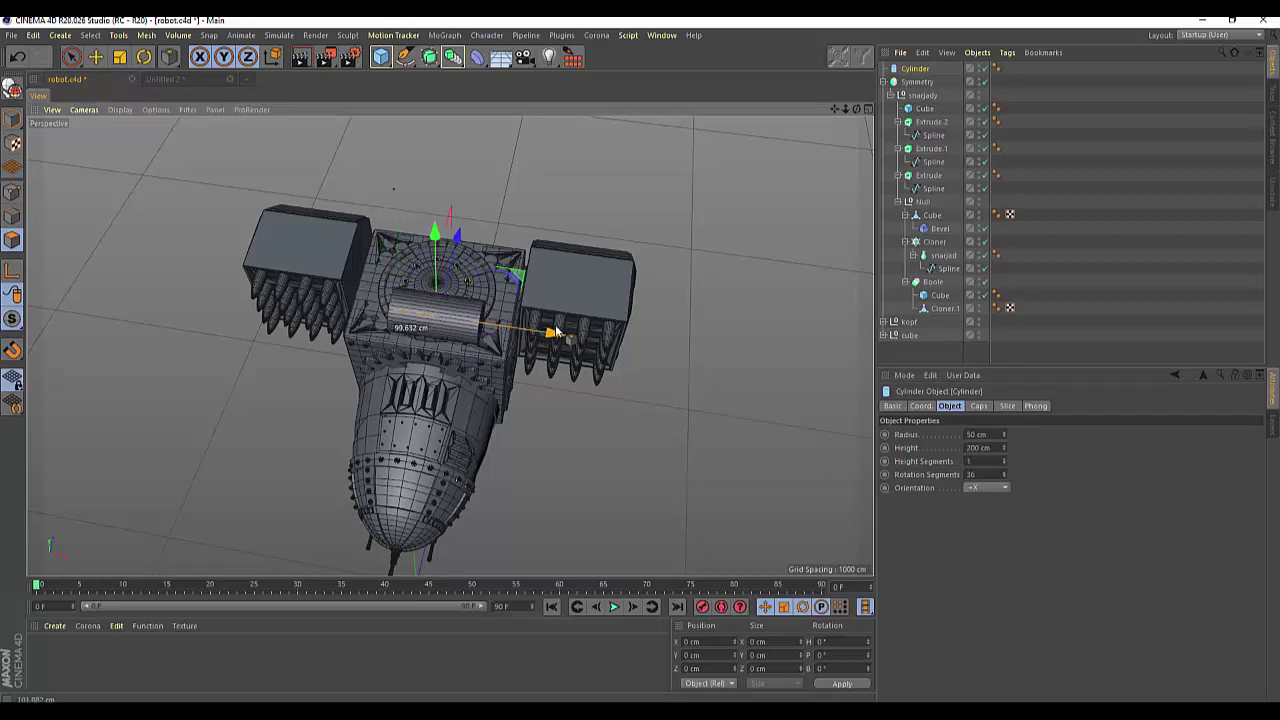
{"action": "mouse_move", "coordinate": [453, 233]}
{"action": "left_mouse_down"}
{"action": "mouse_move", "coordinate": [456, 188]}
{"action": "mouse_move", "coordinate": [449, 346]}
{"action": "left_mouse_up"}
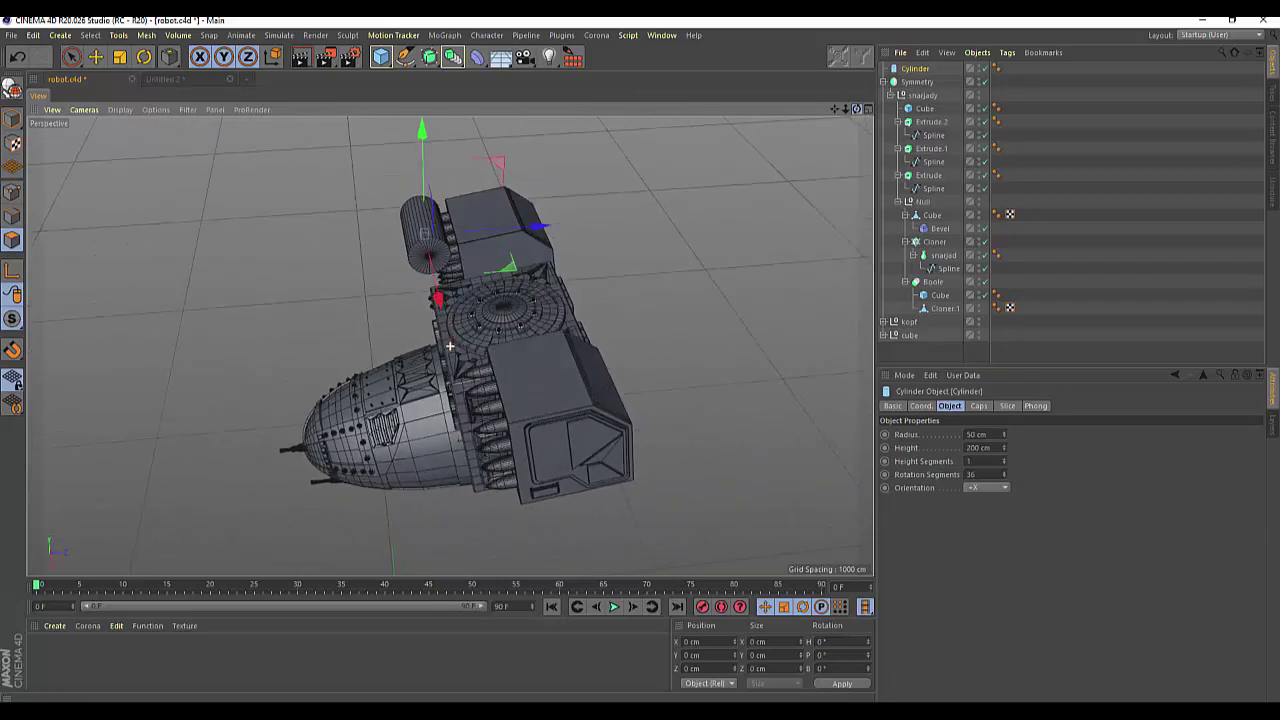
{"action": "left_click_drag", "start_coordinate": [553, 216], "coordinate": [640, 222]}
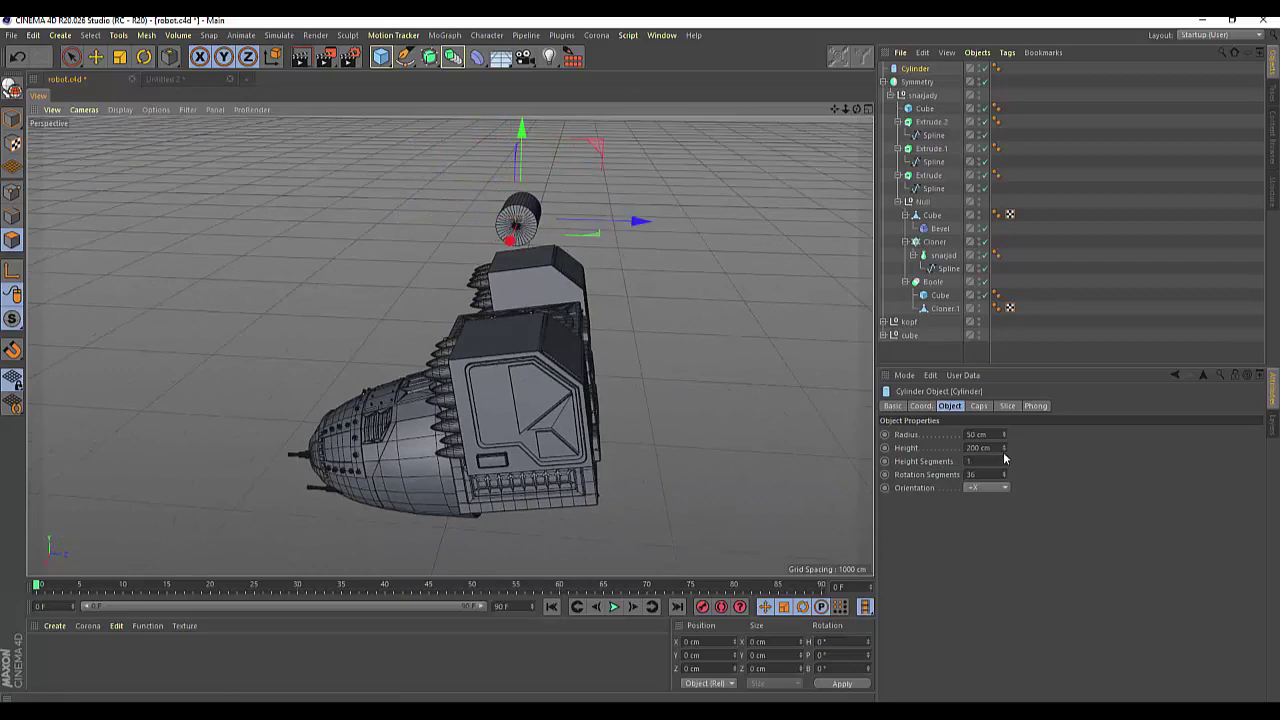
{"action": "left_click_drag", "start_coordinate": [1007, 455], "coordinate": [924, 331]}
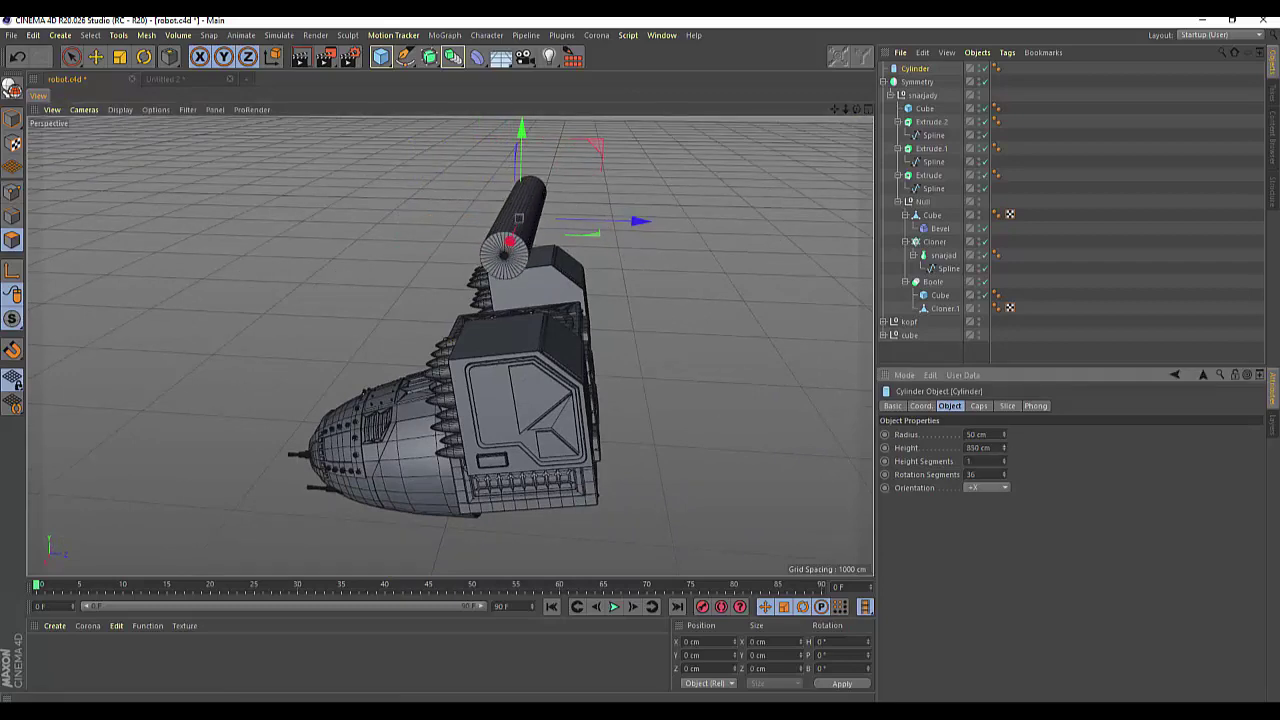
{"action": "left_click_drag", "start_coordinate": [420, 300], "coordinate": [449, 346], "text": "alt"}
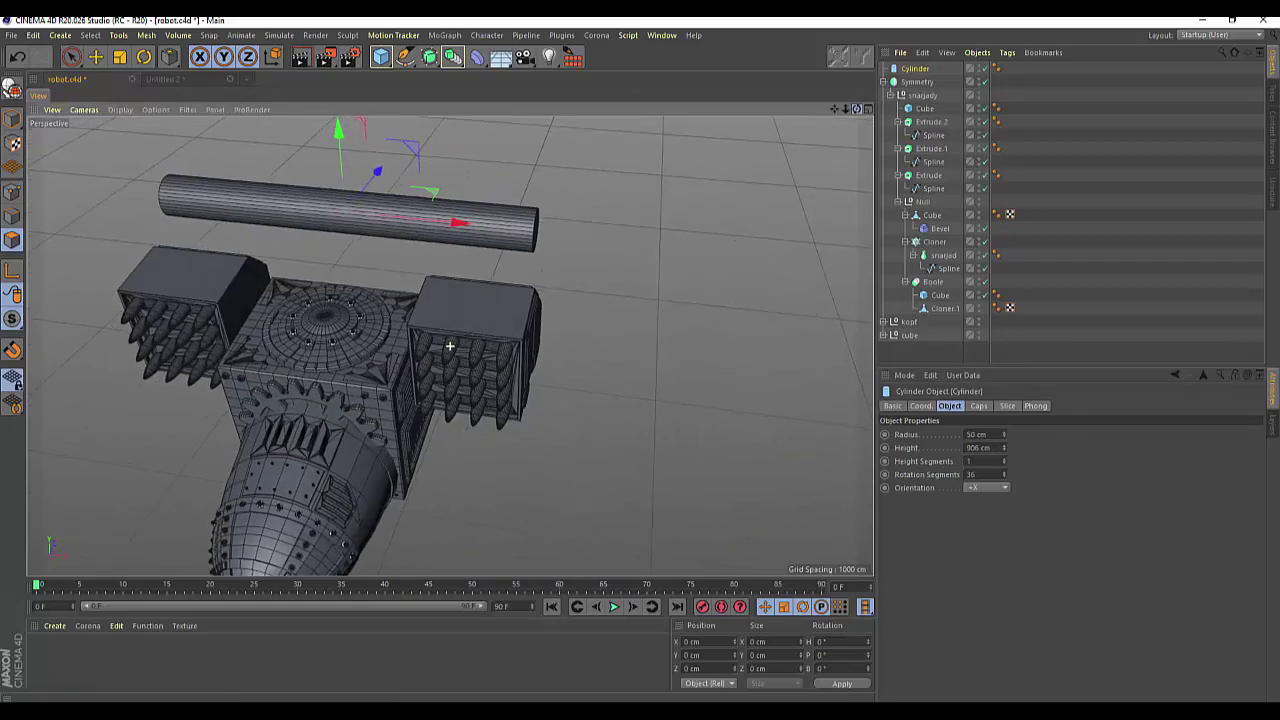
{"action": "left_click_drag", "start_coordinate": [337, 132], "coordinate": [307, 290]}
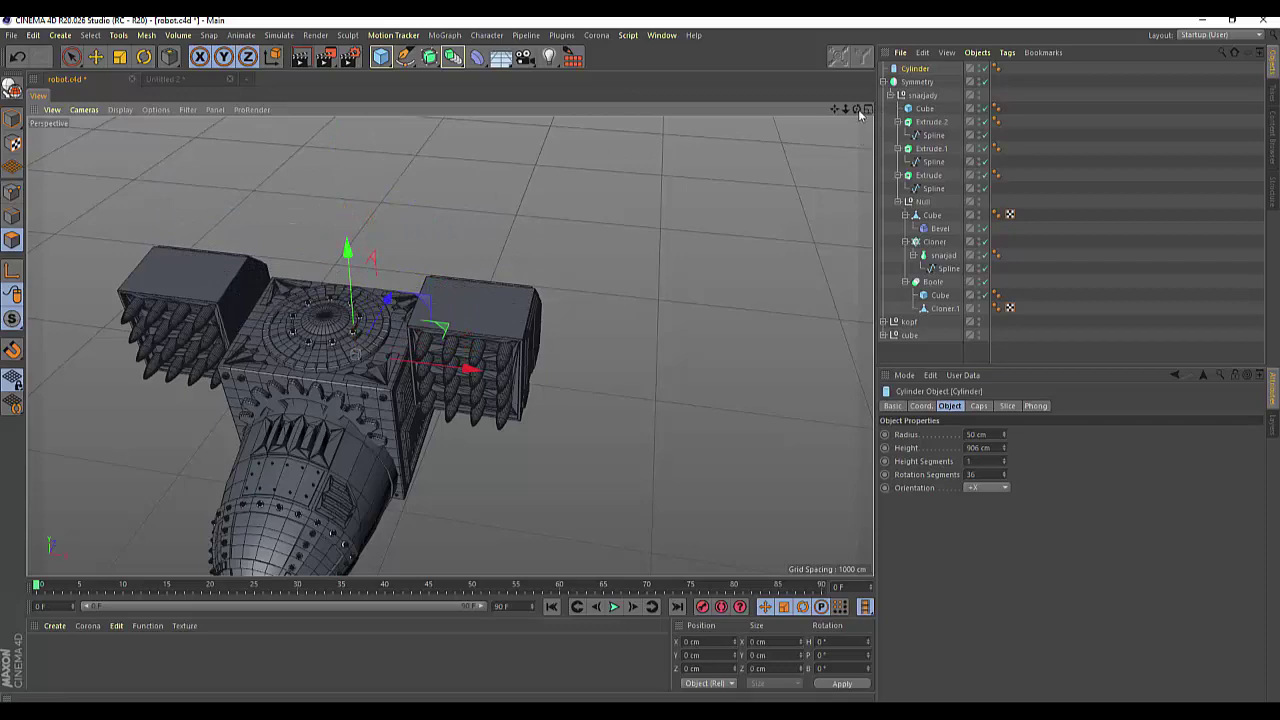
Step: Slide the 906 cm cylinder along X and Y into the body between the two side boxes
{"action": "left_click_drag", "start_coordinate": [858, 111], "coordinate": [851, 120]}
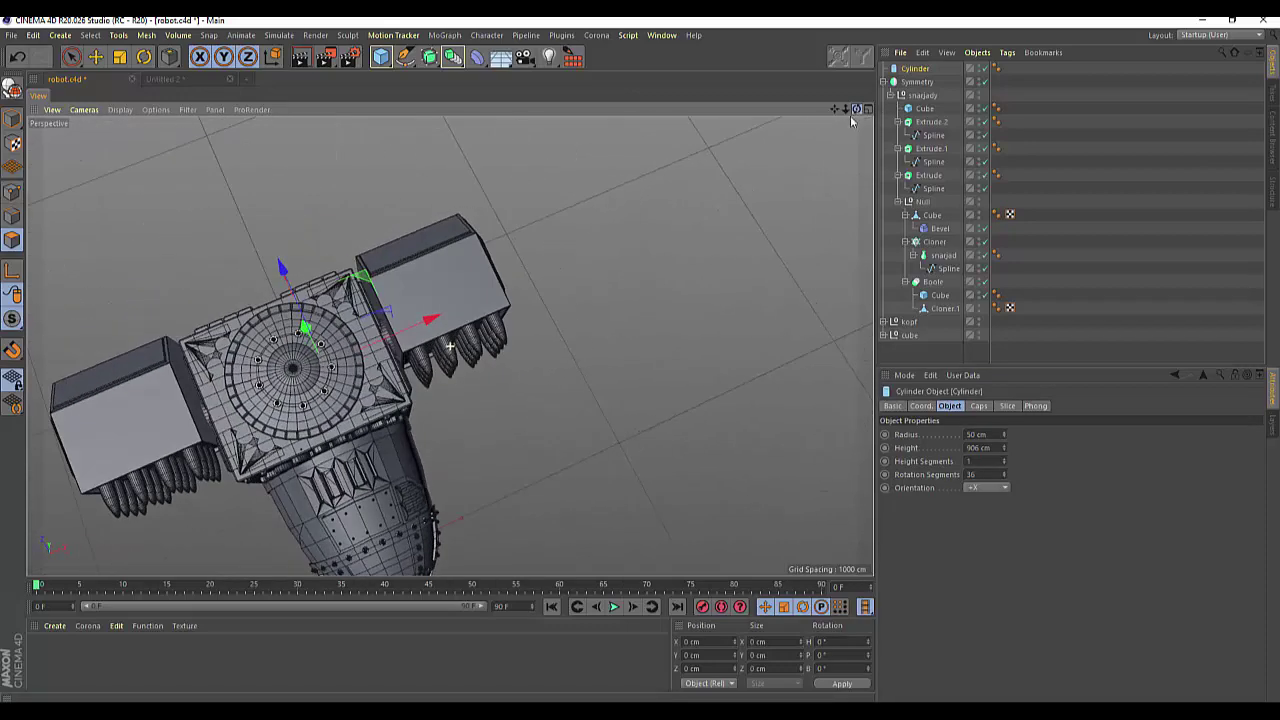
{"action": "left_click_drag", "start_coordinate": [279, 263], "coordinate": [375, 286]}
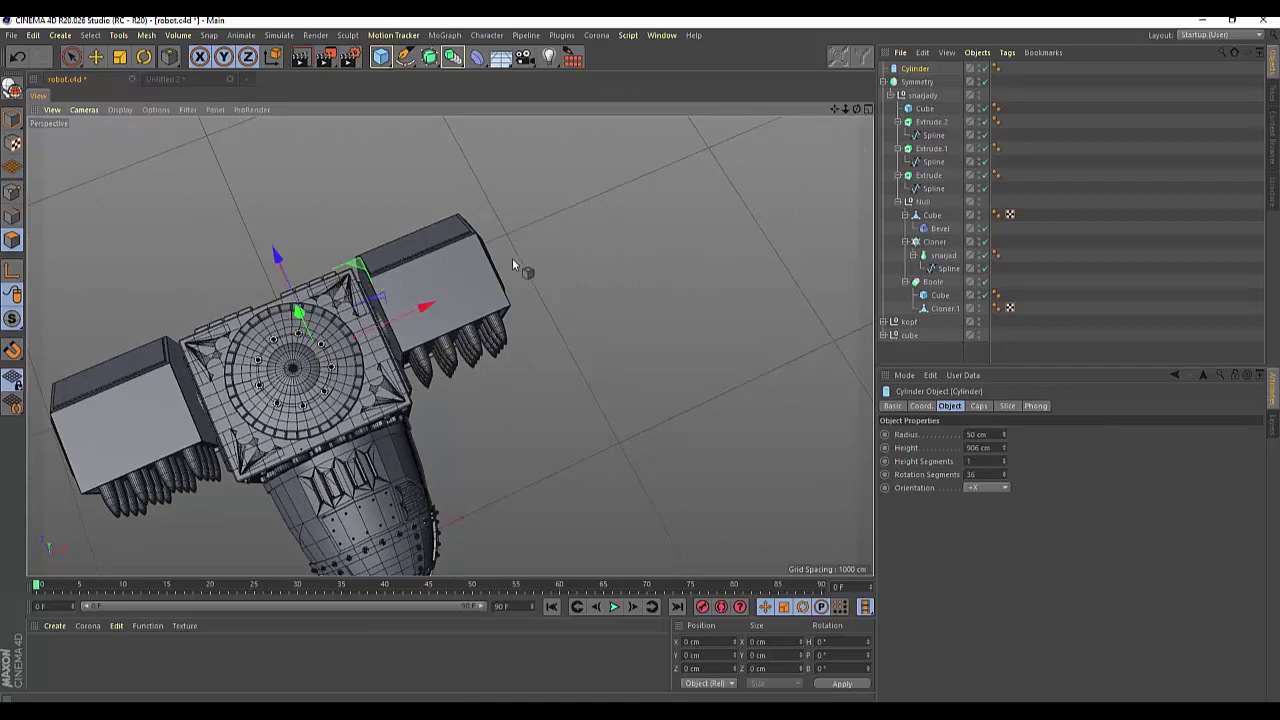
{"action": "left_click_drag", "start_coordinate": [428, 307], "coordinate": [515, 268]}
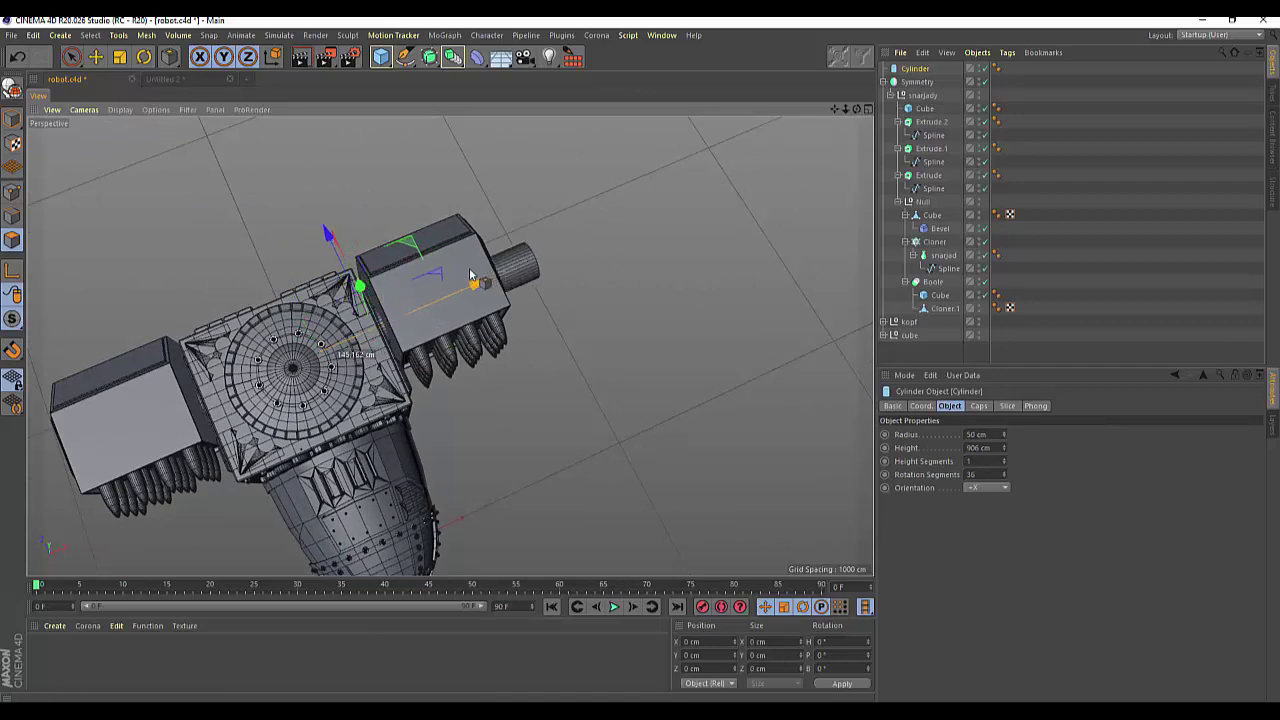
{"action": "mouse_move", "coordinate": [858, 111]}
{"action": "left_mouse_down"}
{"action": "mouse_move", "coordinate": [516, 316]}
{"action": "mouse_move", "coordinate": [516, 252]}
{"action": "left_mouse_up"}
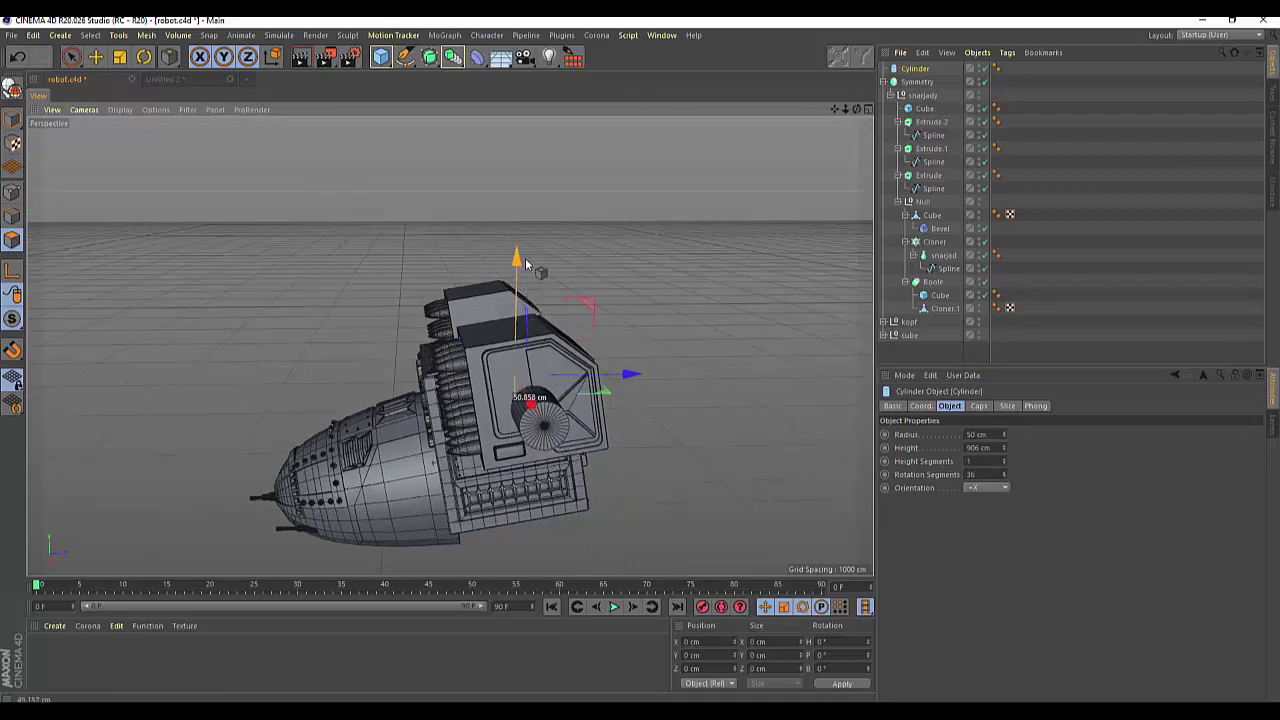
{"action": "left_click_drag", "start_coordinate": [621, 372], "coordinate": [631, 371]}
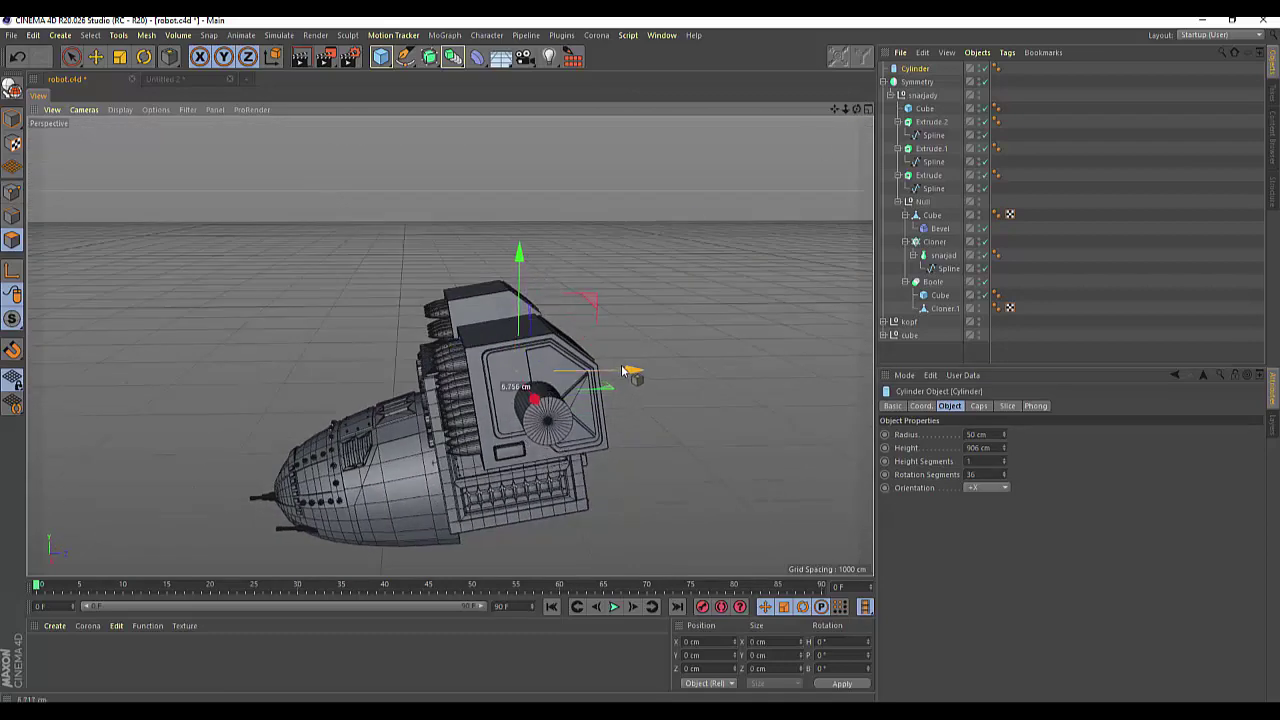
{"action": "left_click_drag", "start_coordinate": [522, 265], "coordinate": [519, 258]}
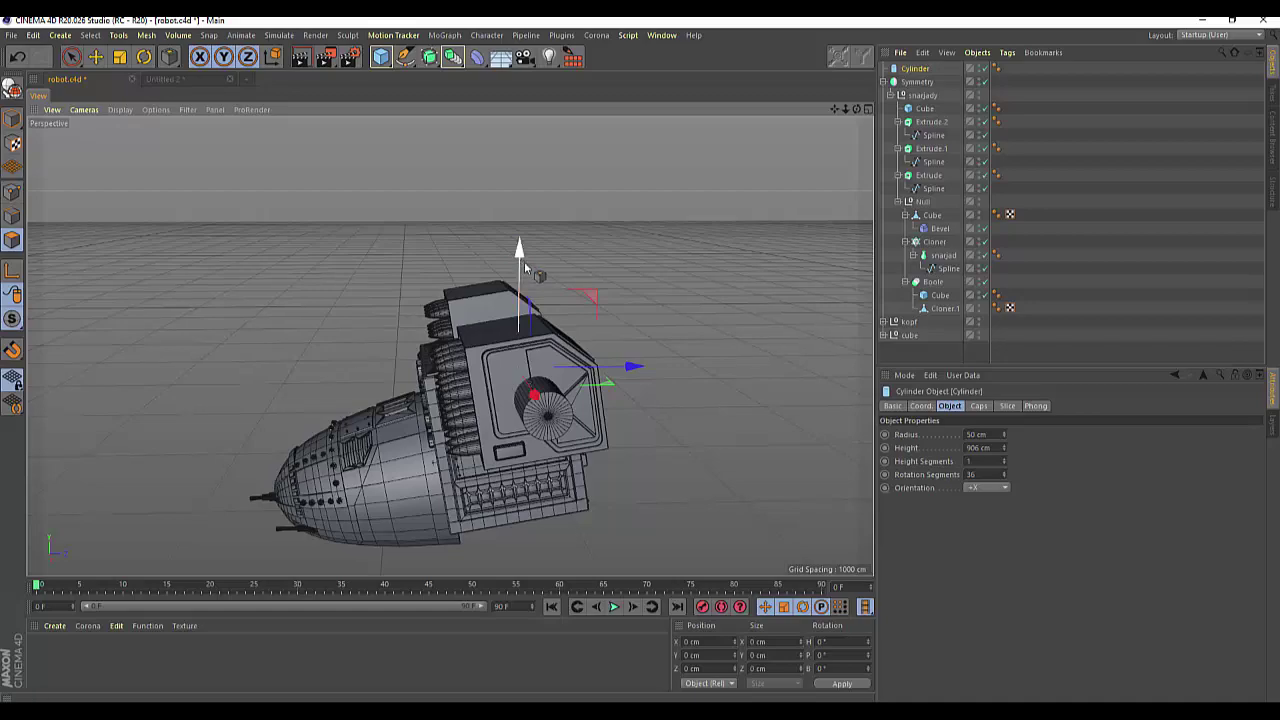
{"action": "left_click_drag", "start_coordinate": [857, 113], "coordinate": [450, 345]}
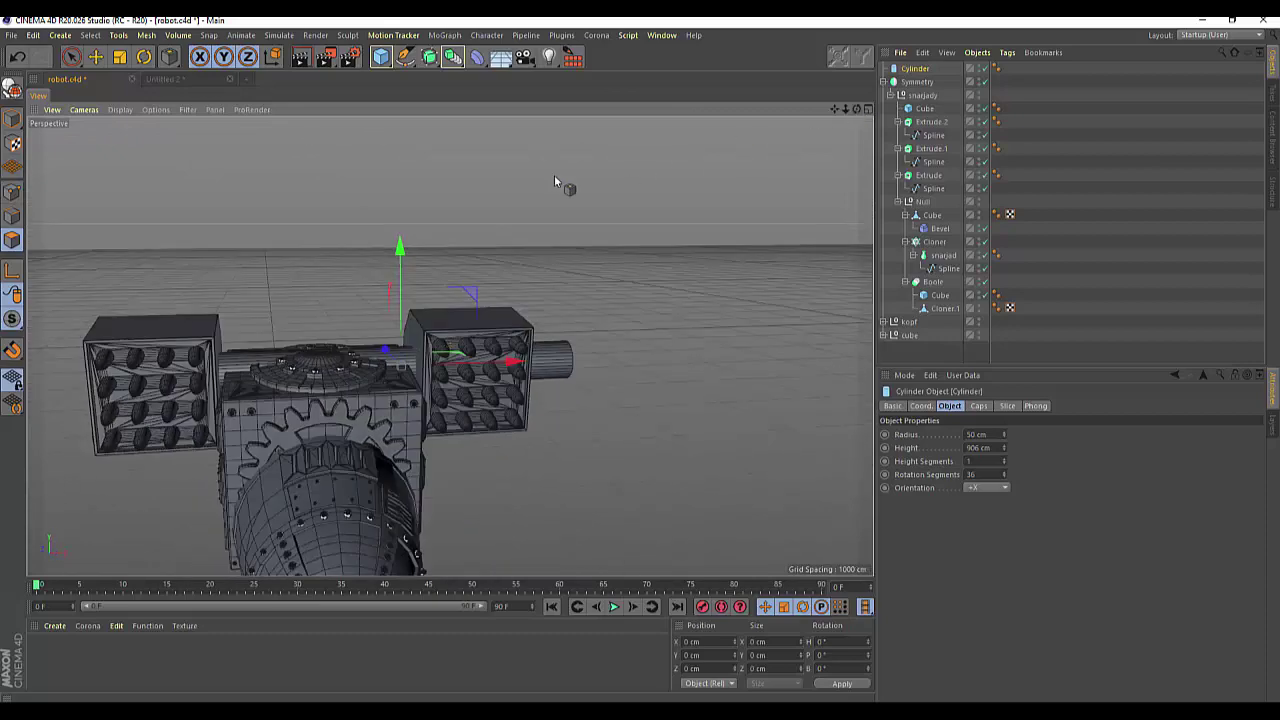
{"action": "left_click_drag", "start_coordinate": [407, 250], "coordinate": [405, 272]}
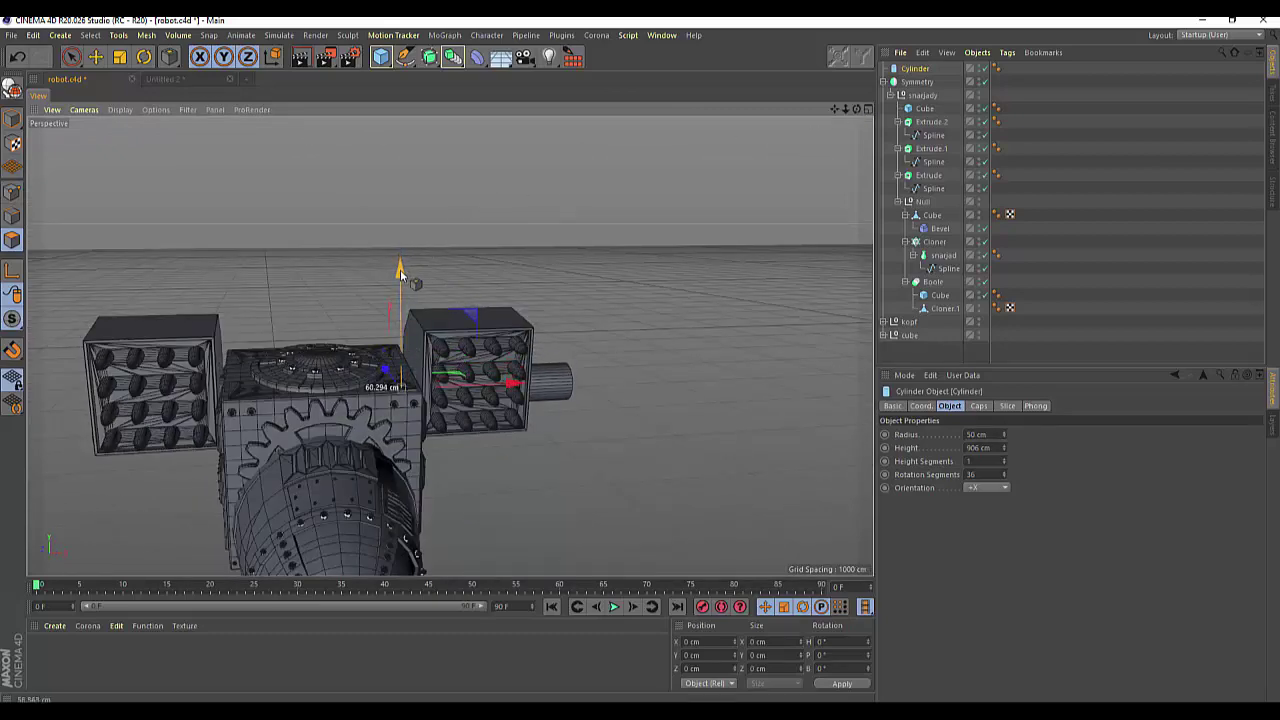
{"action": "left_click_drag", "start_coordinate": [510, 385], "coordinate": [435, 400]}
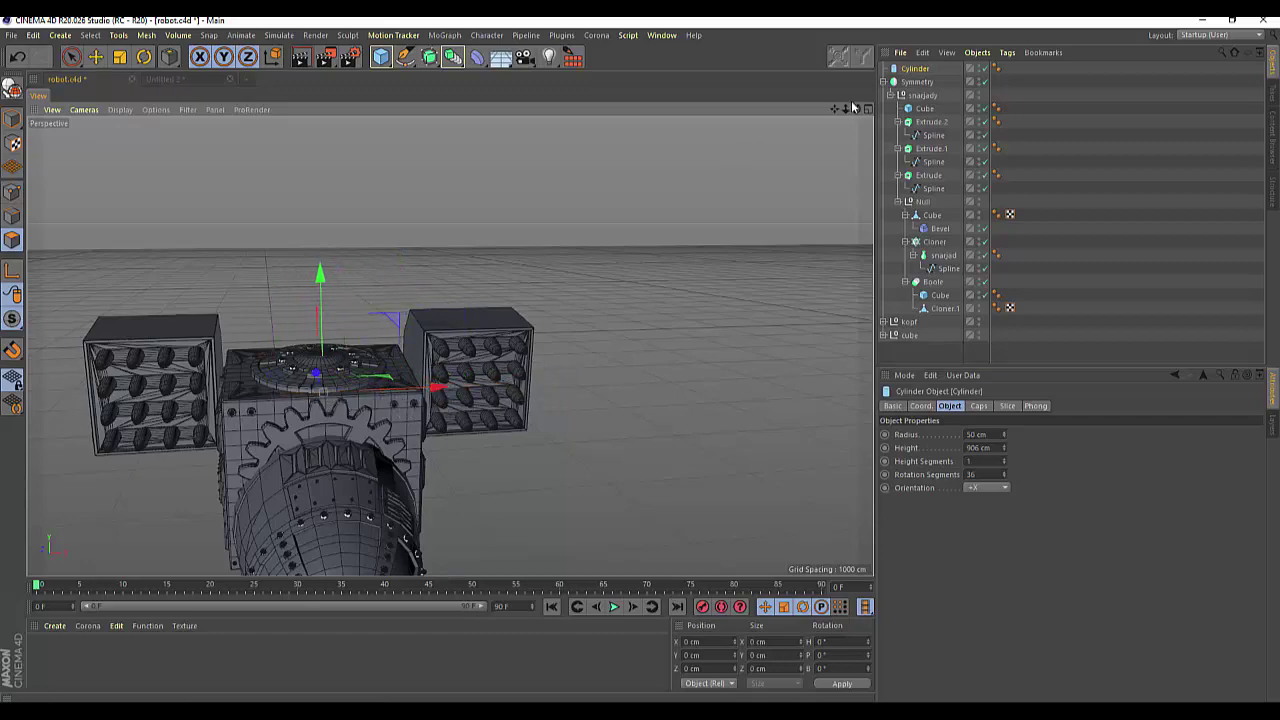
{"action": "left_click_drag", "start_coordinate": [853, 107], "coordinate": [450, 345]}
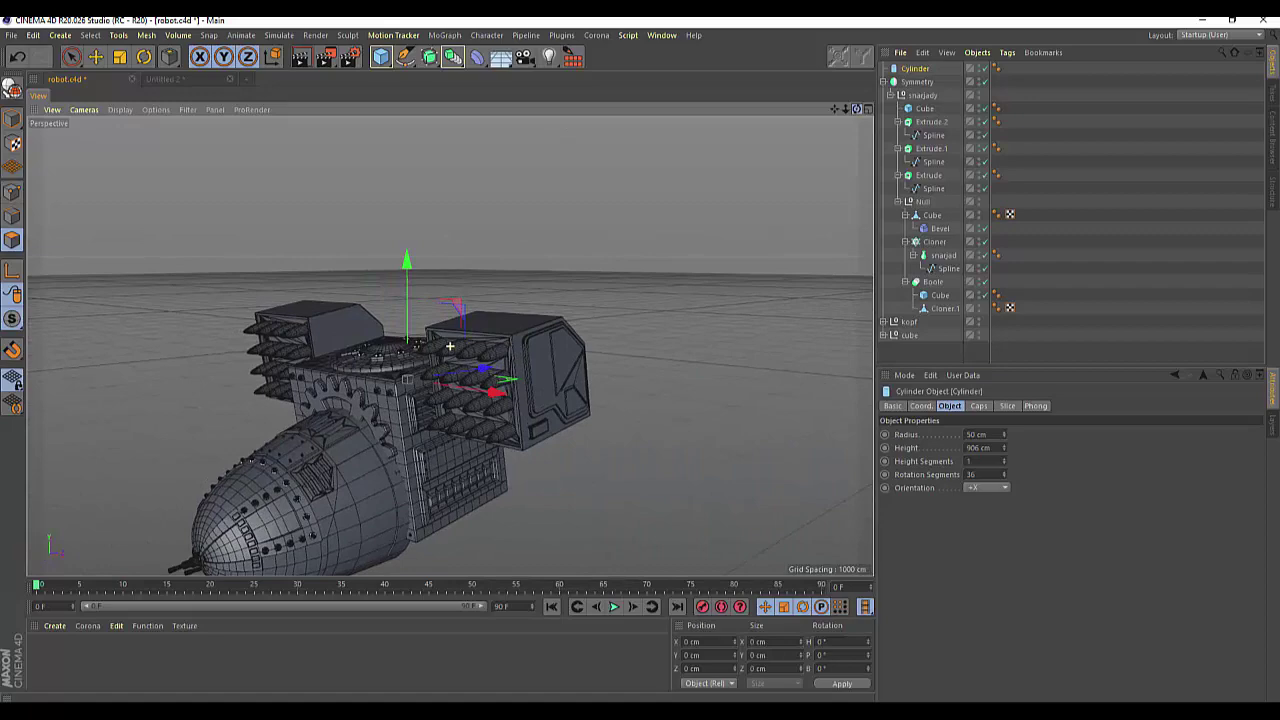
Step: Parent the Cylinder and the snarjady group under the Symmetry object
{"action": "left_click_drag", "start_coordinate": [450, 345], "coordinate": [450, 345], "text": "alt"}
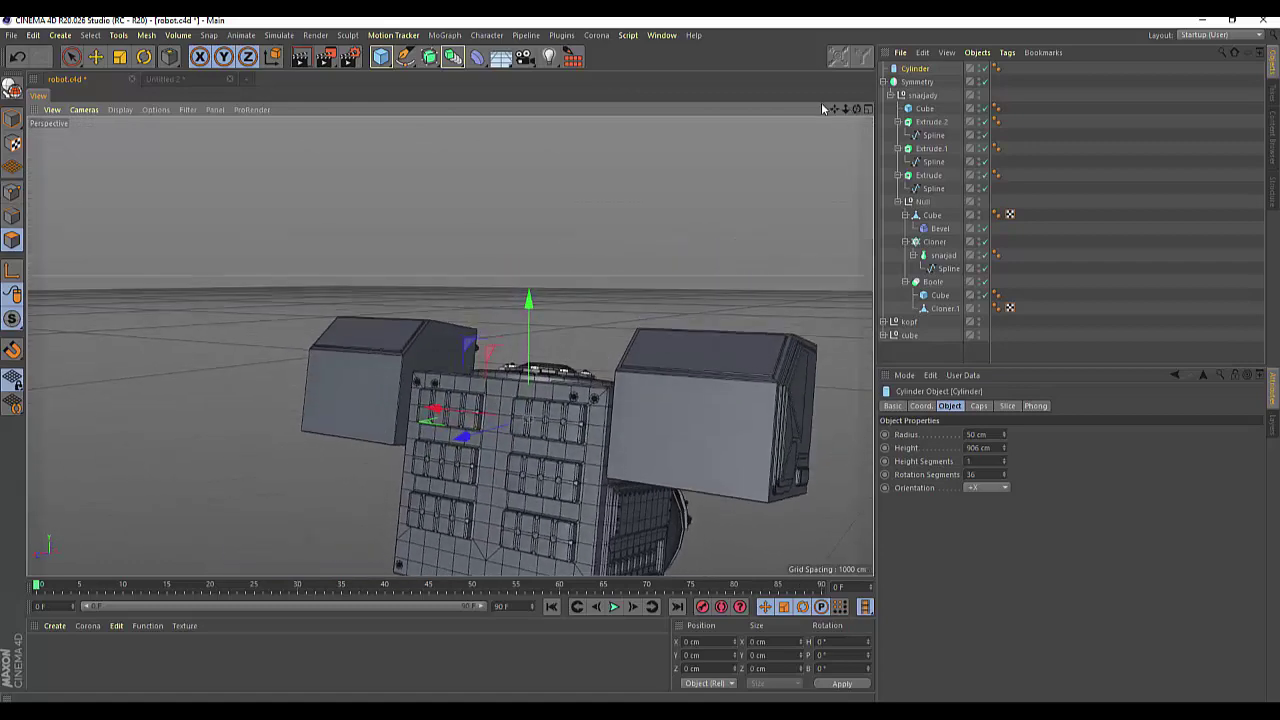
{"action": "left_click_drag", "start_coordinate": [835, 109], "coordinate": [450, 346]}
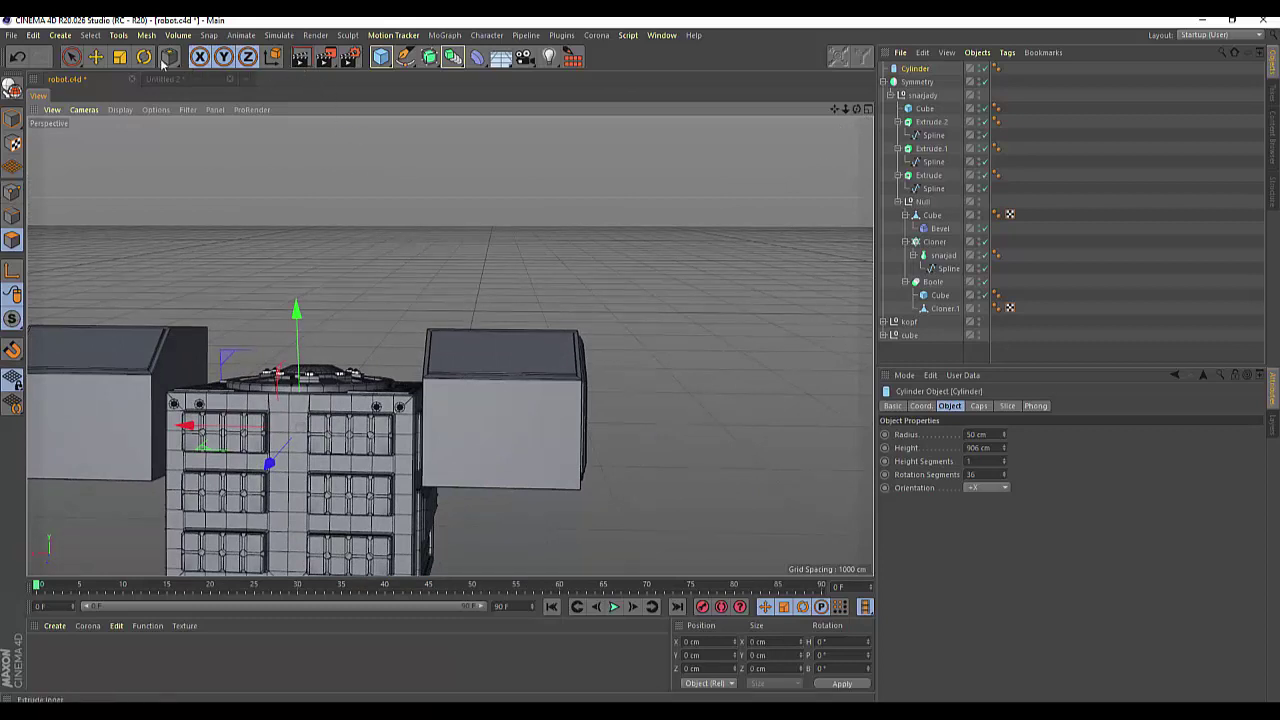
{"action": "left_click", "coordinate": [913, 70]}
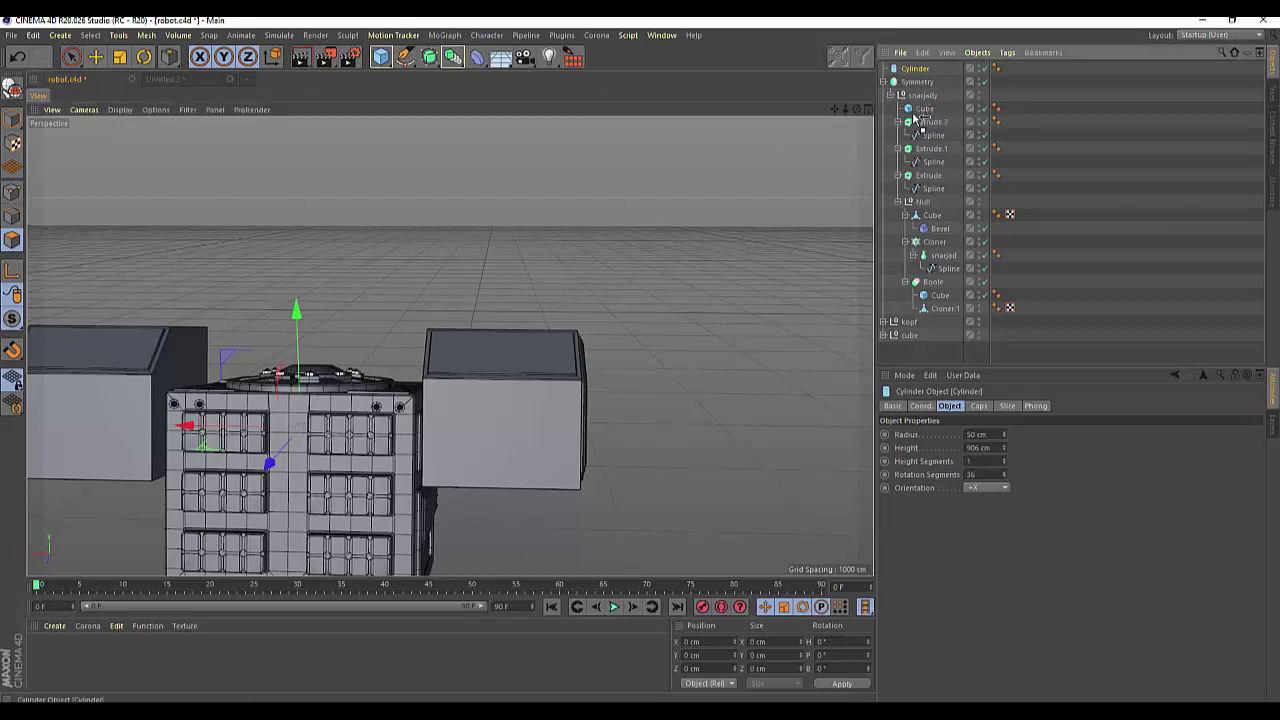
{"action": "left_click_drag", "start_coordinate": [915, 92], "coordinate": [916, 84]}
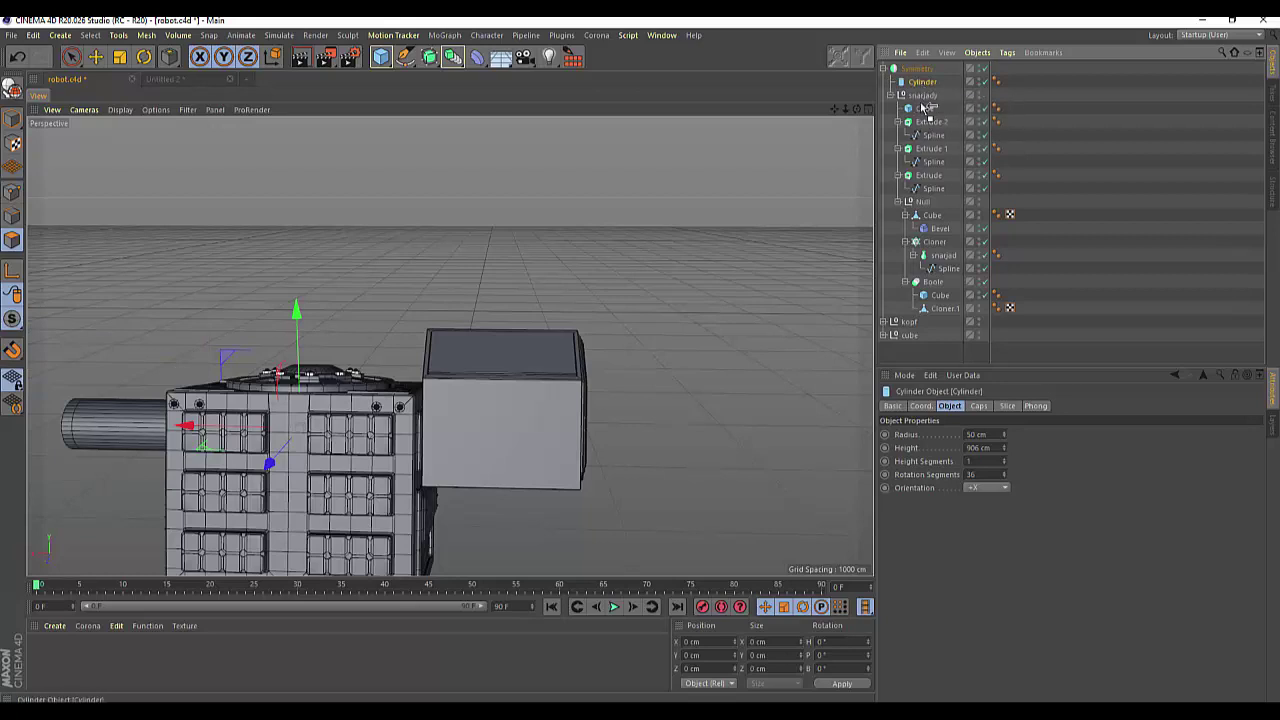
{"action": "left_click_drag", "start_coordinate": [922, 107], "coordinate": [922, 107]}
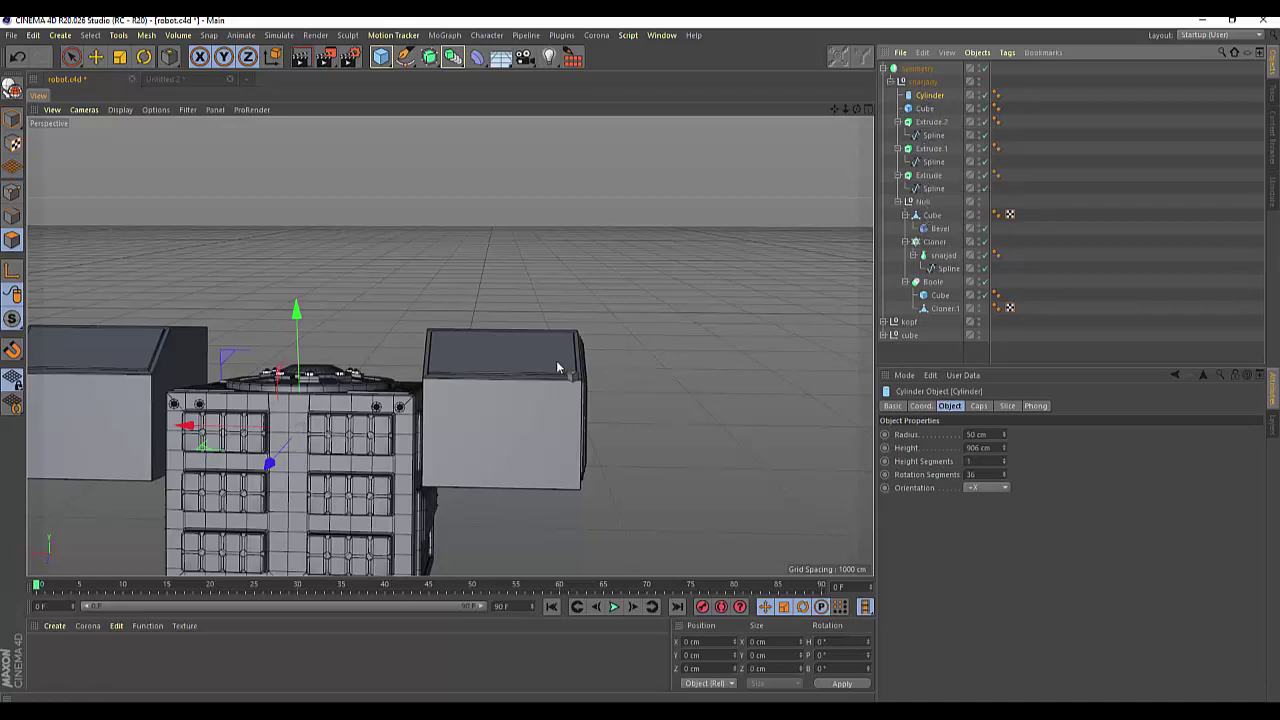
Step: Select the side box Cube and inset its front face by about 12 cm with Extrude Inner
{"action": "left_click", "coordinate": [95, 60]}
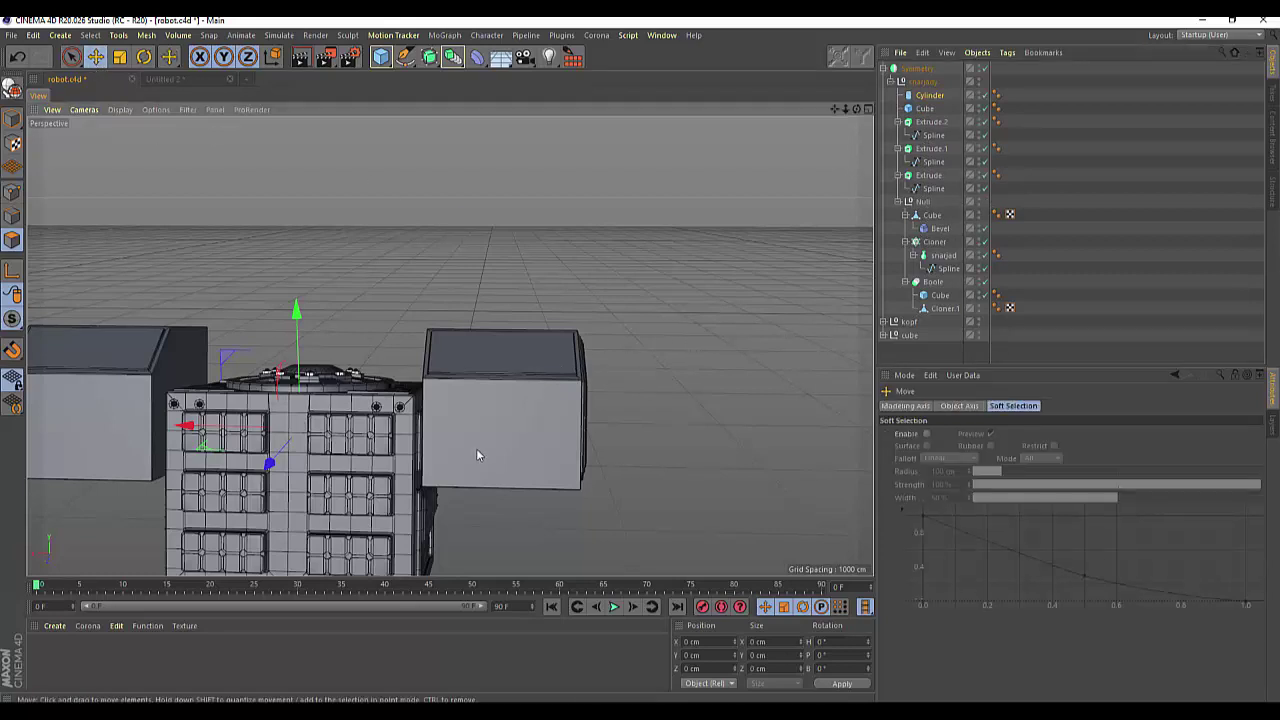
{"action": "left_click", "coordinate": [488, 452]}
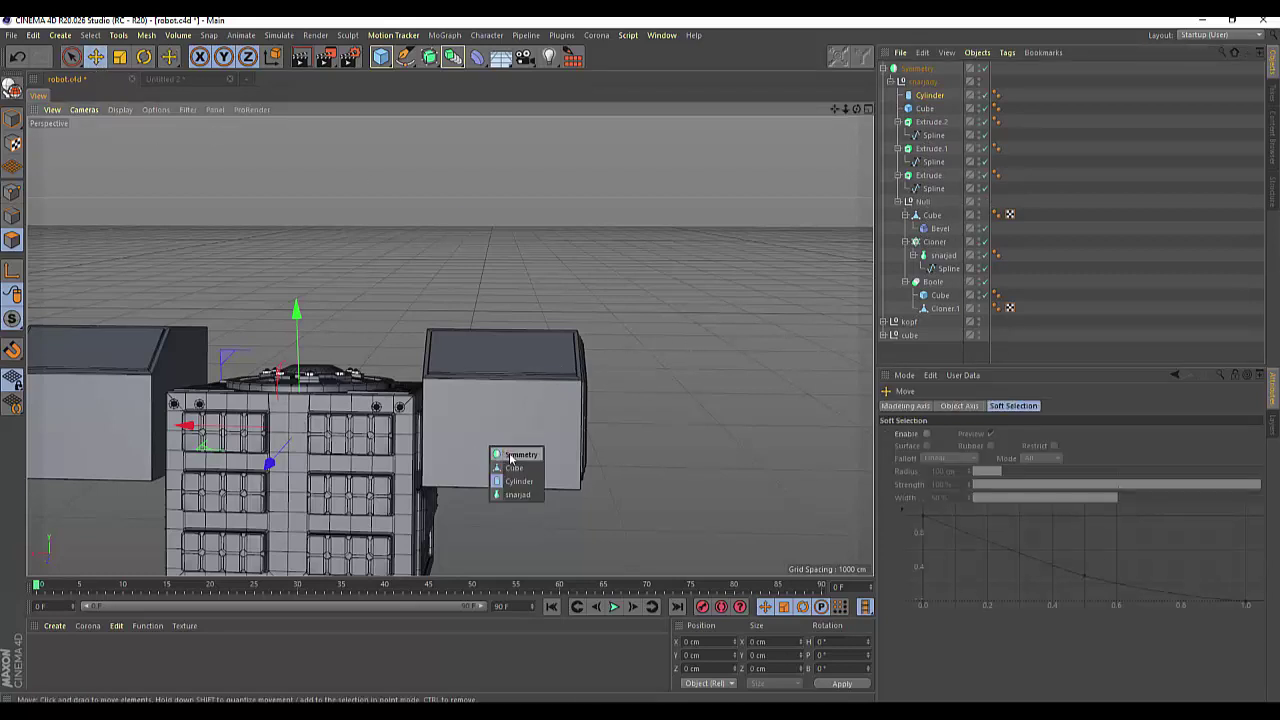
{"action": "left_click", "coordinate": [512, 467]}
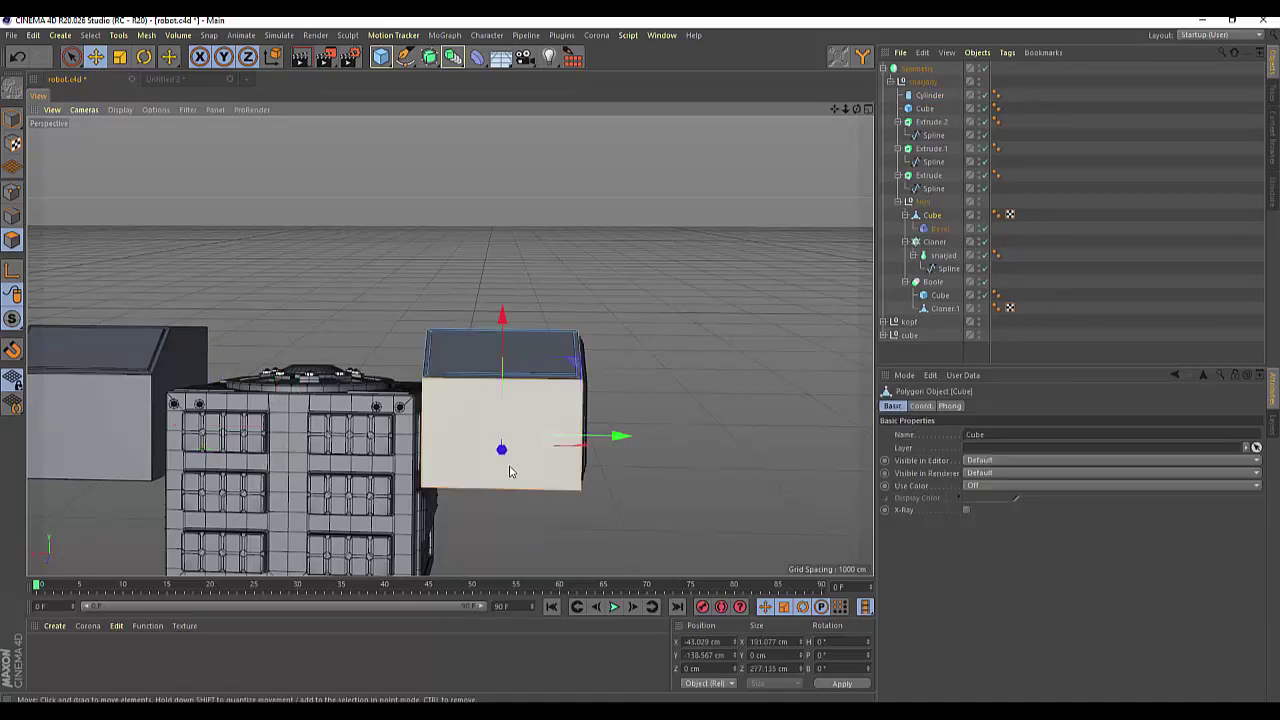
{"action": "right_click", "coordinate": [707, 383]}
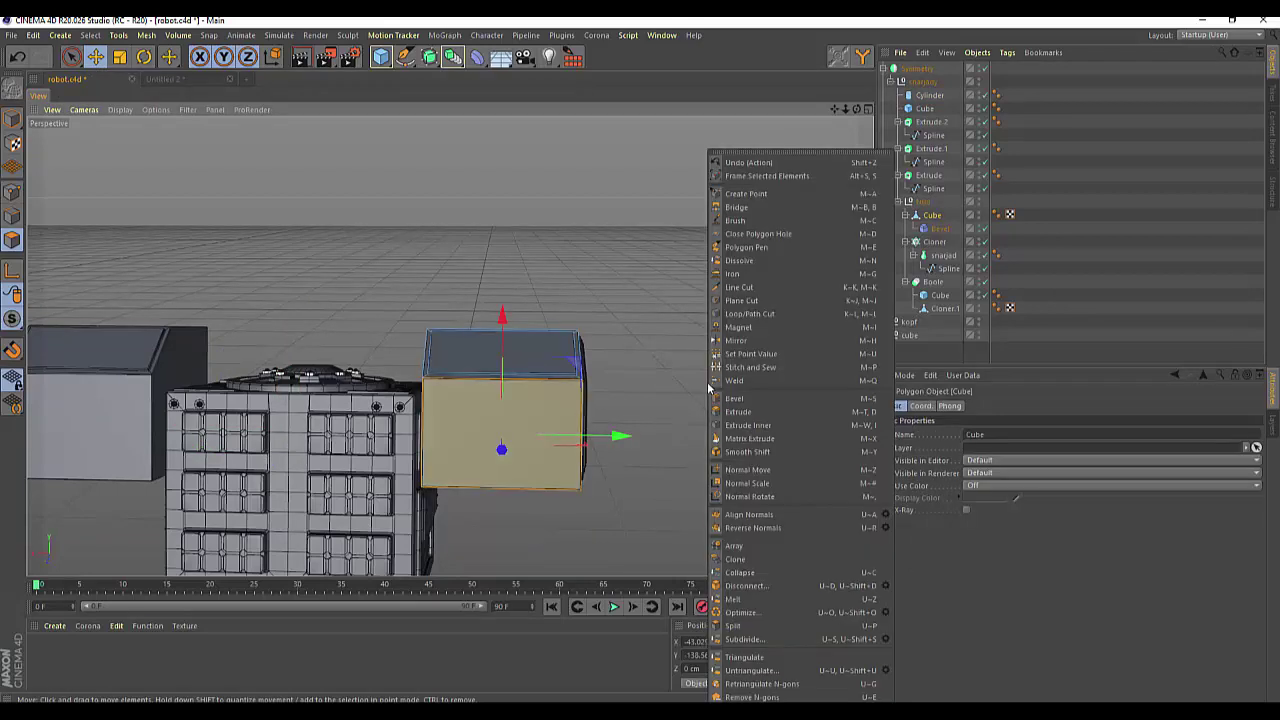
{"action": "left_click", "coordinate": [746, 425]}
{"action": "left_click_drag", "start_coordinate": [763, 407], "coordinate": [782, 402]}
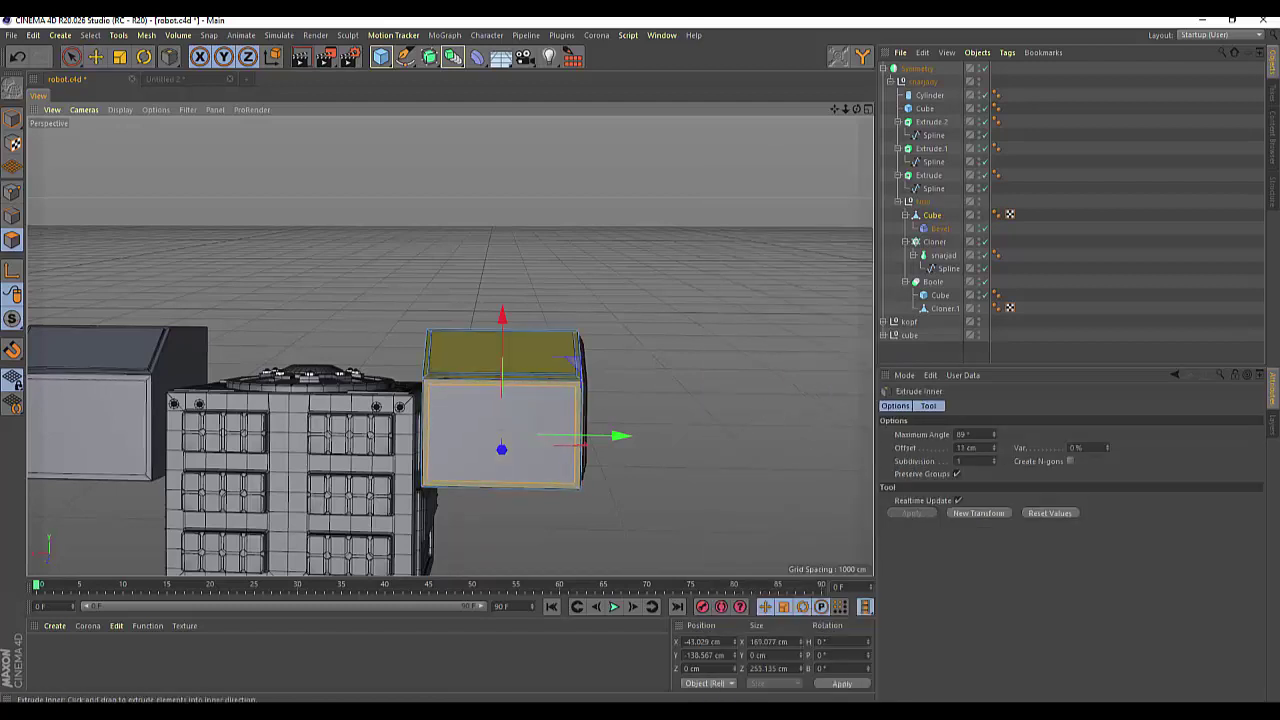
{"action": "mouse_move", "coordinate": [856, 109]}
{"action": "left_mouse_down"}
{"action": "mouse_move", "coordinate": [856, 140]}
{"action": "mouse_move", "coordinate": [820, 130]}
{"action": "left_mouse_up"}
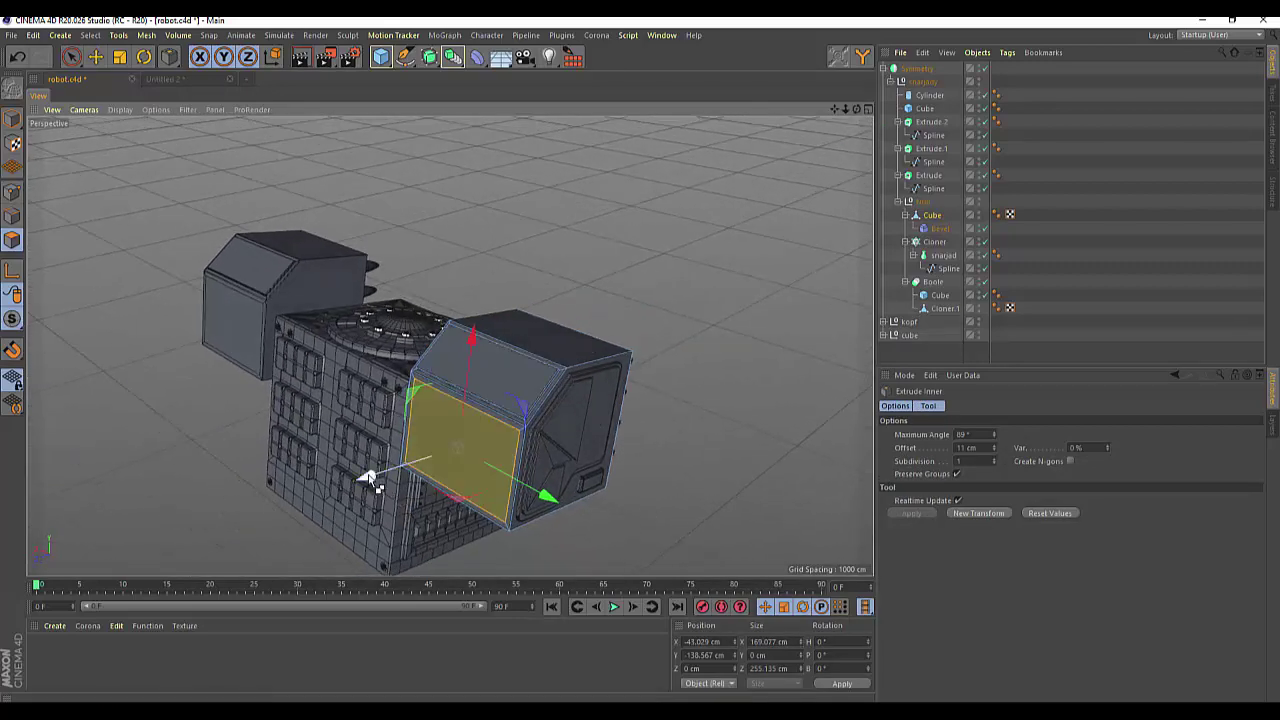
{"action": "mouse_move", "coordinate": [370, 480]}
{"action": "left_mouse_down"}
{"action": "mouse_move", "coordinate": [393, 482]}
{"action": "mouse_move", "coordinate": [375, 472]}
{"action": "left_mouse_up"}
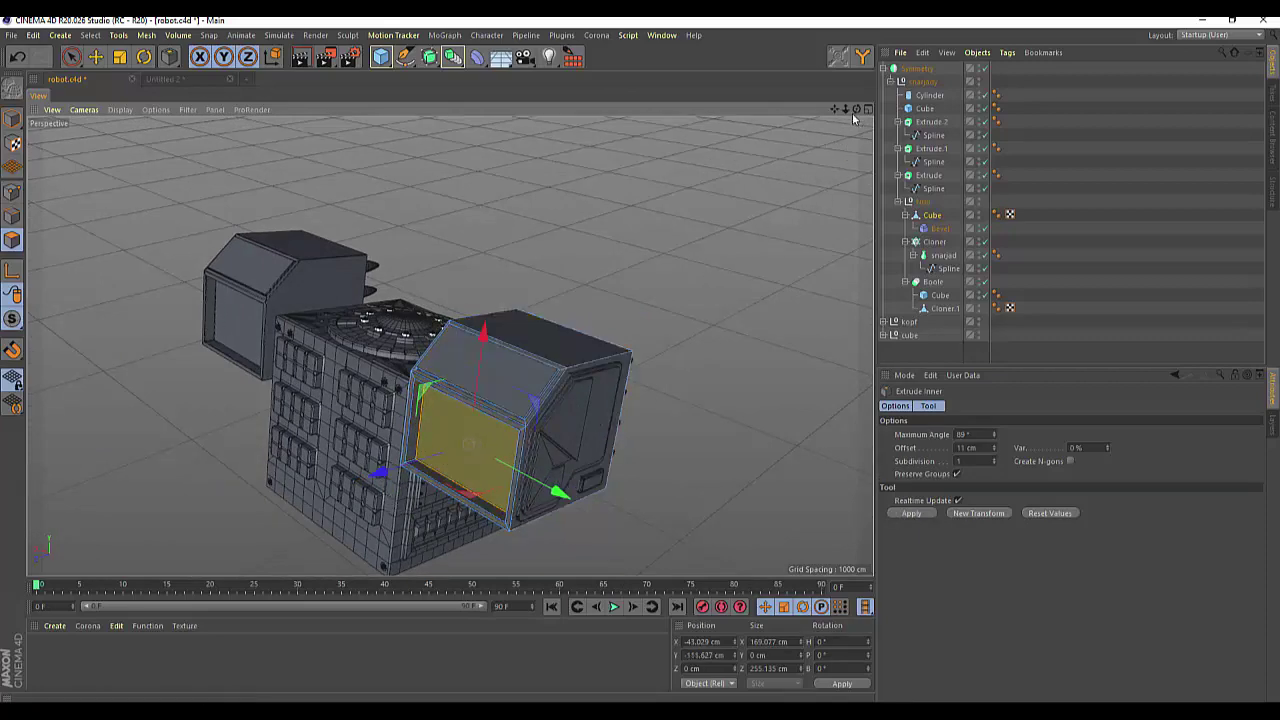
Step: Inset the front face again and push the inner panel into the box as a recess
{"action": "left_click_drag", "start_coordinate": [855, 110], "coordinate": [709, 286]}
{"action": "right_click", "coordinate": [688, 335]}
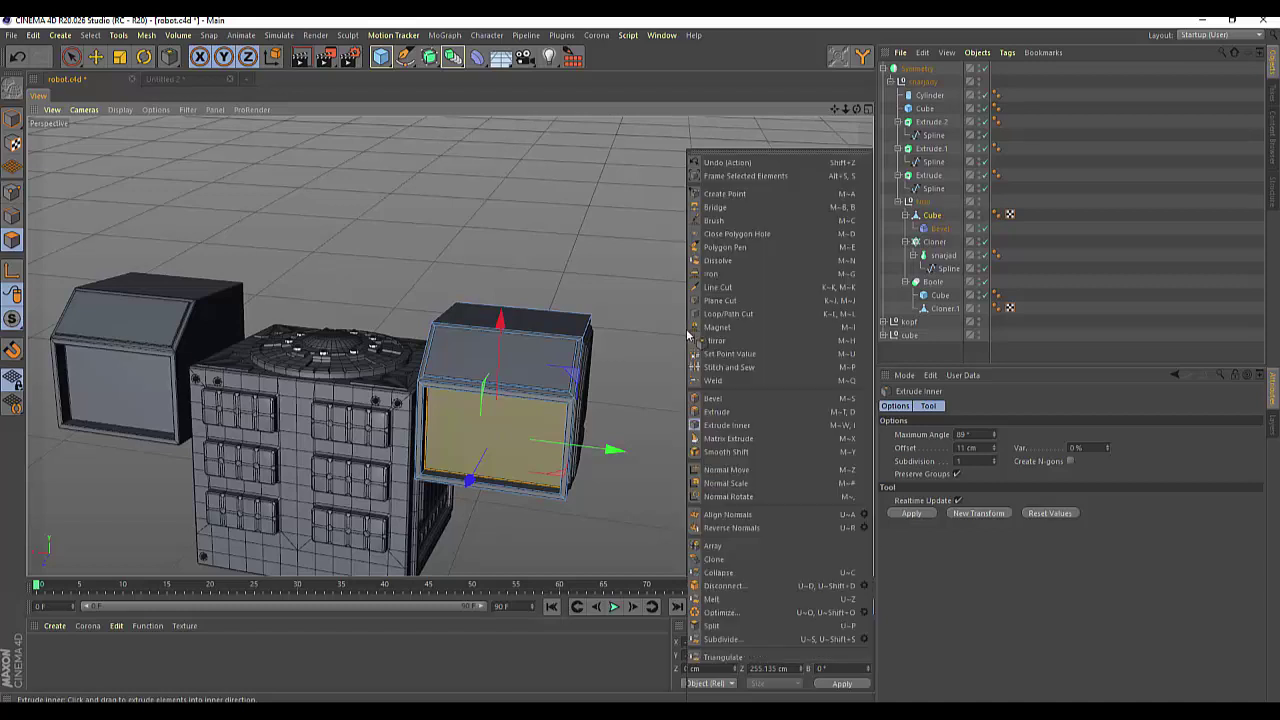
{"action": "left_click", "coordinate": [710, 425]}
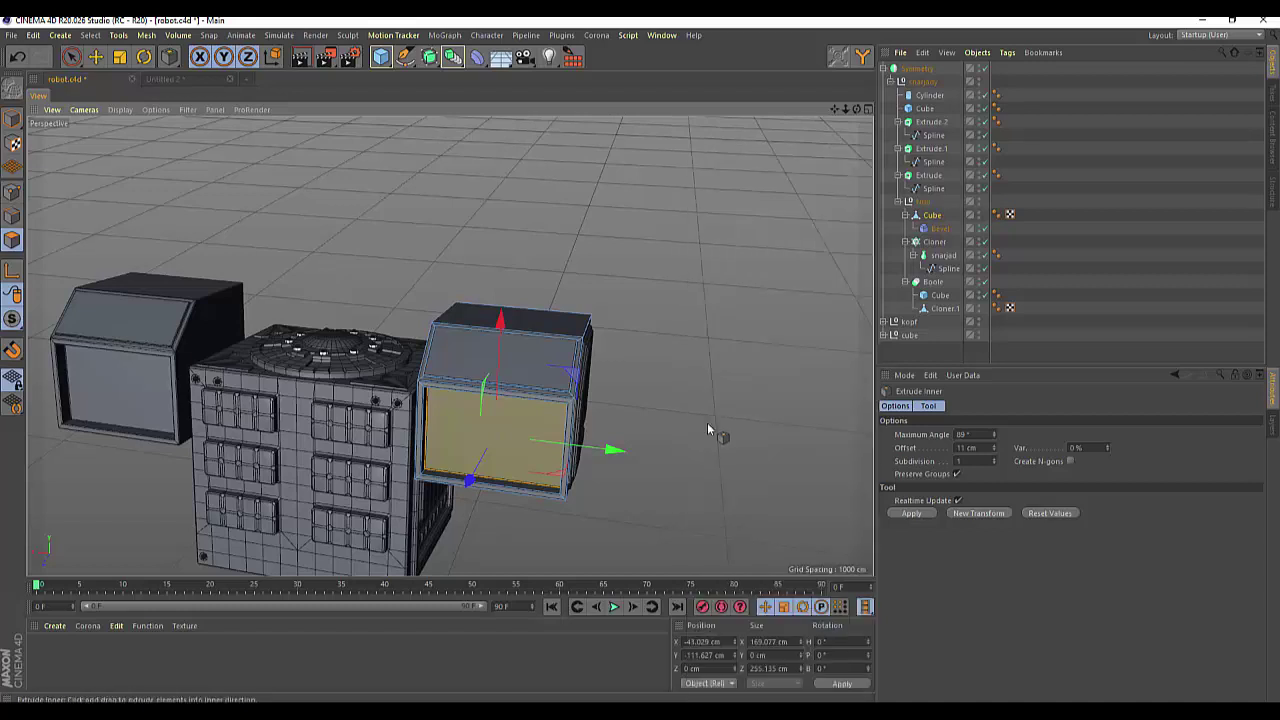
{"action": "left_click", "coordinate": [510, 325]}
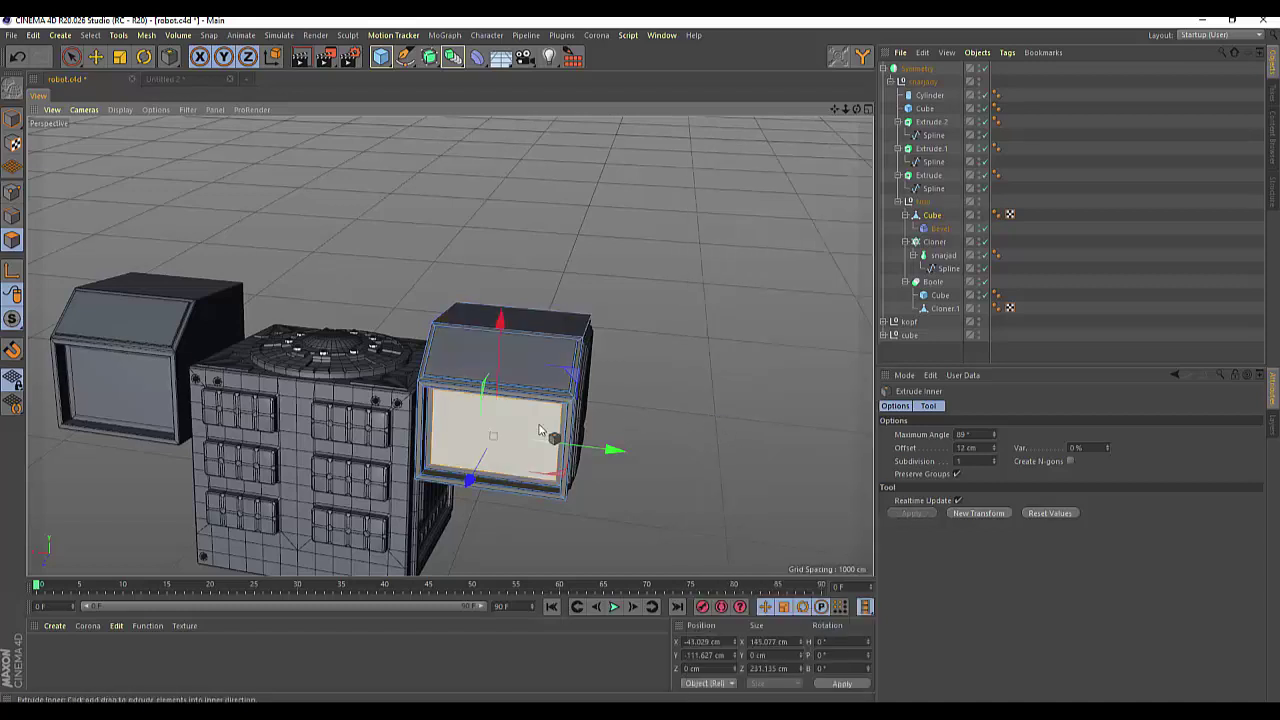
{"action": "left_click_drag", "start_coordinate": [856, 108], "coordinate": [836, 139]}
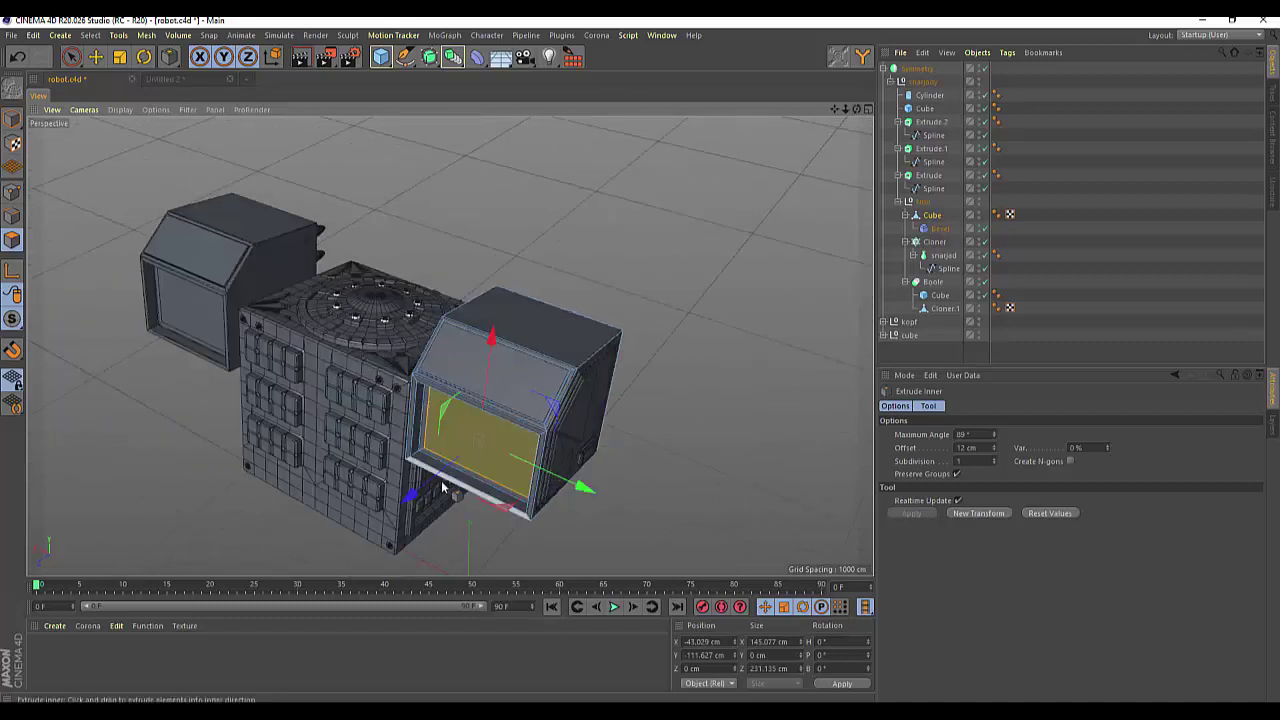
{"action": "left_click_drag", "start_coordinate": [409, 505], "coordinate": [413, 512]}
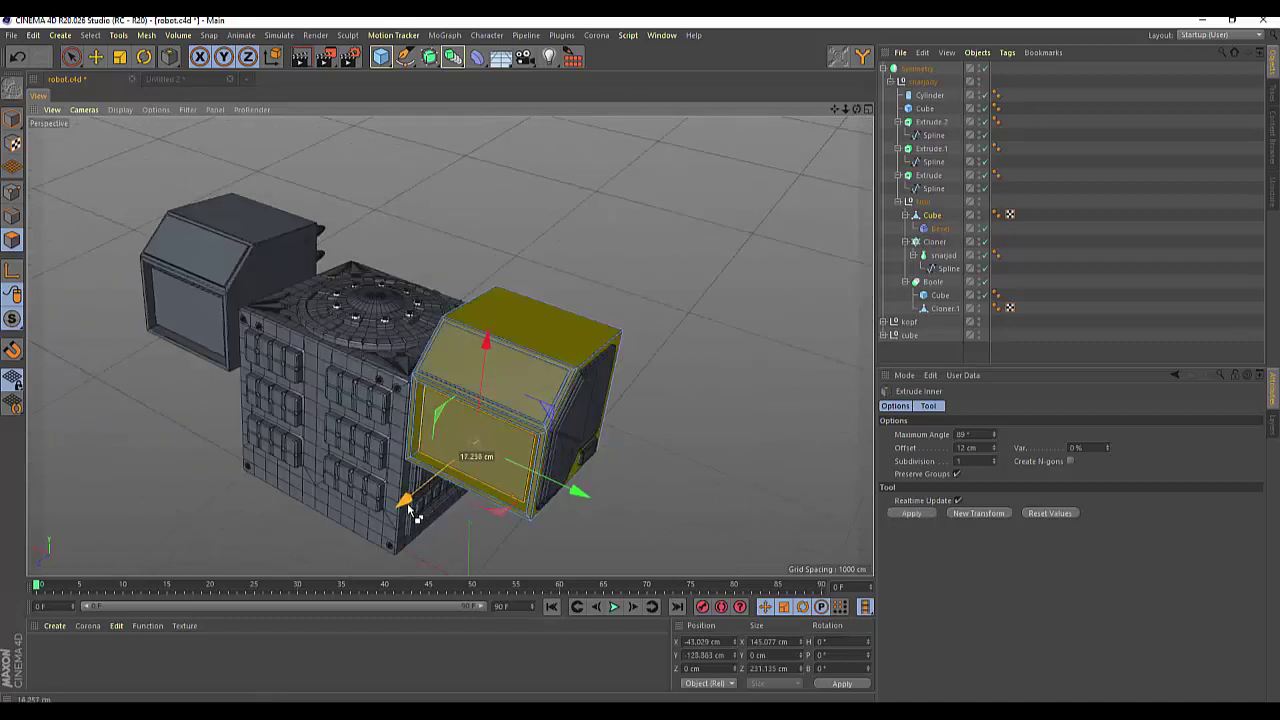
{"action": "left_click_drag", "start_coordinate": [408, 507], "coordinate": [409, 514]}
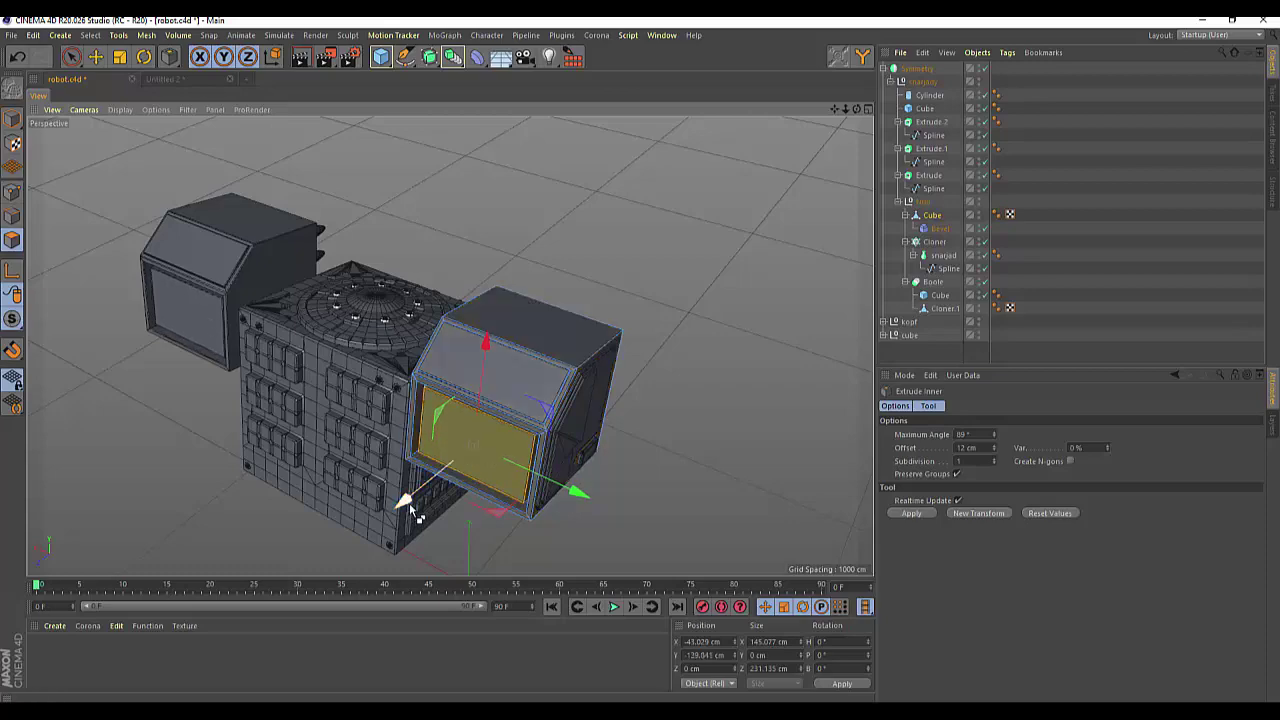
{"action": "left_click", "coordinate": [672, 517]}
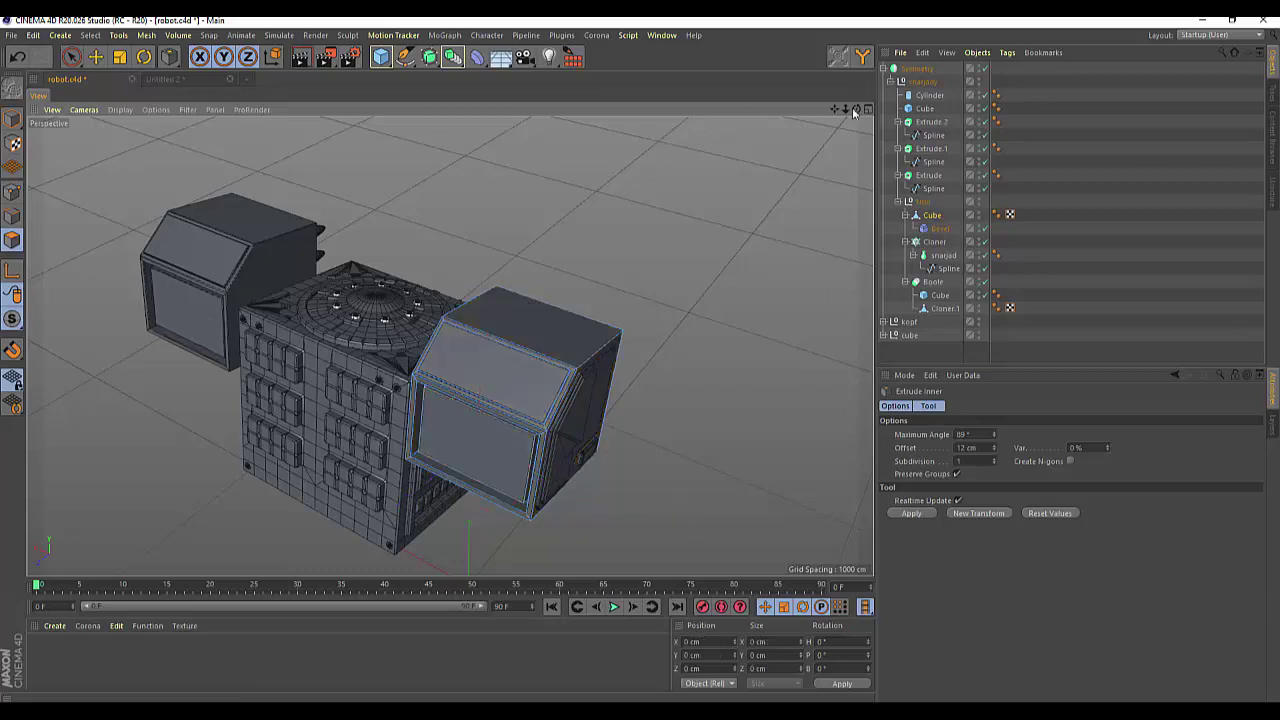
Step: Orbit and zoom around the robot, then select the near side box's top polygon
{"action": "left_click_drag", "start_coordinate": [856, 108], "coordinate": [449, 346]}
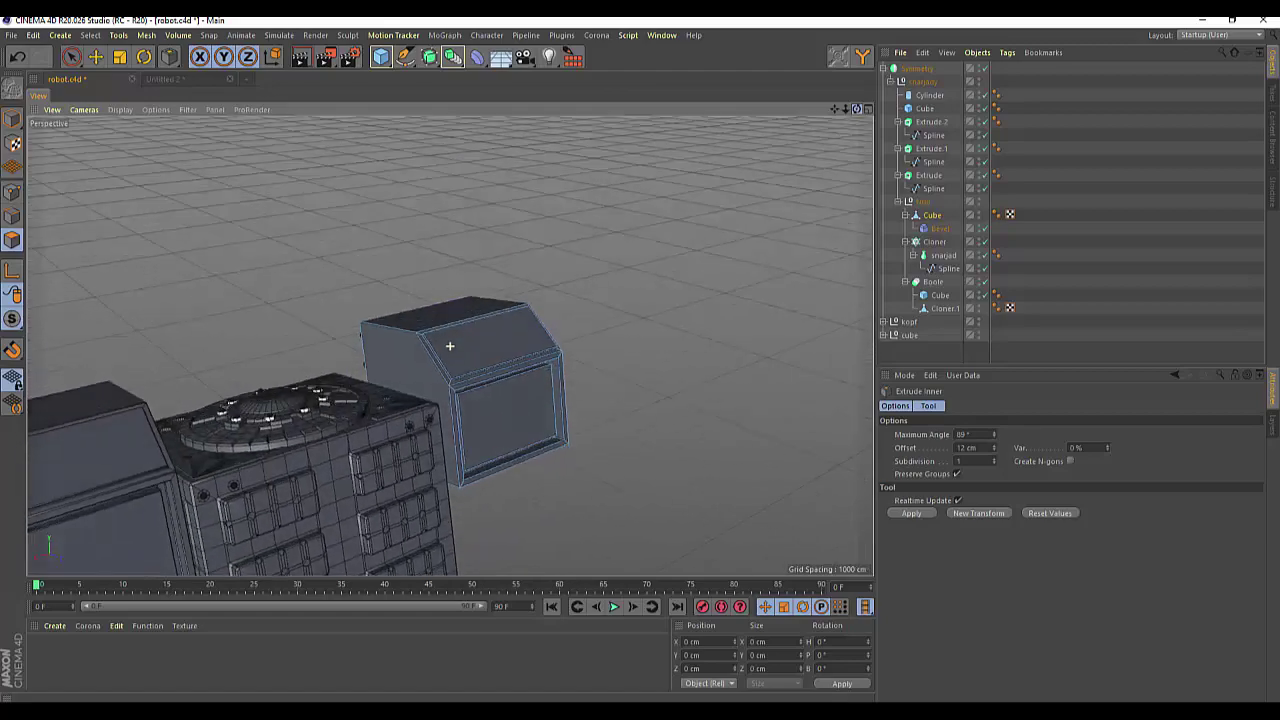
{"action": "left_click_drag", "start_coordinate": [449, 346], "coordinate": [418, 418]}
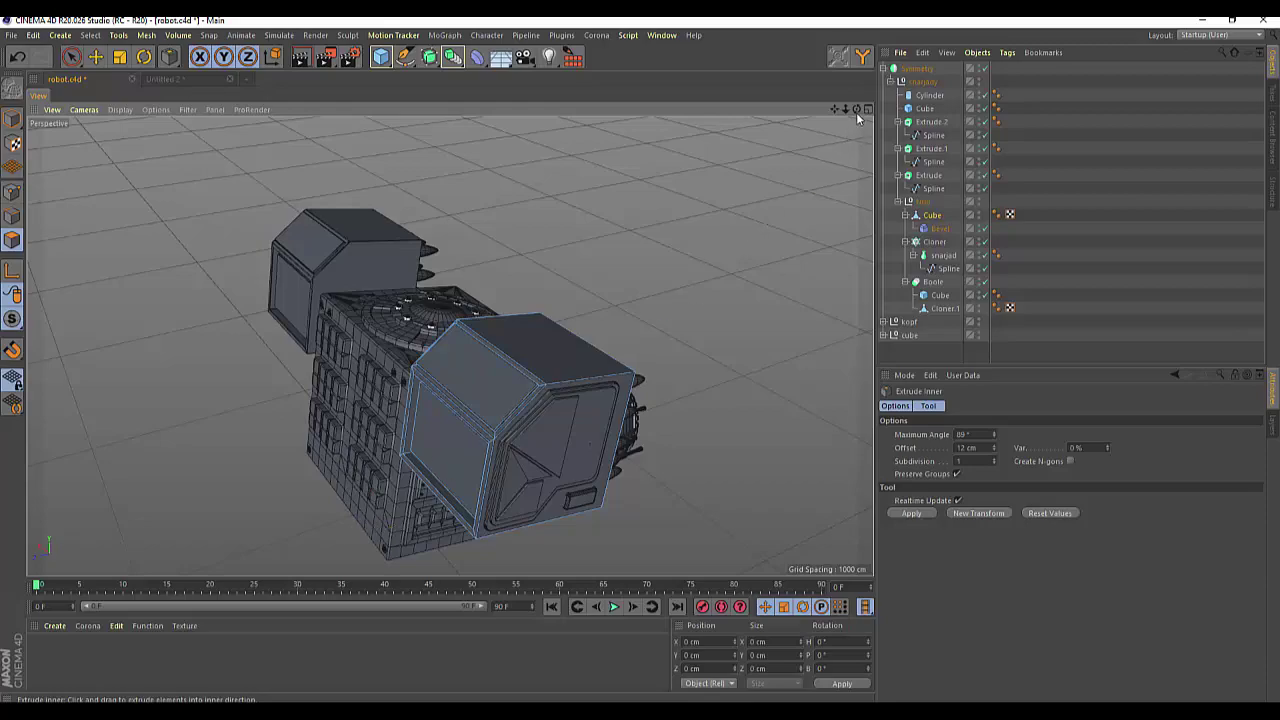
{"action": "left_click_drag", "start_coordinate": [857, 116], "coordinate": [449, 346]}
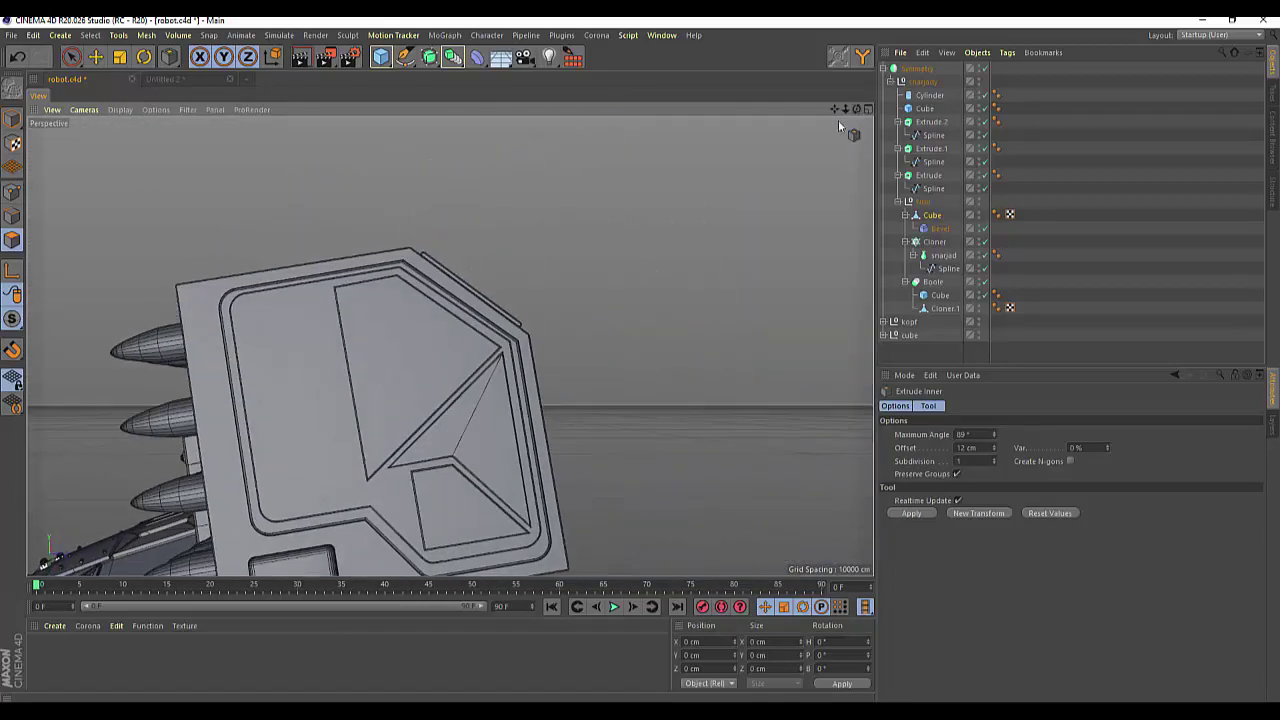
{"action": "scroll", "coordinate": [740, 268], "scroll_direction": "down", "scroll_amount": 5}
{"action": "left_click_drag", "start_coordinate": [740, 268], "coordinate": [764, 196], "text": "alt"}
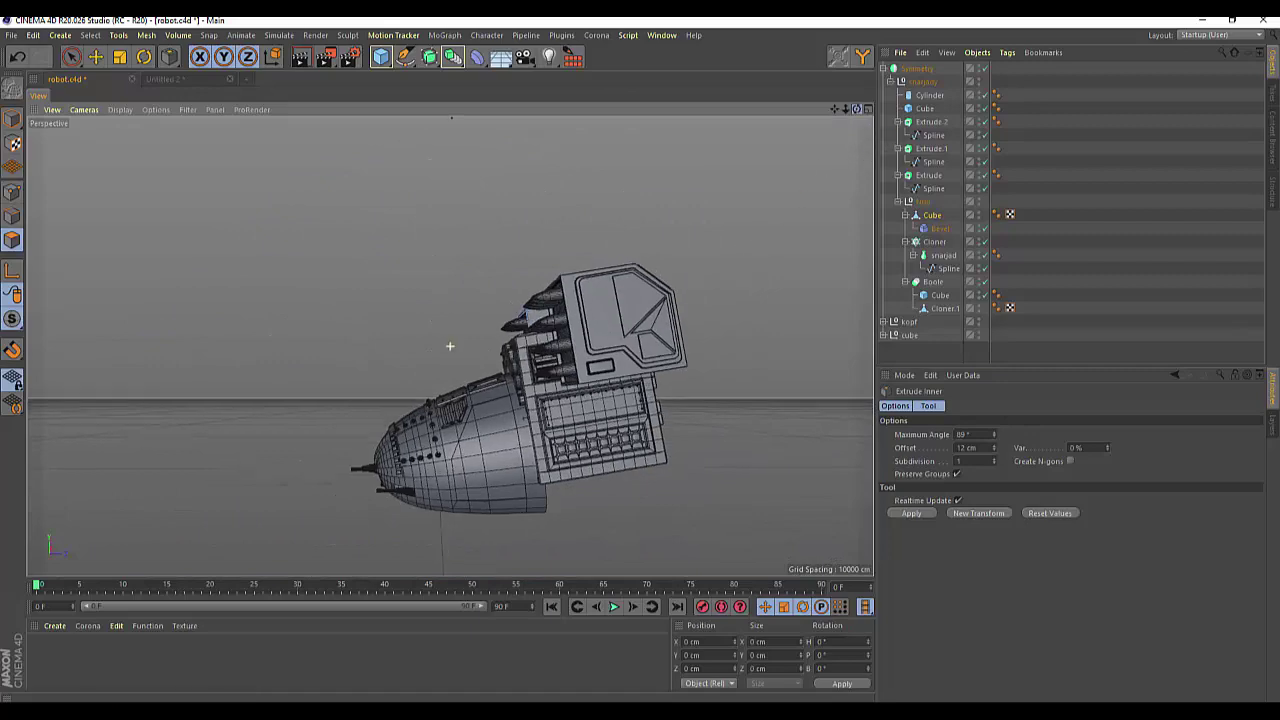
{"action": "left_click_drag", "start_coordinate": [450, 346], "coordinate": [450, 346], "text": "alt"}
{"action": "left_click_drag", "start_coordinate": [450, 346], "coordinate": [450, 346], "text": "alt"}
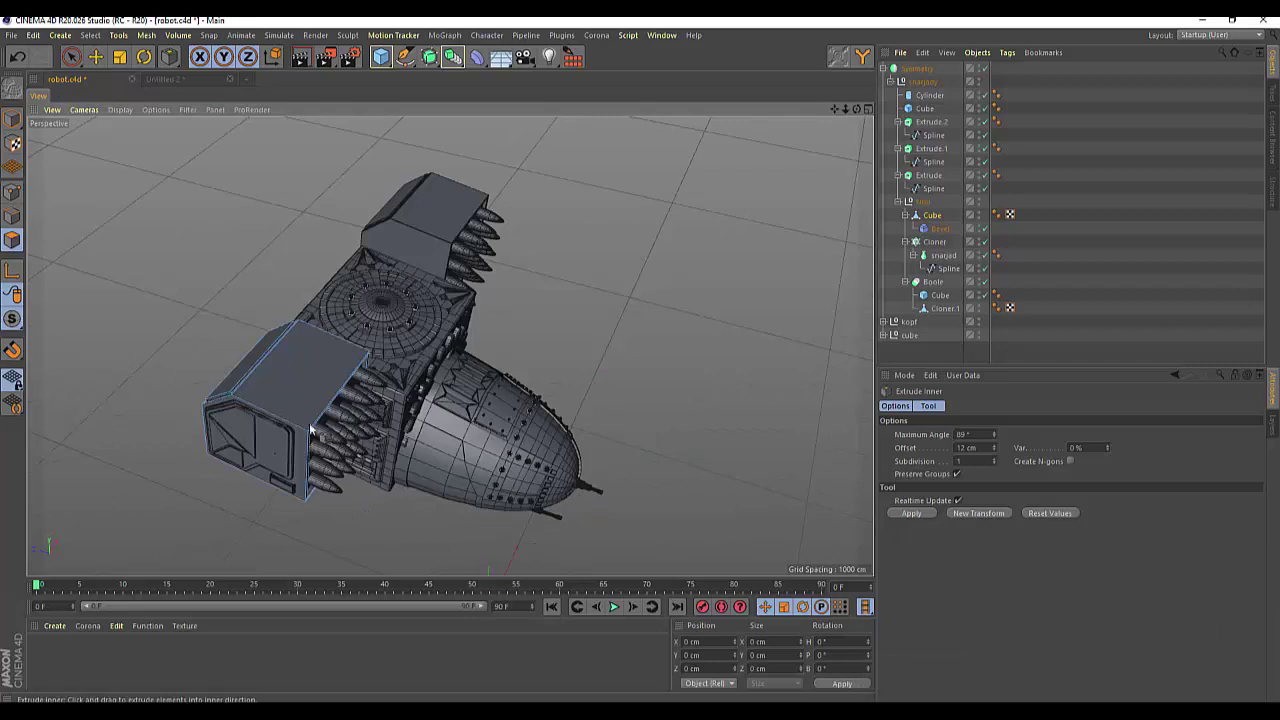
{"action": "left_click", "coordinate": [318, 390]}
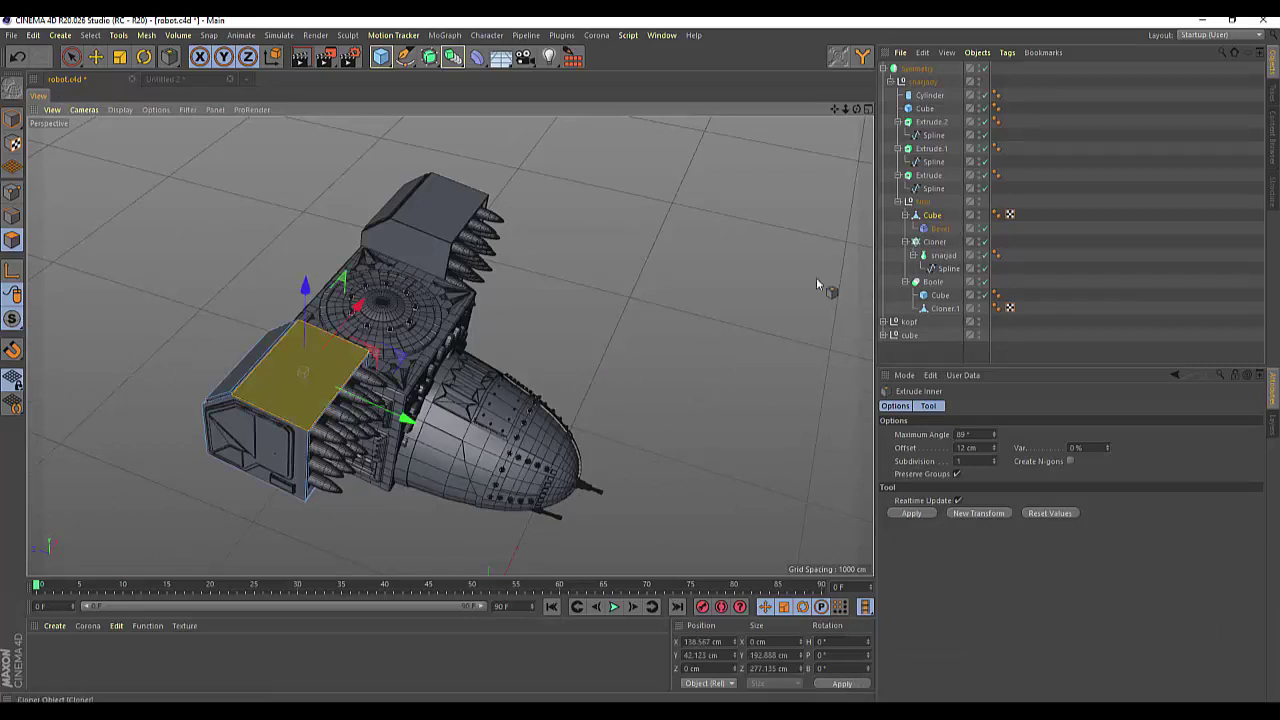
Step: Inset the box's top face by 70 cm and raise the small central face slightly
{"action": "right_click", "coordinate": [784, 281]}
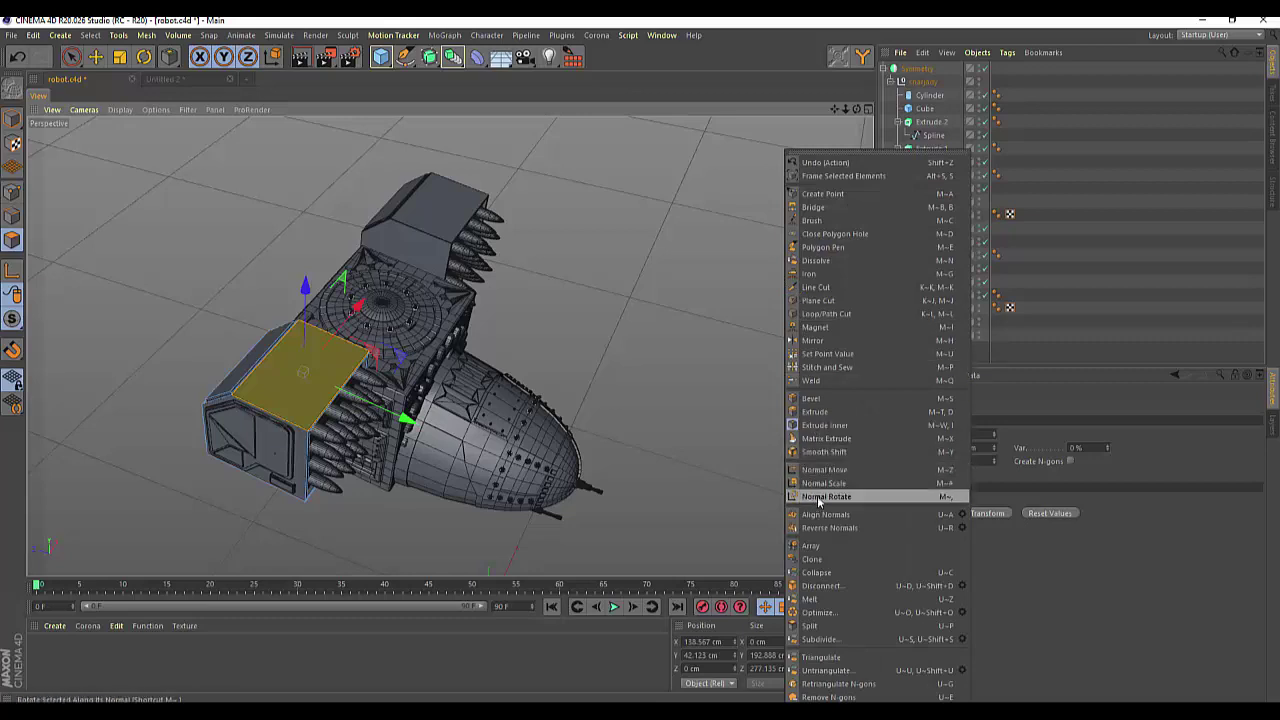
{"action": "left_click", "coordinate": [816, 424]}
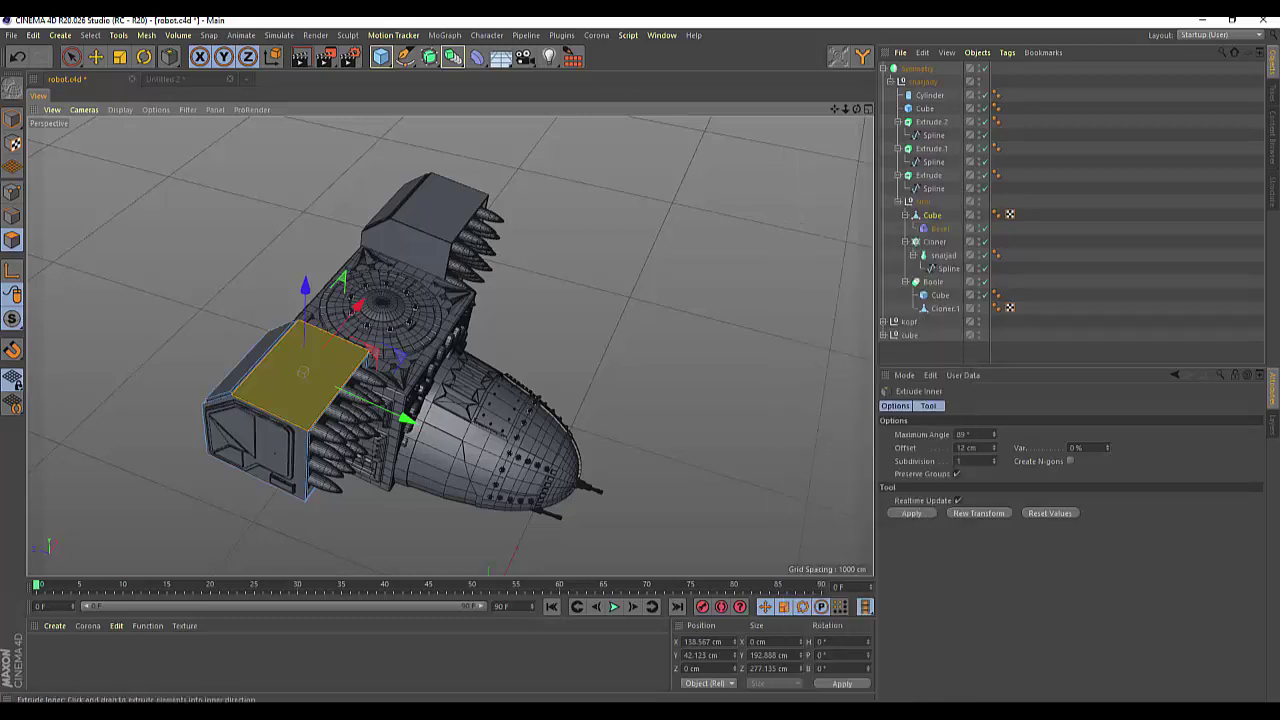
{"action": "mouse_move", "coordinate": [834, 320]}
{"action": "left_mouse_down"}
{"action": "mouse_move", "coordinate": [872, 320]}
{"action": "mouse_move", "coordinate": [809, 323]}
{"action": "left_mouse_up"}
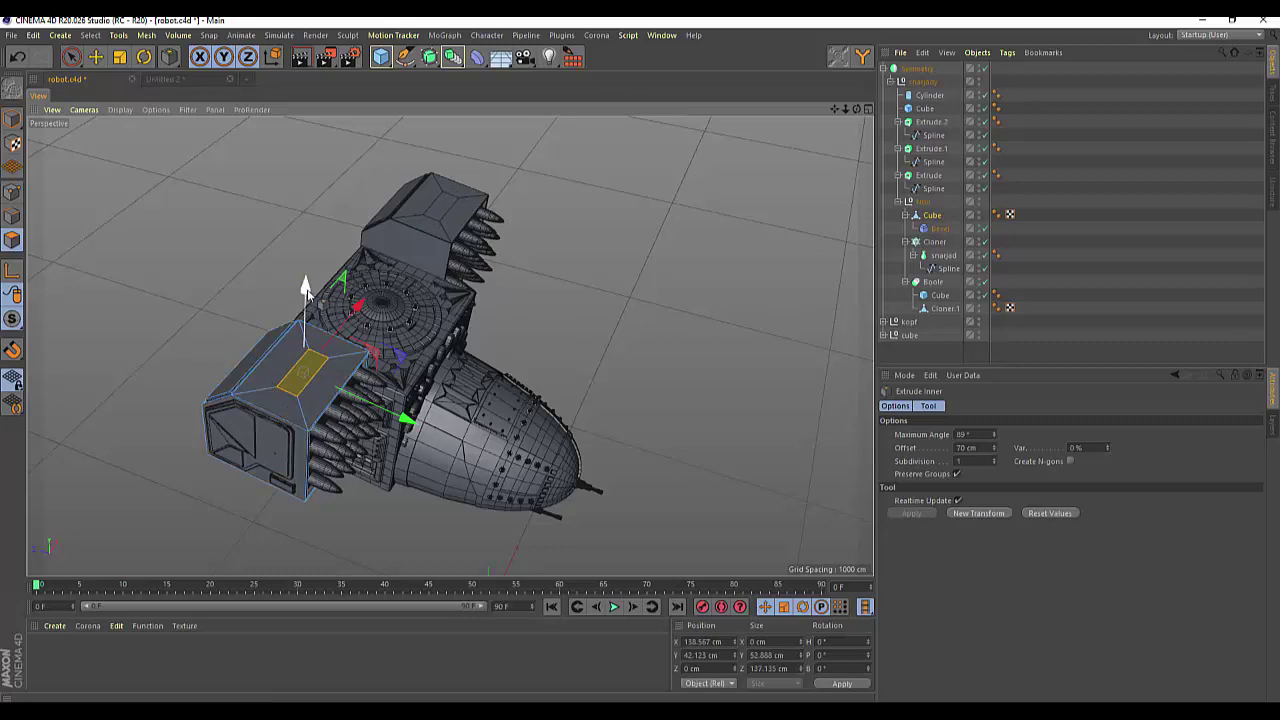
{"action": "left_click_drag", "start_coordinate": [308, 292], "coordinate": [309, 294]}
Step: Bevel the top panel with 2 cm offset and 2 cm extrusion, then switch to Edge mode
{"action": "right_click", "coordinate": [566, 346]}
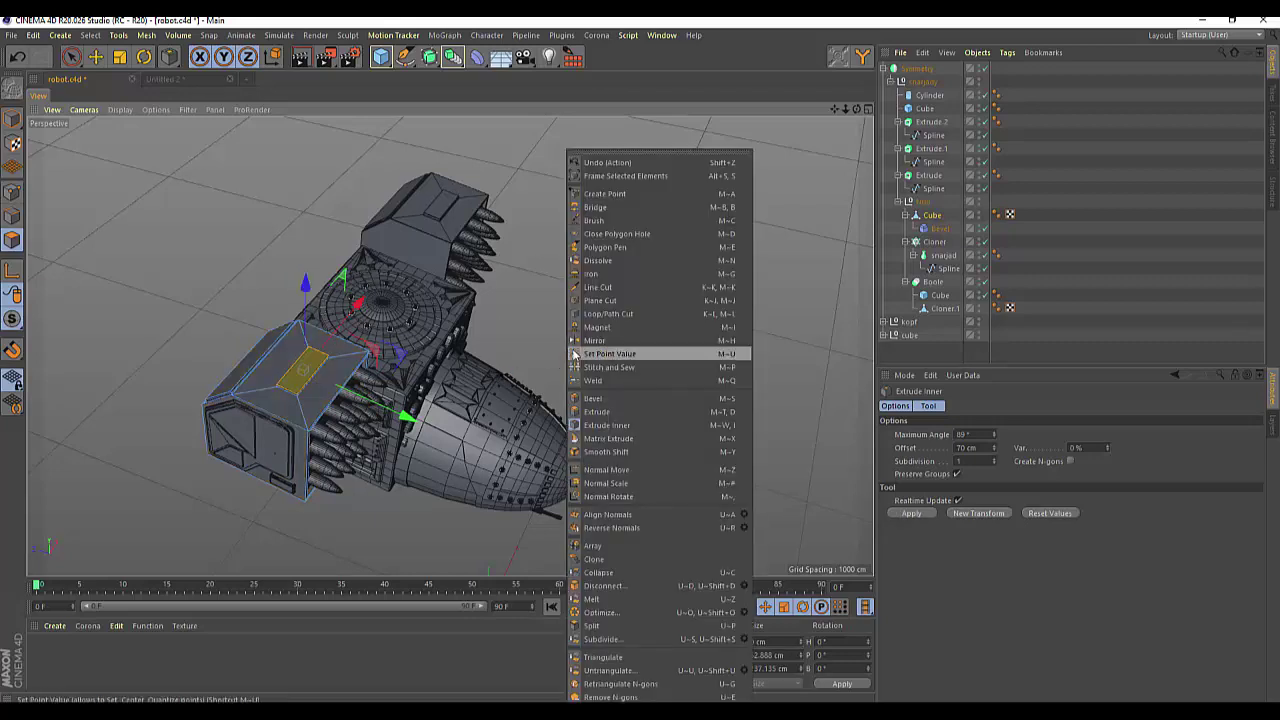
{"action": "left_click", "coordinate": [596, 401]}
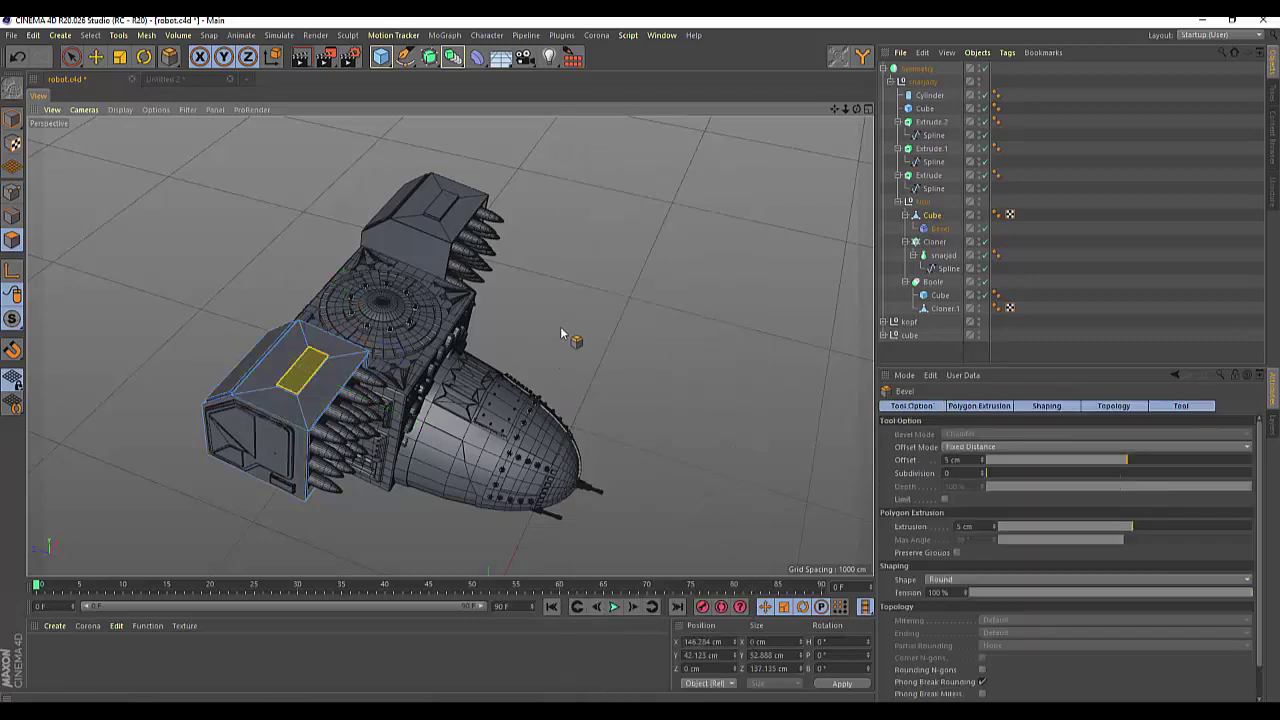
{"action": "mouse_move", "coordinate": [571, 337]}
{"action": "left_mouse_down"}
{"action": "mouse_move", "coordinate": [545, 340]}
{"action": "mouse_move", "coordinate": [575, 340]}
{"action": "left_mouse_up"}
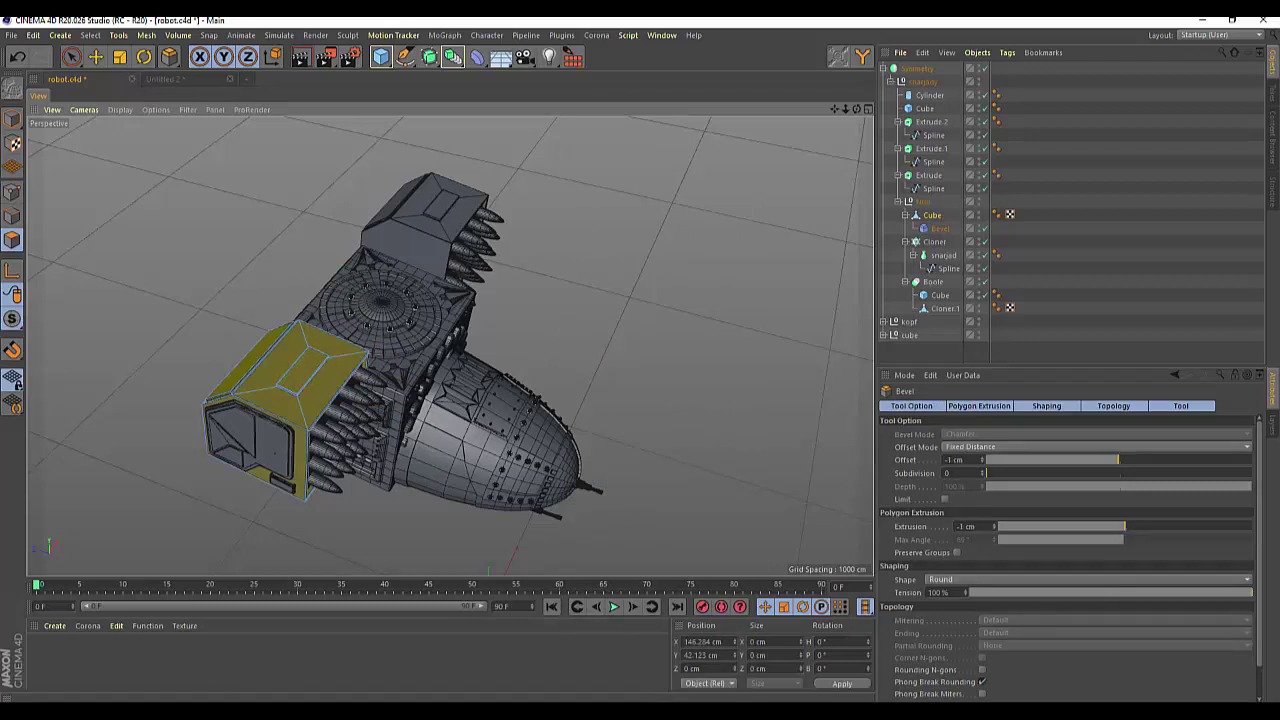
{"action": "mouse_move", "coordinate": [446, 206]}
{"action": "left_mouse_down"}
{"action": "mouse_move", "coordinate": [432, 204]}
{"action": "mouse_move", "coordinate": [450, 206]}
{"action": "left_mouse_up"}
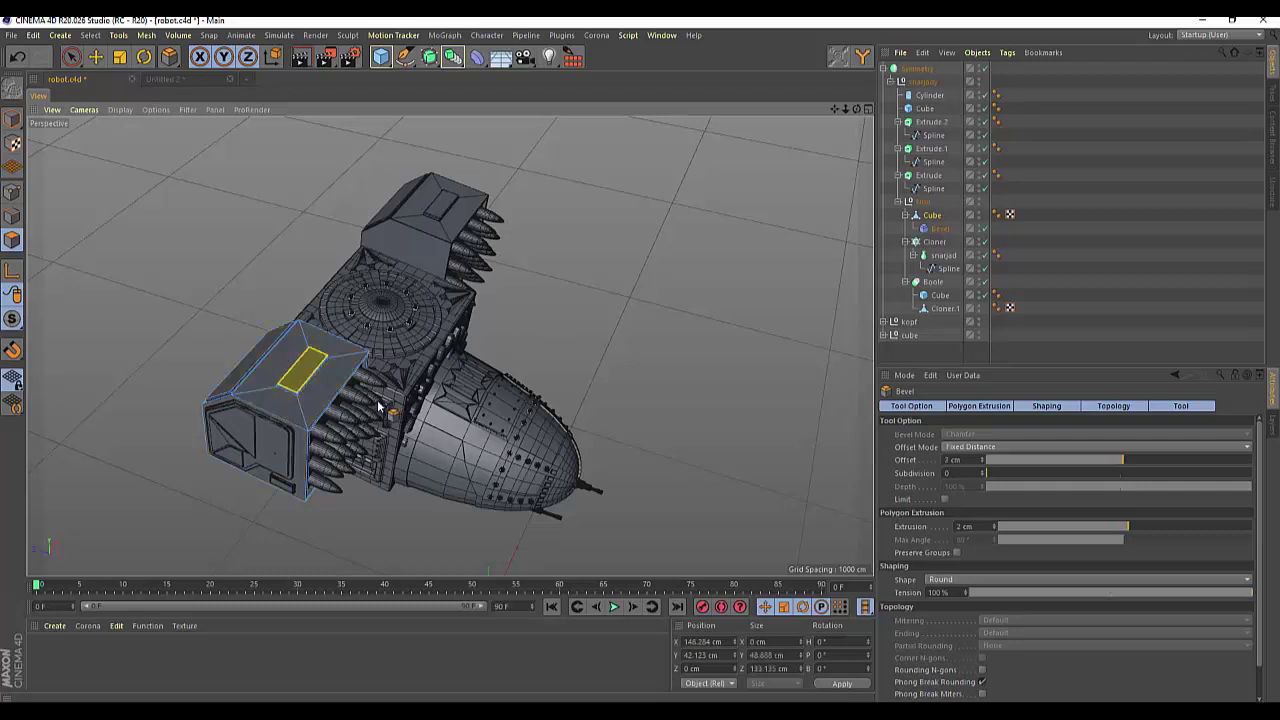
{"action": "scroll", "coordinate": [265, 383], "scroll_direction": "up", "scroll_amount": 3}
{"action": "scroll", "coordinate": [265, 383], "scroll_direction": "up", "scroll_amount": 3}
{"action": "scroll", "coordinate": [265, 383], "scroll_direction": "up", "scroll_amount": 4}
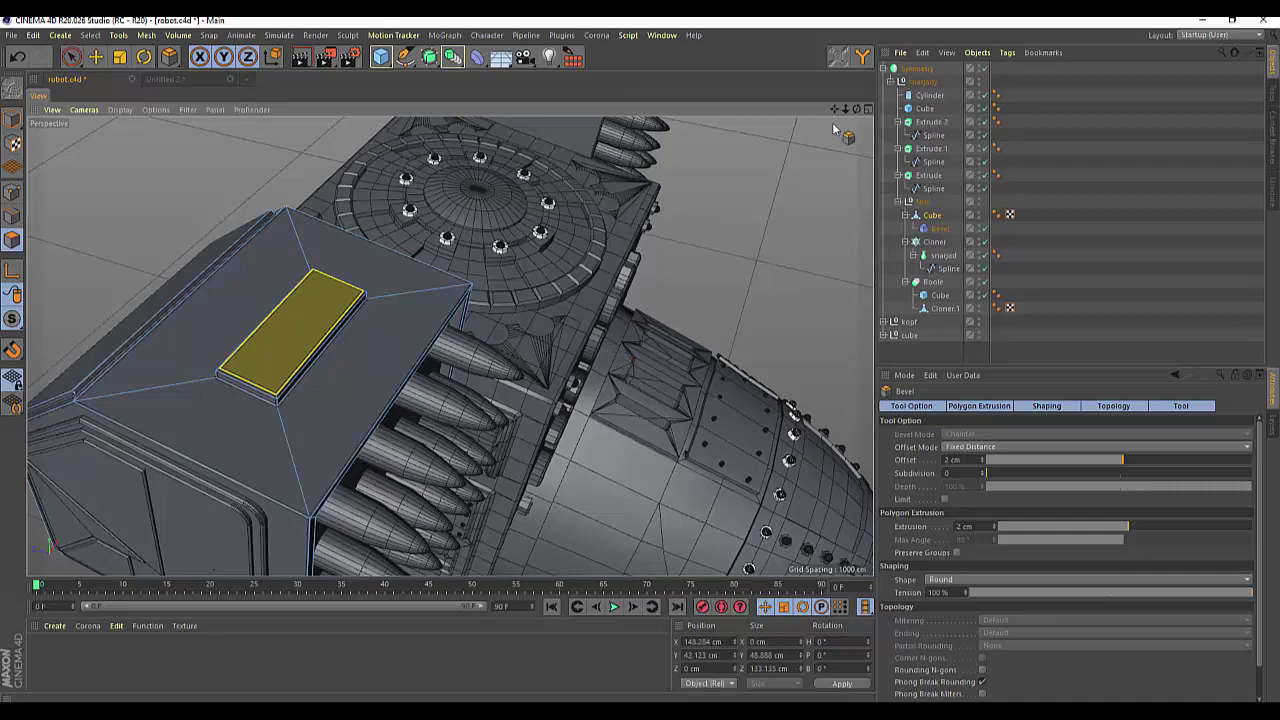
{"action": "left_click_drag", "start_coordinate": [856, 112], "coordinate": [450, 345]}
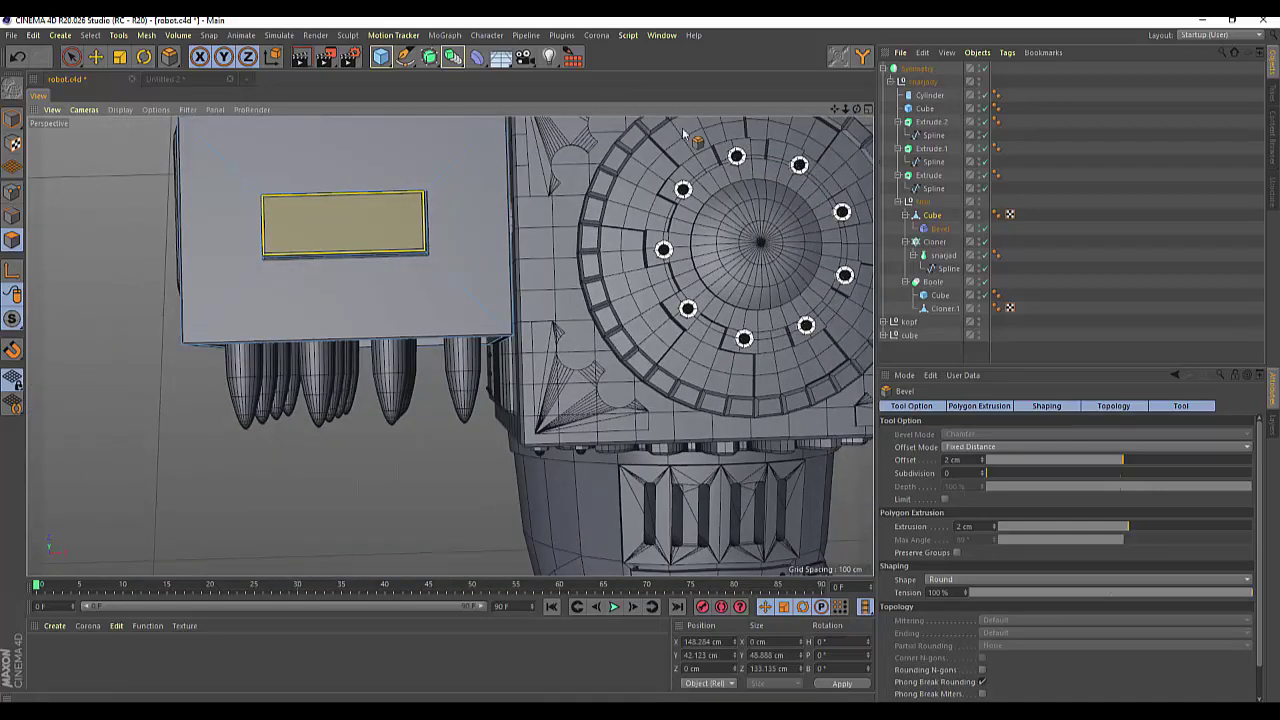
{"action": "left_click", "coordinate": [12, 194]}
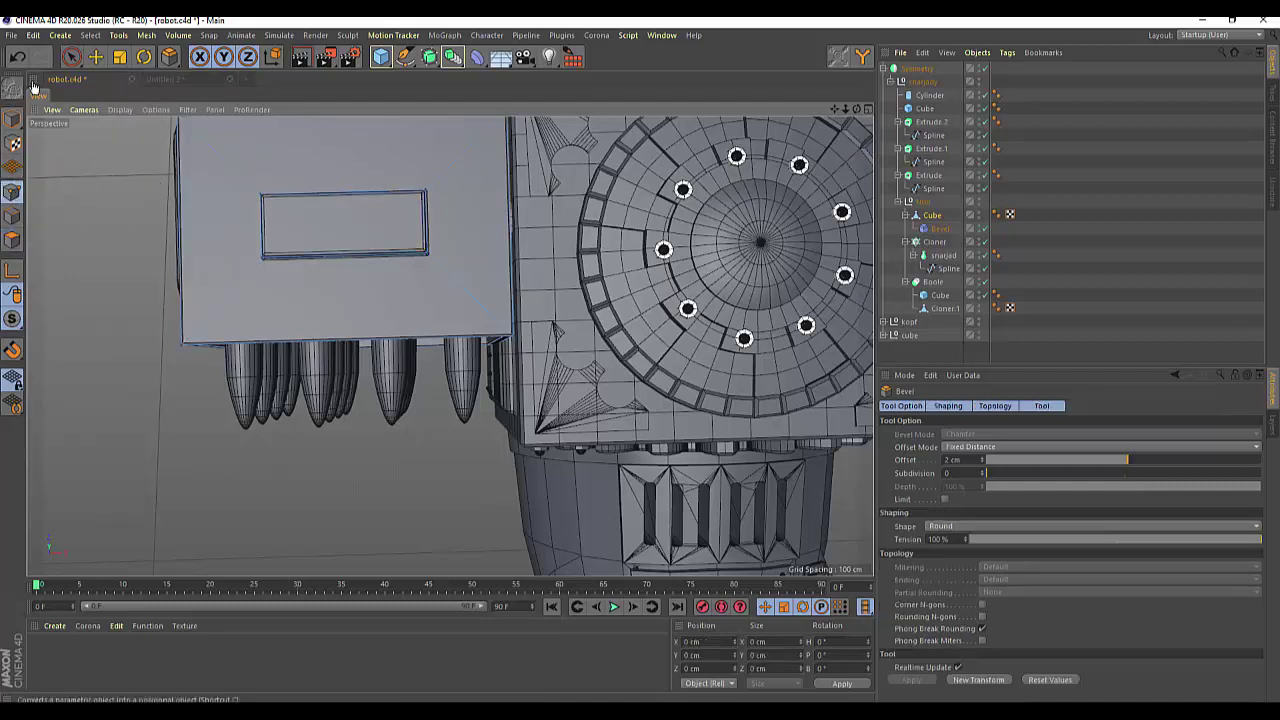
Step: Live-select the inset rectangle, including hidden elements, and try a scale, then undo it
{"action": "left_click_drag", "start_coordinate": [70, 57], "coordinate": [110, 66]}
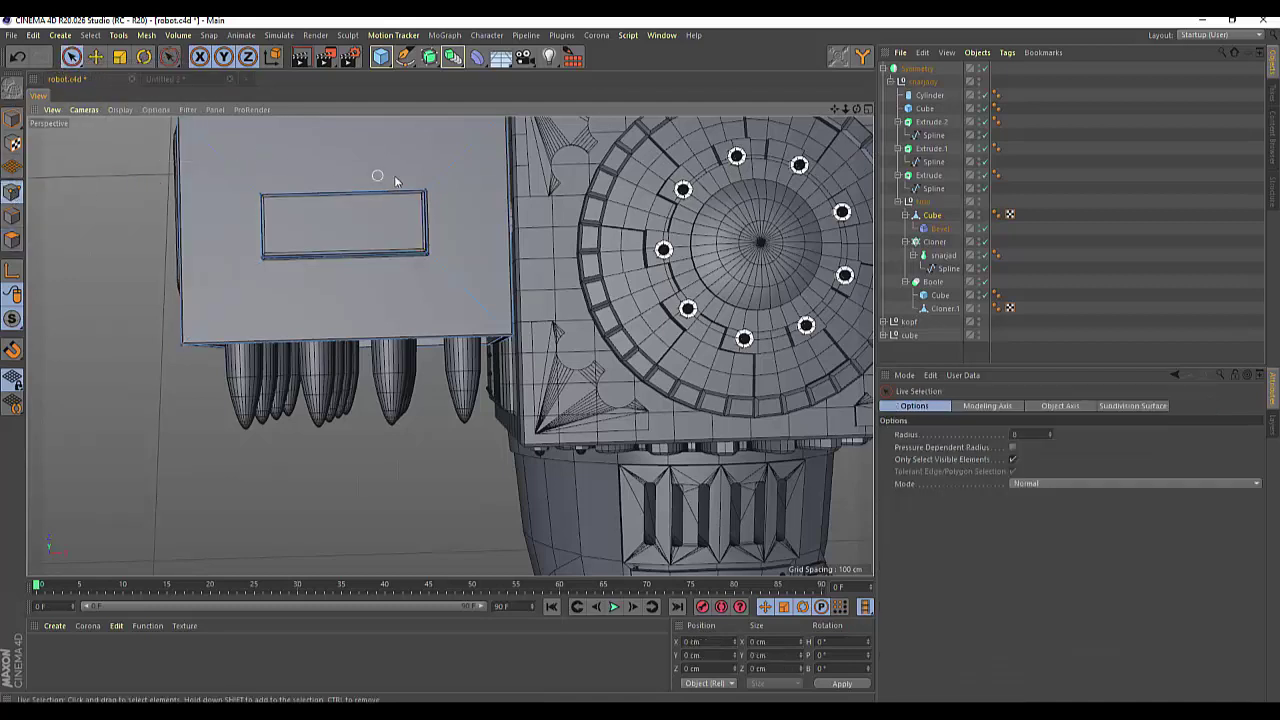
{"action": "left_click", "coordinate": [425, 193]}
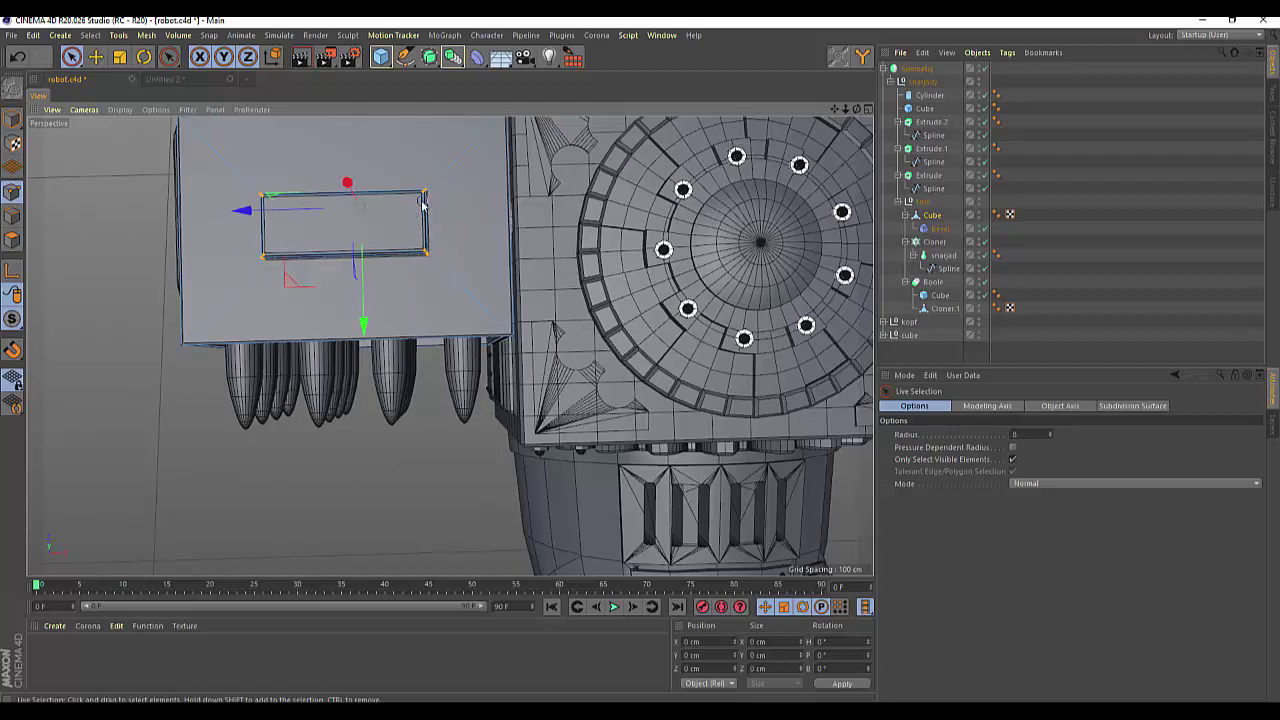
{"action": "left_click", "coordinate": [253, 207]}
{"action": "left_click", "coordinate": [1012, 459]}
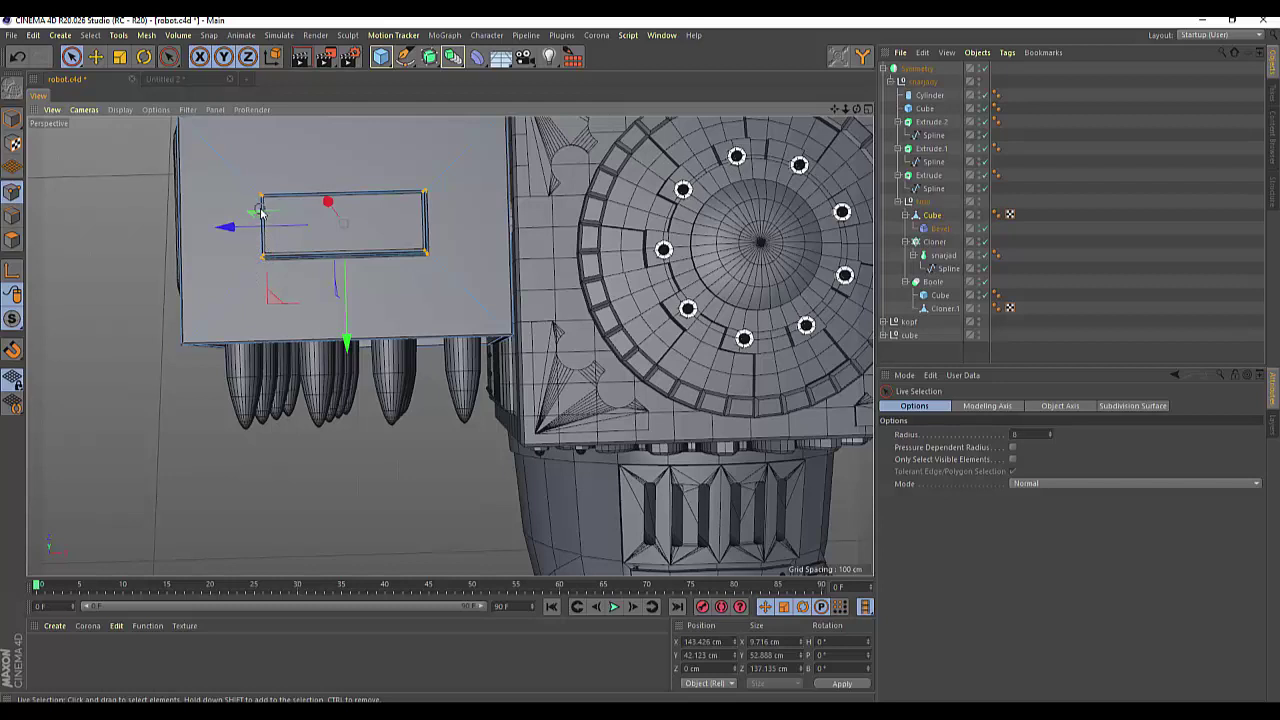
{"action": "left_click", "coordinate": [119, 58]}
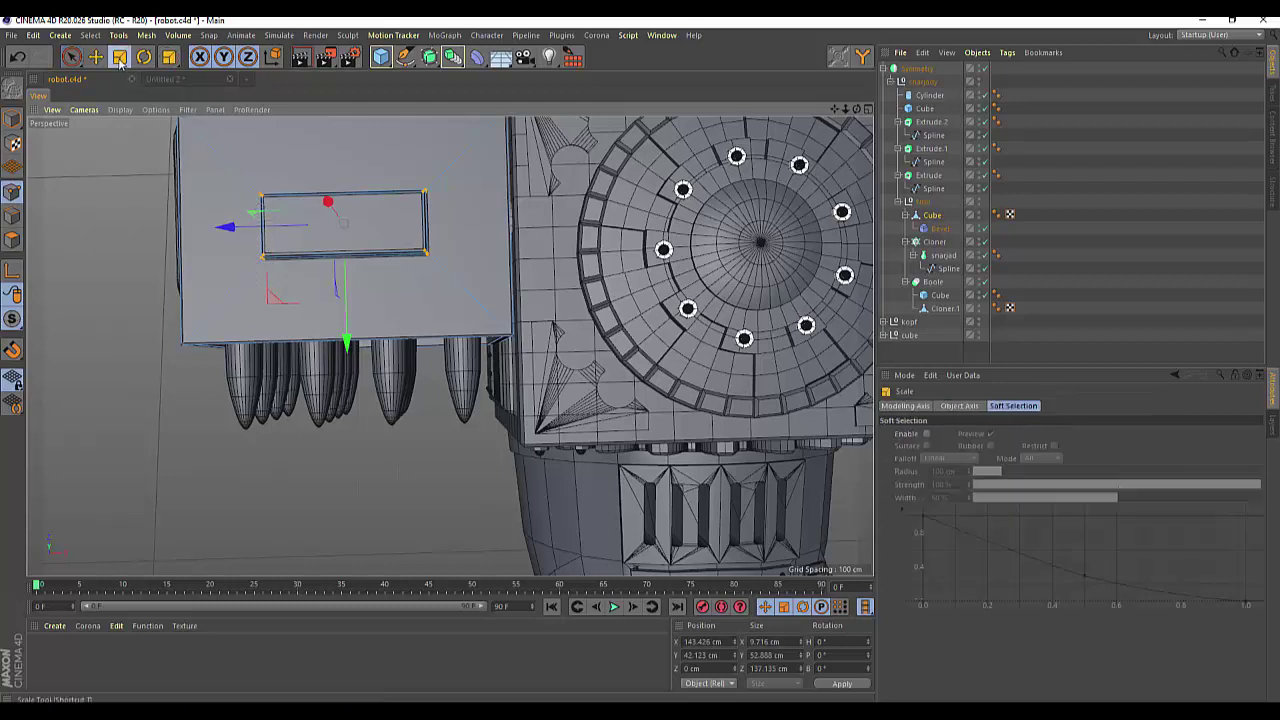
{"action": "mouse_move", "coordinate": [224, 226]}
{"action": "left_mouse_down"}
{"action": "mouse_move", "coordinate": [121, 238]}
{"action": "mouse_move", "coordinate": [191, 251]}
{"action": "left_mouse_up"}
{"action": "key", "text": "ctrl+z"}
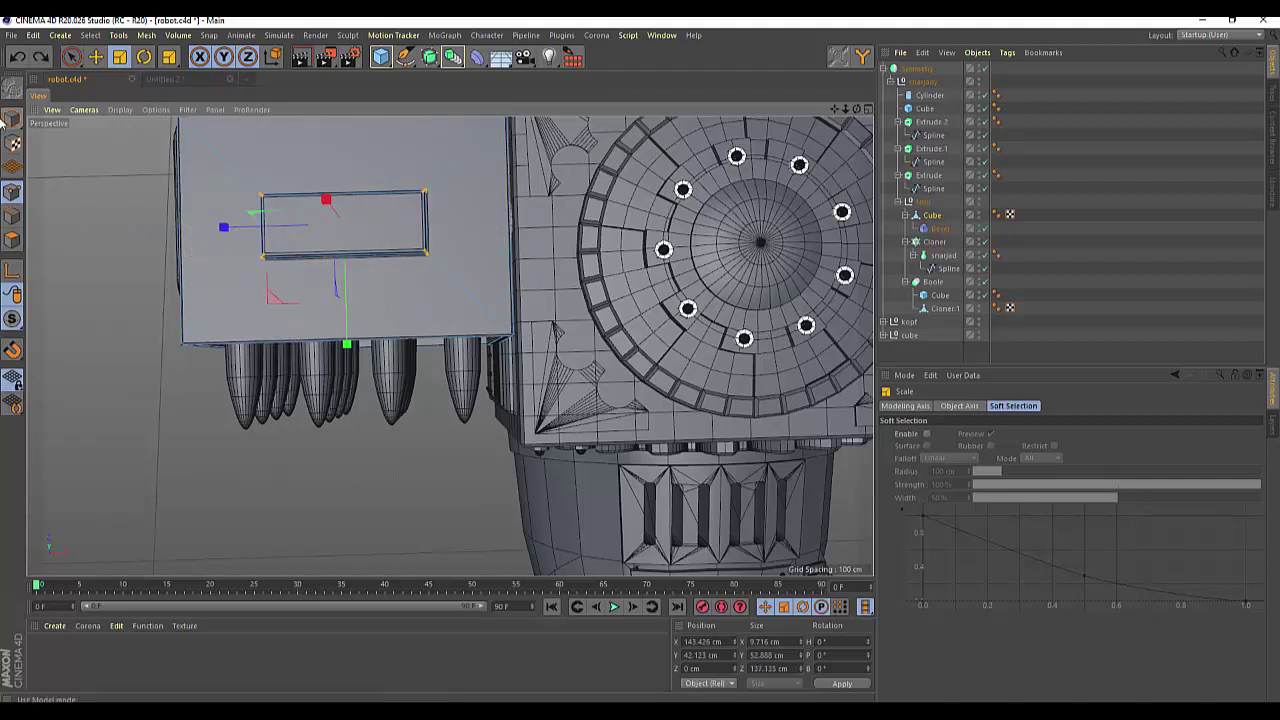
Step: Box-select the inset rectangle and scale it along X by about 157%
{"action": "left_click_drag", "start_coordinate": [70, 57], "coordinate": [88, 96]}
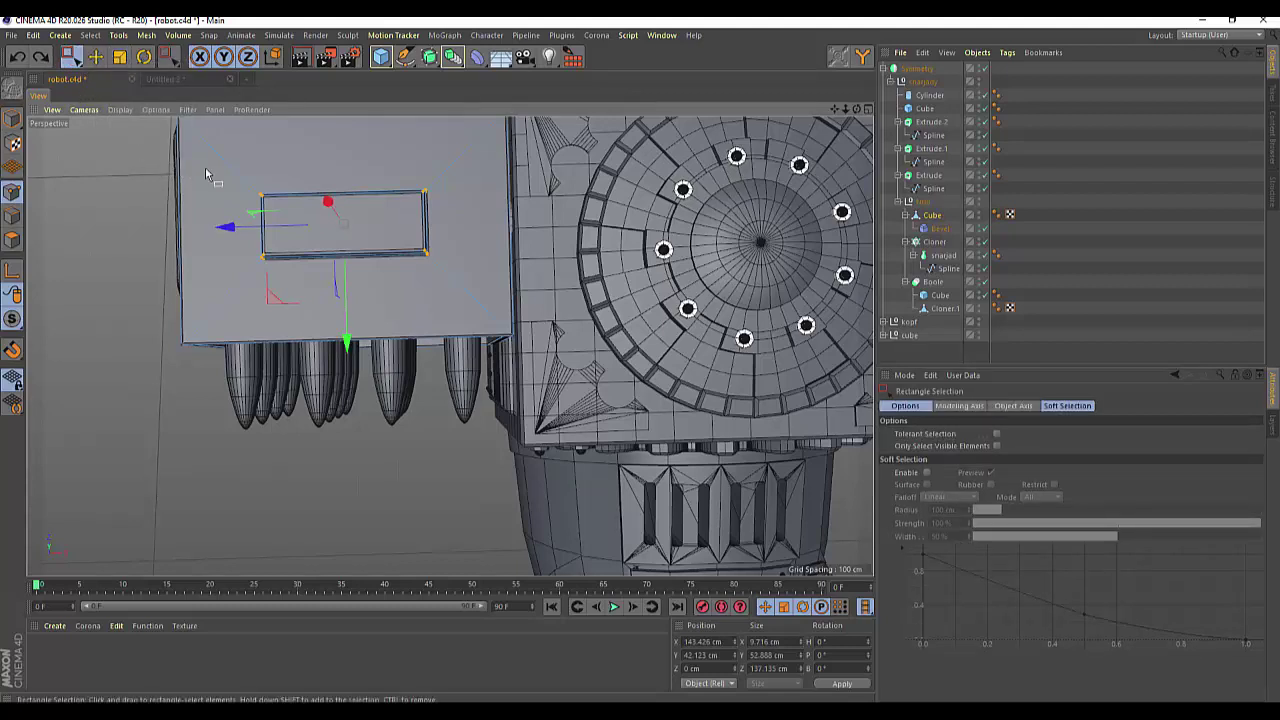
{"action": "left_click_drag", "start_coordinate": [226, 163], "coordinate": [470, 293]}
{"action": "left_click", "coordinate": [119, 57]}
{"action": "mouse_move", "coordinate": [224, 229]}
{"action": "left_mouse_down"}
{"action": "mouse_move", "coordinate": [91, 230]}
{"action": "mouse_move", "coordinate": [185, 238]}
{"action": "left_mouse_up"}
{"action": "mouse_move", "coordinate": [867, 109]}
{"action": "left_mouse_down"}
{"action": "mouse_move", "coordinate": [450, 345]}
{"action": "mouse_move", "coordinate": [876, 103]}
{"action": "left_mouse_up"}
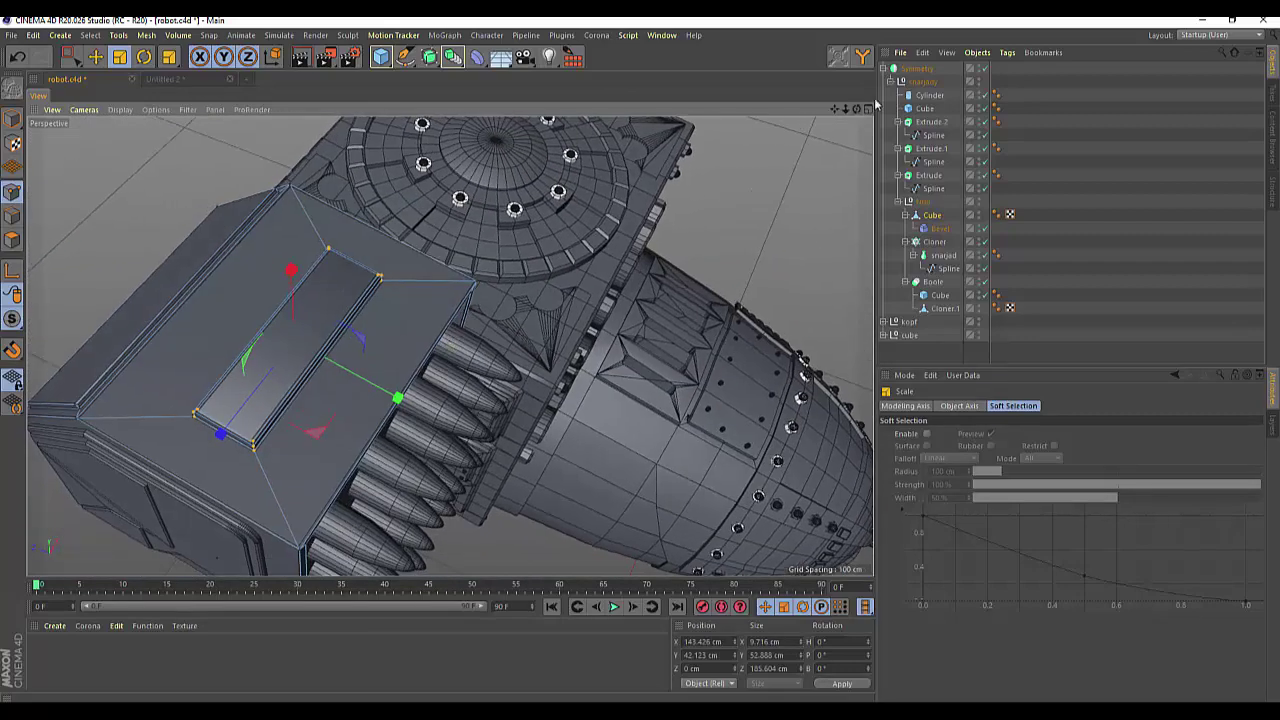
Step: With the Symmetry object selected, add a new Tube primitive to the scene
{"action": "left_click", "coordinate": [918, 69]}
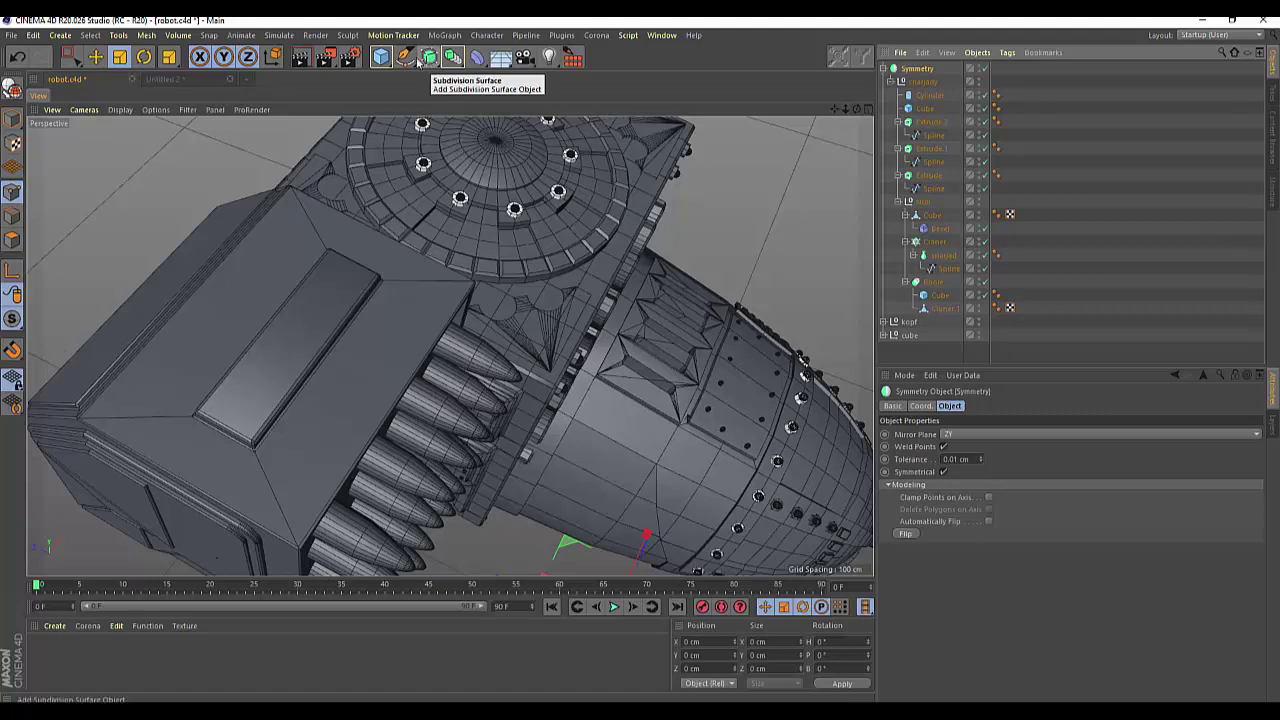
{"action": "left_click", "coordinate": [385, 58]}
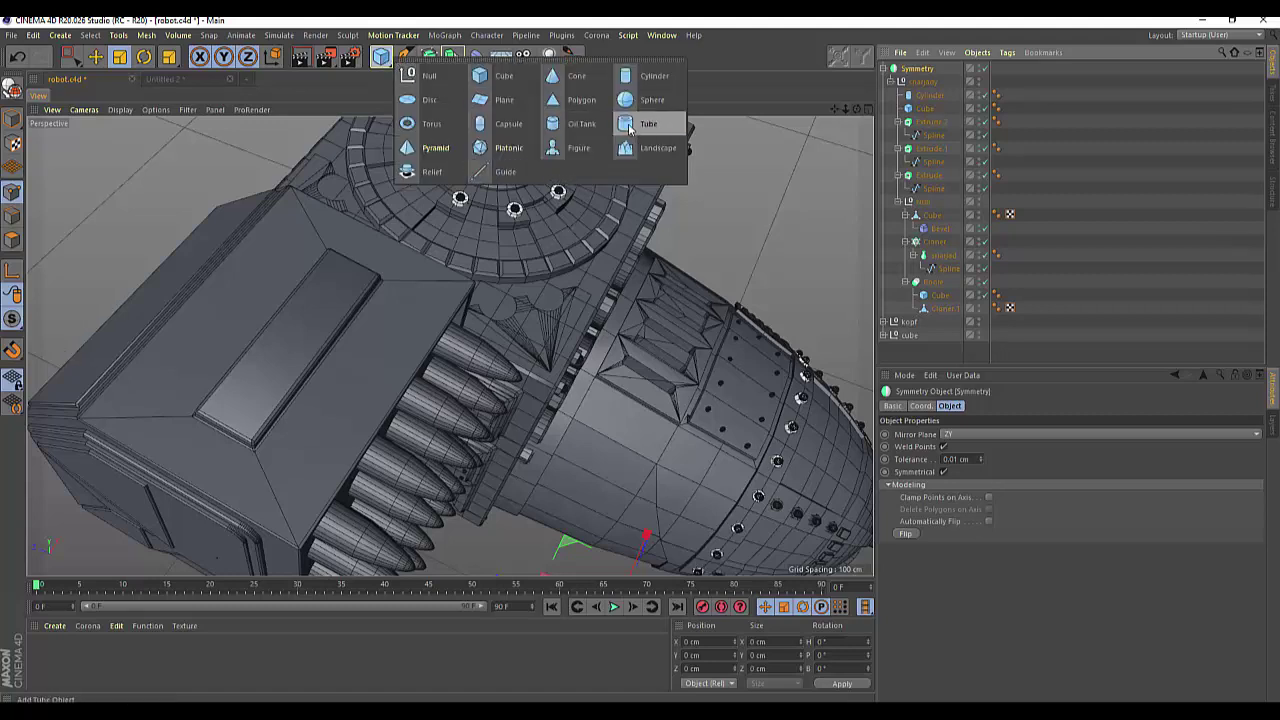
{"action": "left_click", "coordinate": [629, 128]}
{"action": "scroll", "coordinate": [588, 190], "scroll_direction": "down", "scroll_amount": 5}
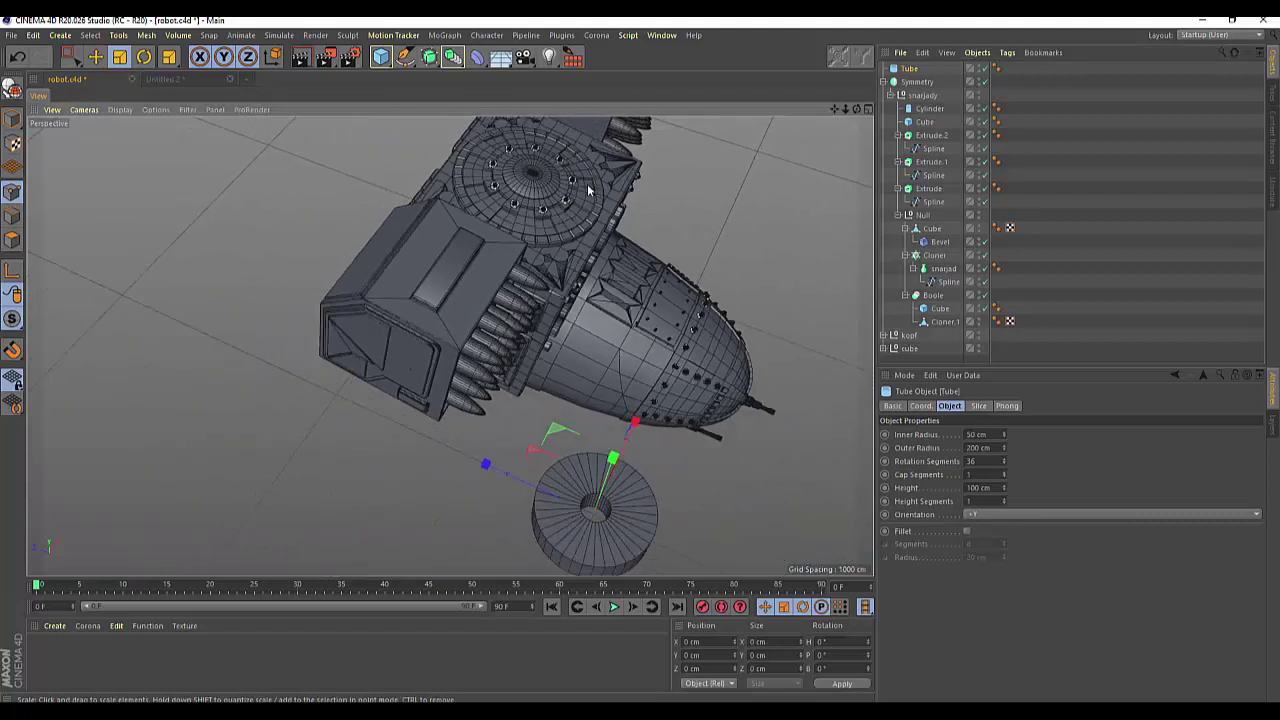
Step: Move the tube up over the robot and place it just above the side box
{"action": "left_click", "coordinate": [95, 57]}
{"action": "left_click_drag", "start_coordinate": [610, 462], "coordinate": [690, 335]}
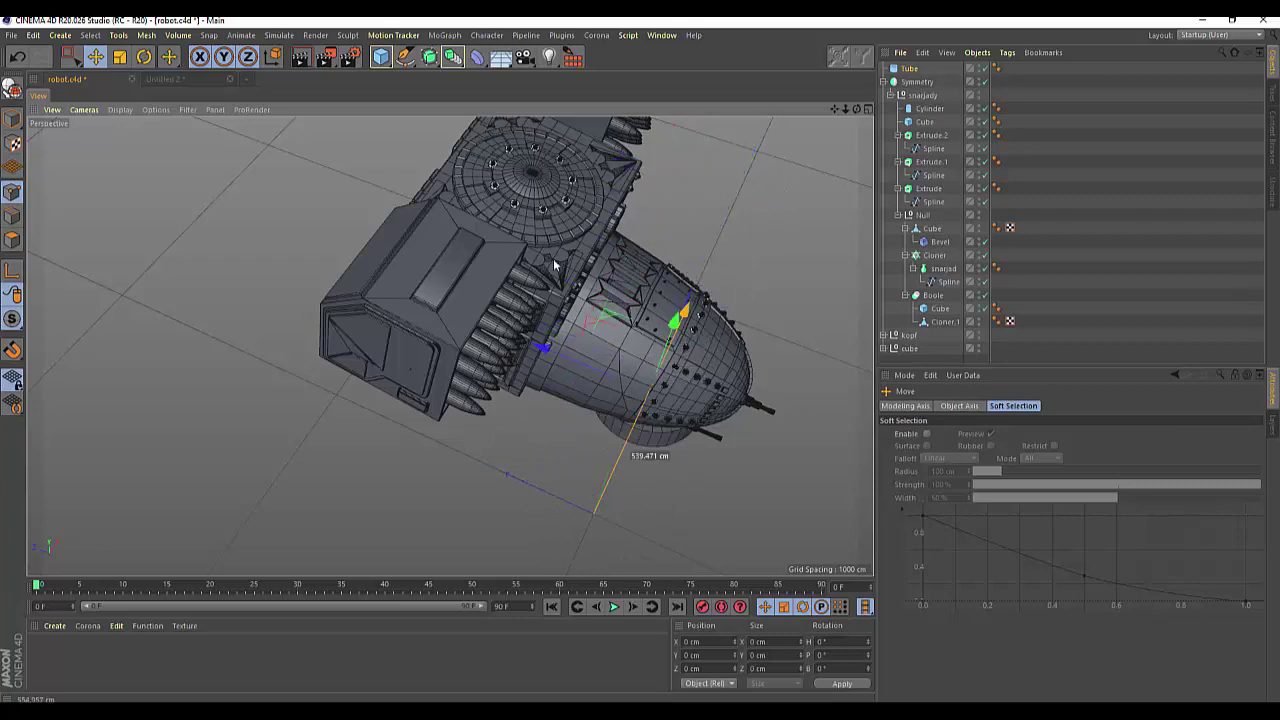
{"action": "left_click_drag", "start_coordinate": [690, 335], "coordinate": [637, 494]}
{"action": "mouse_move", "coordinate": [612, 452]}
{"action": "left_mouse_down"}
{"action": "mouse_move", "coordinate": [528, 135]}
{"action": "mouse_move", "coordinate": [572, 176]}
{"action": "left_mouse_up"}
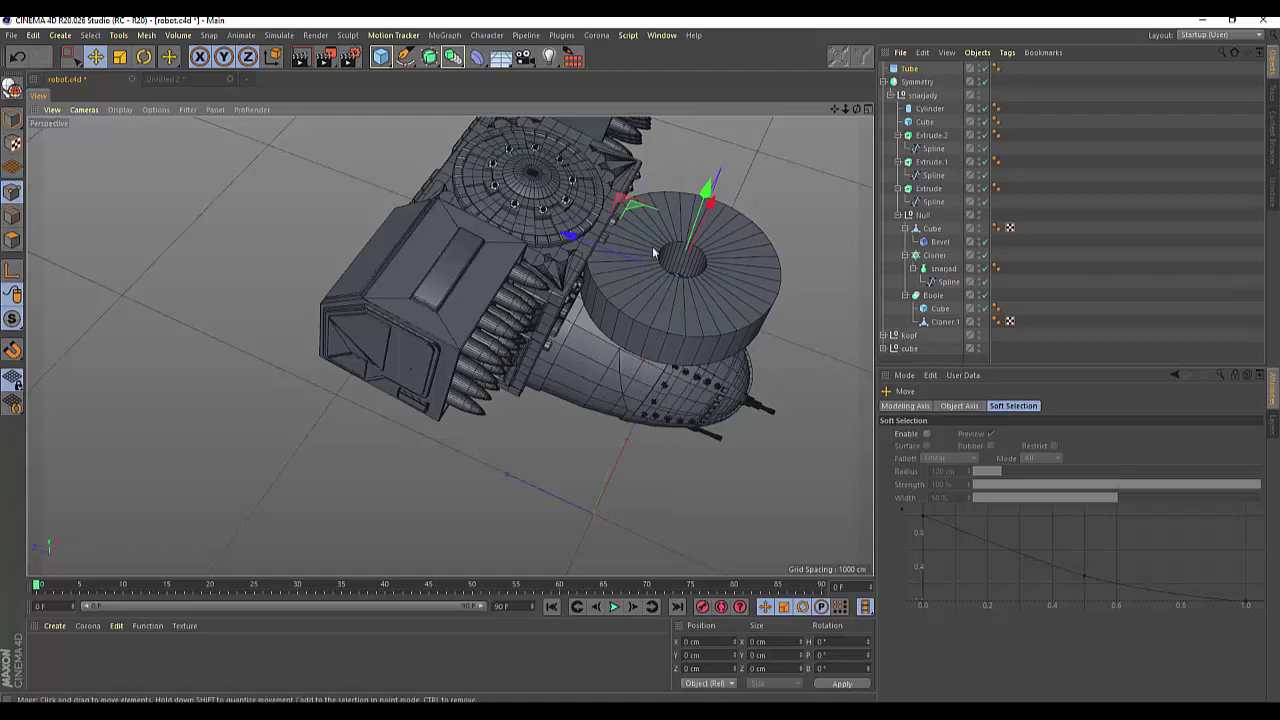
{"action": "left_click_drag", "start_coordinate": [573, 239], "coordinate": [402, 241]}
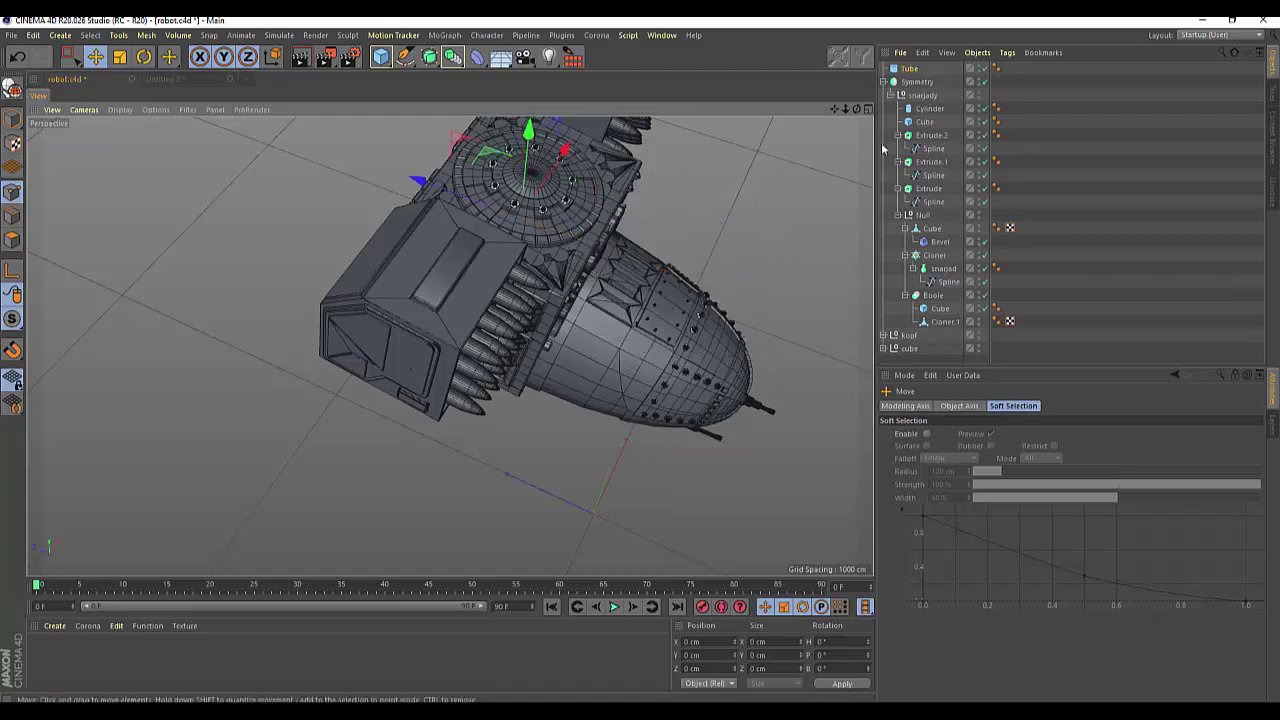
{"action": "left_click_drag", "start_coordinate": [856, 108], "coordinate": [852, 122]}
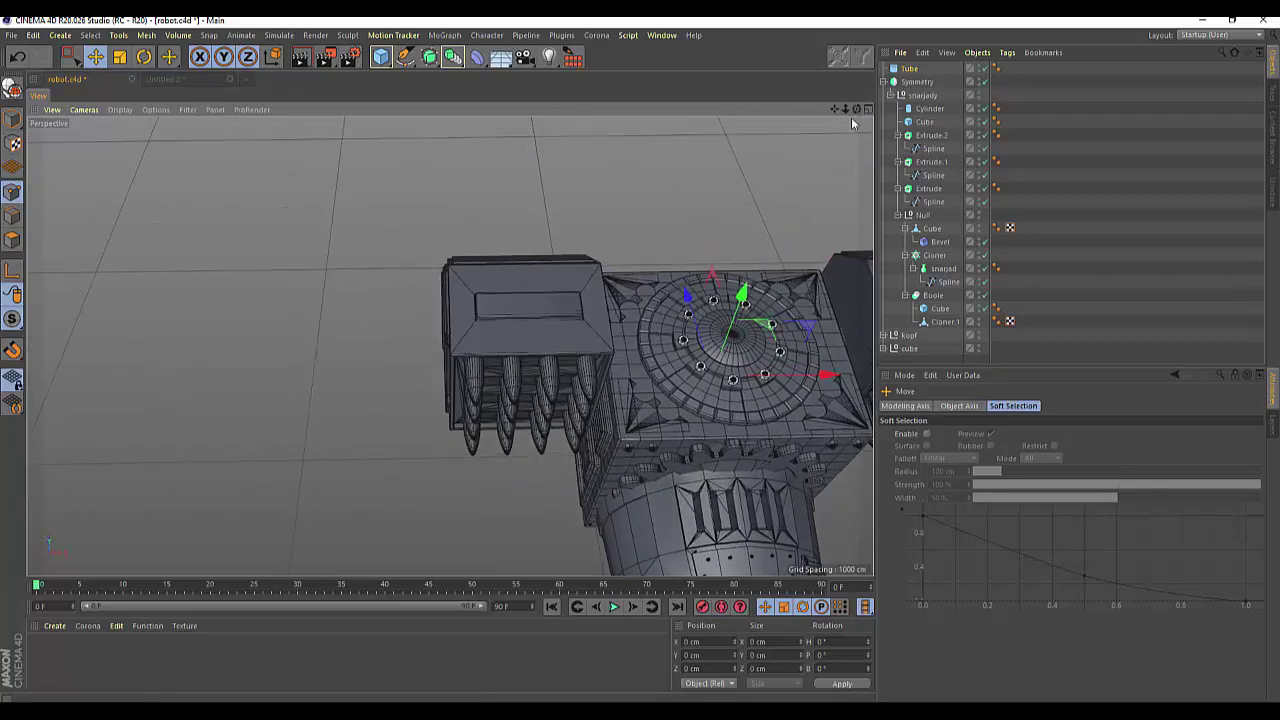
{"action": "left_click_drag", "start_coordinate": [865, 328], "coordinate": [752, 354], "text": "alt"}
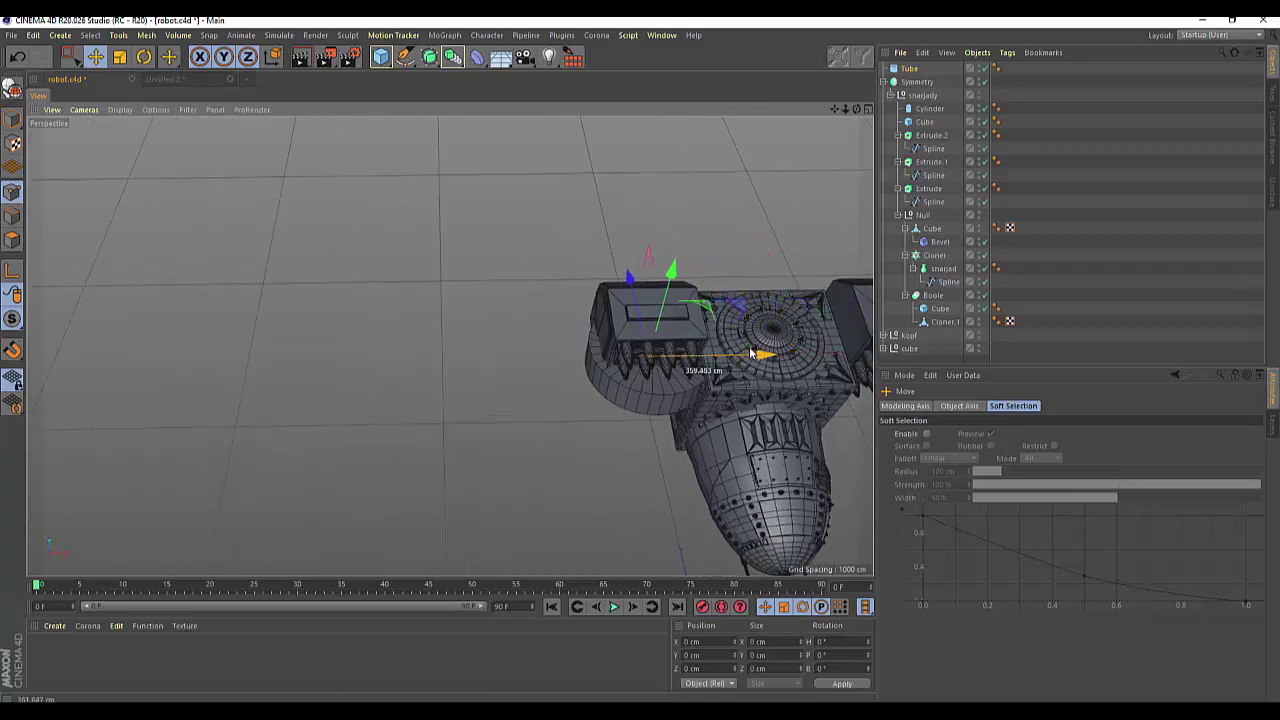
{"action": "left_click_drag", "start_coordinate": [662, 282], "coordinate": [649, 216]}
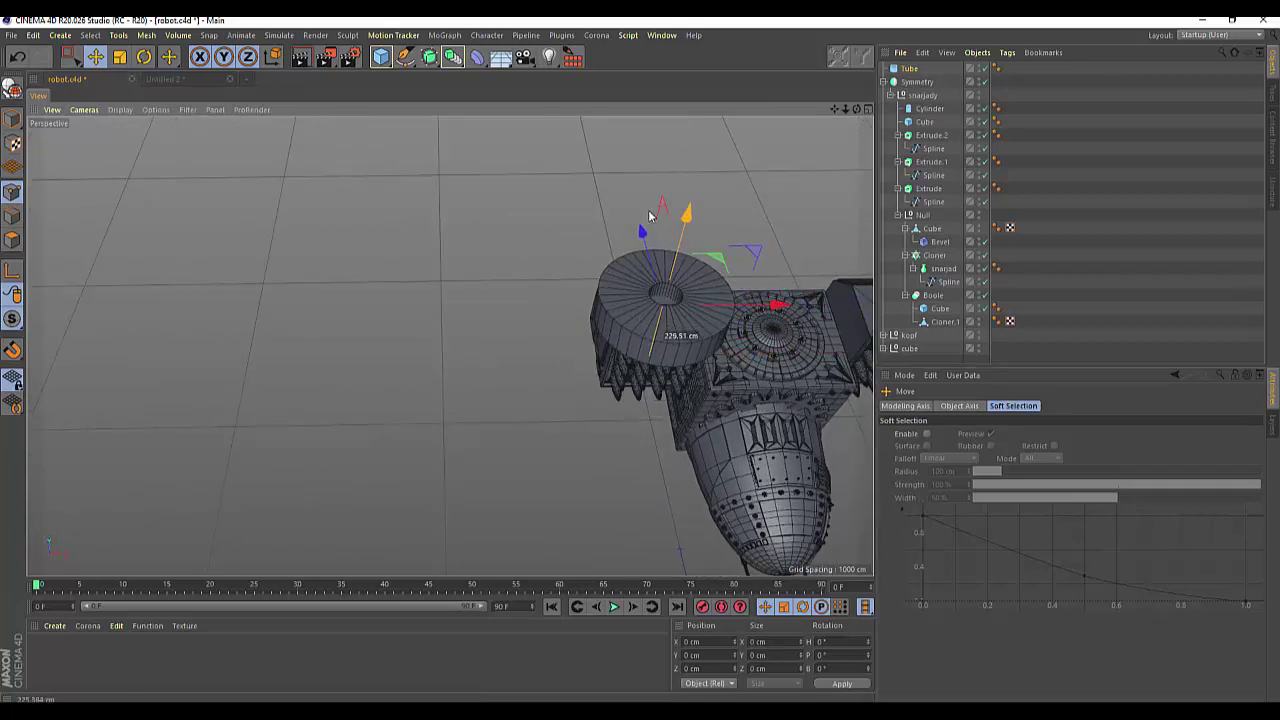
Step: Shrink the tube to a flat ring: inner radius 18 cm, outer radius 29 cm, height 3 cm
{"action": "left_click", "coordinate": [912, 407]}
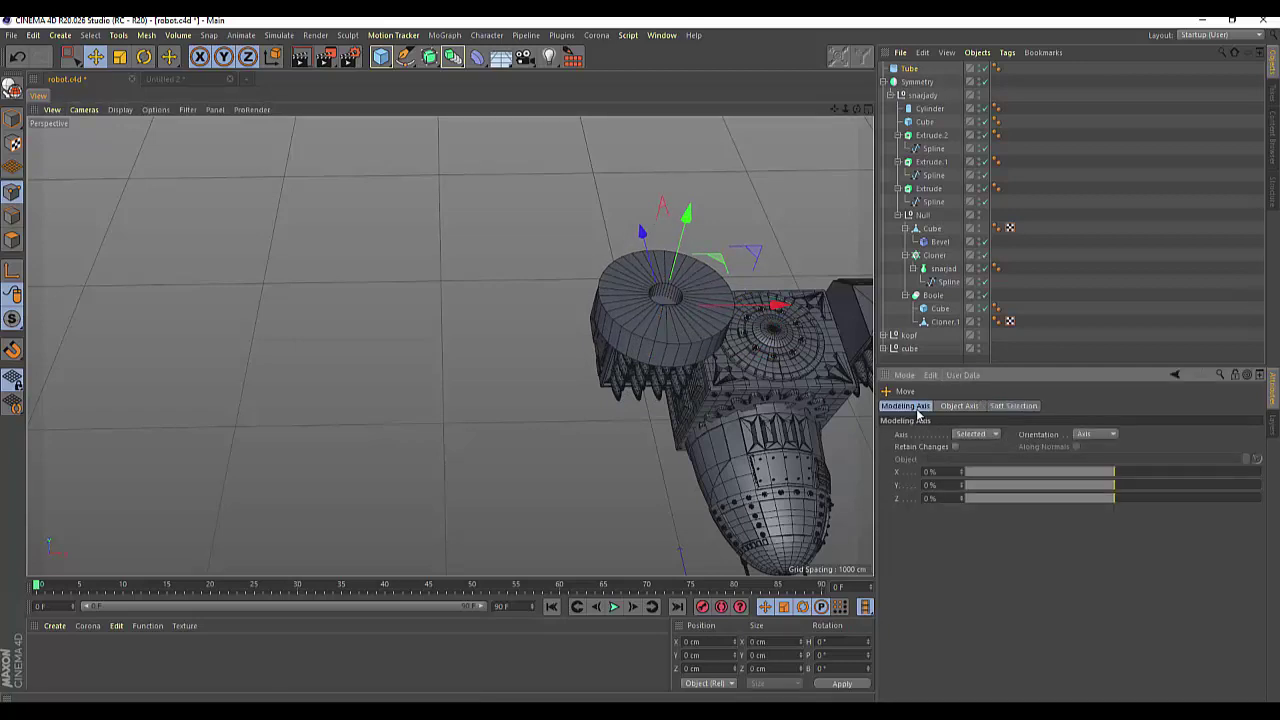
{"action": "left_click", "coordinate": [980, 333]}
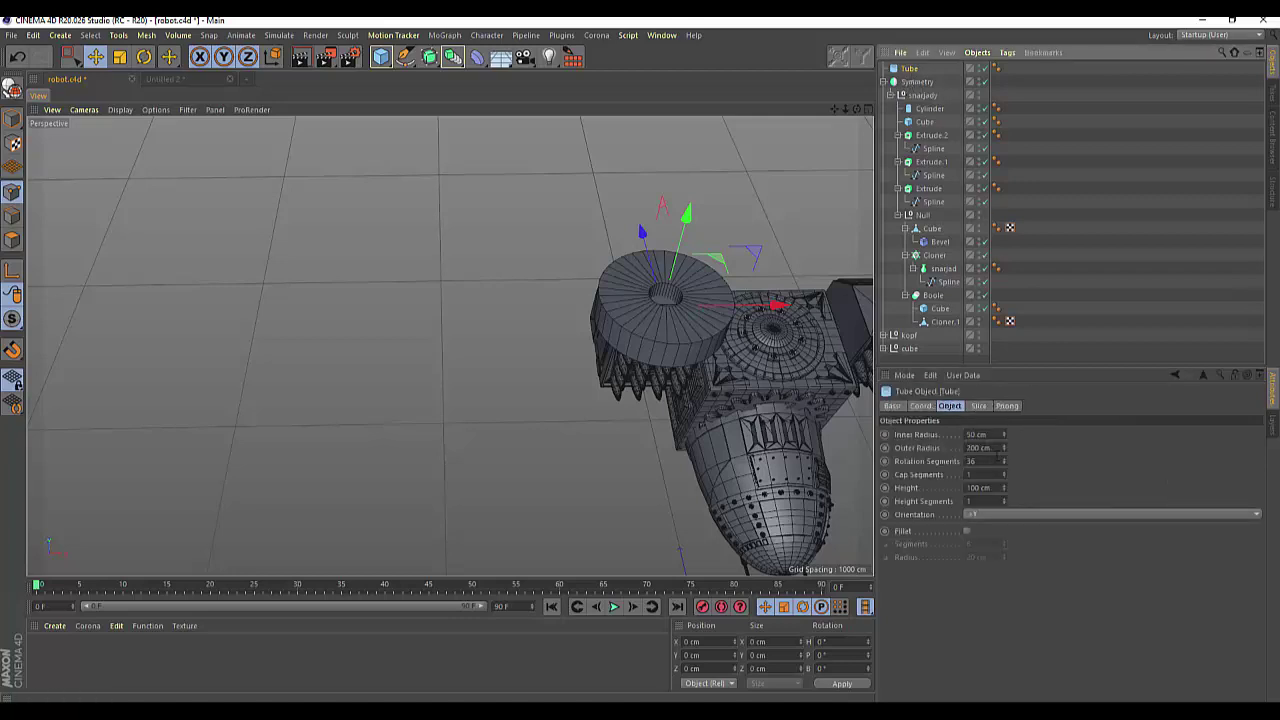
{"action": "left_click_drag", "start_coordinate": [1004, 449], "coordinate": [1006, 530]}
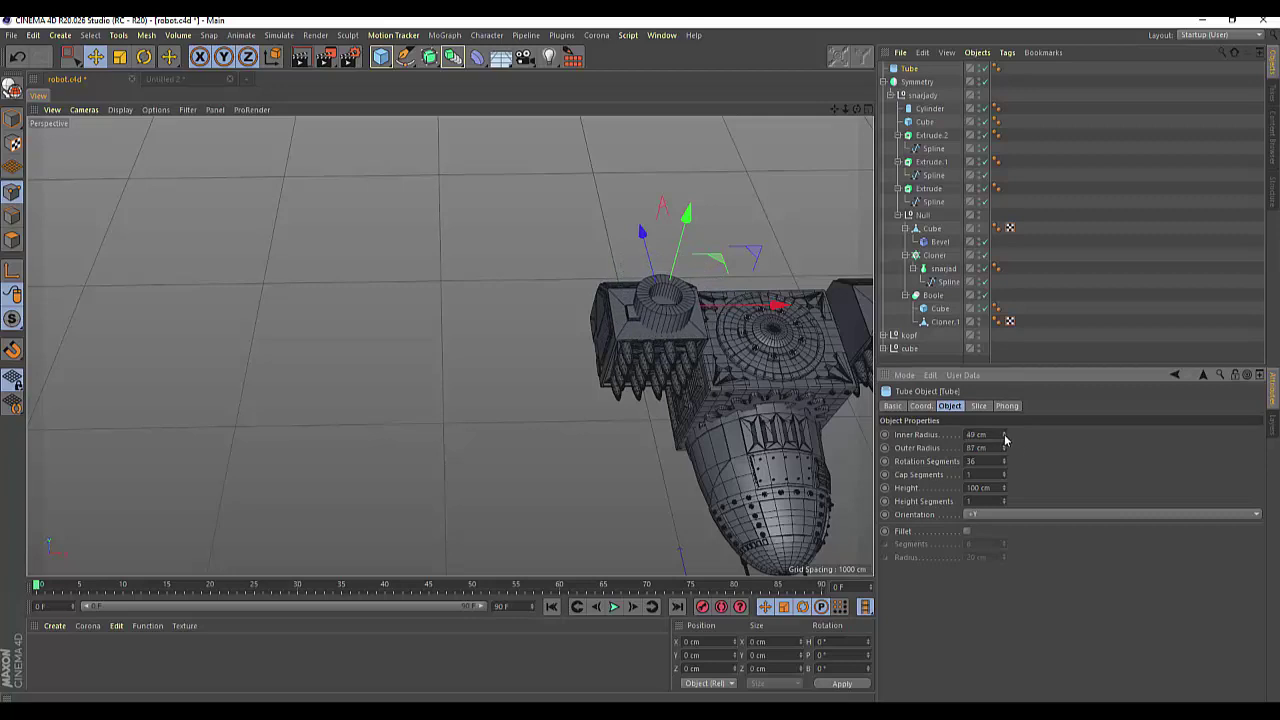
{"action": "left_click_drag", "start_coordinate": [1005, 436], "coordinate": [1004, 480]}
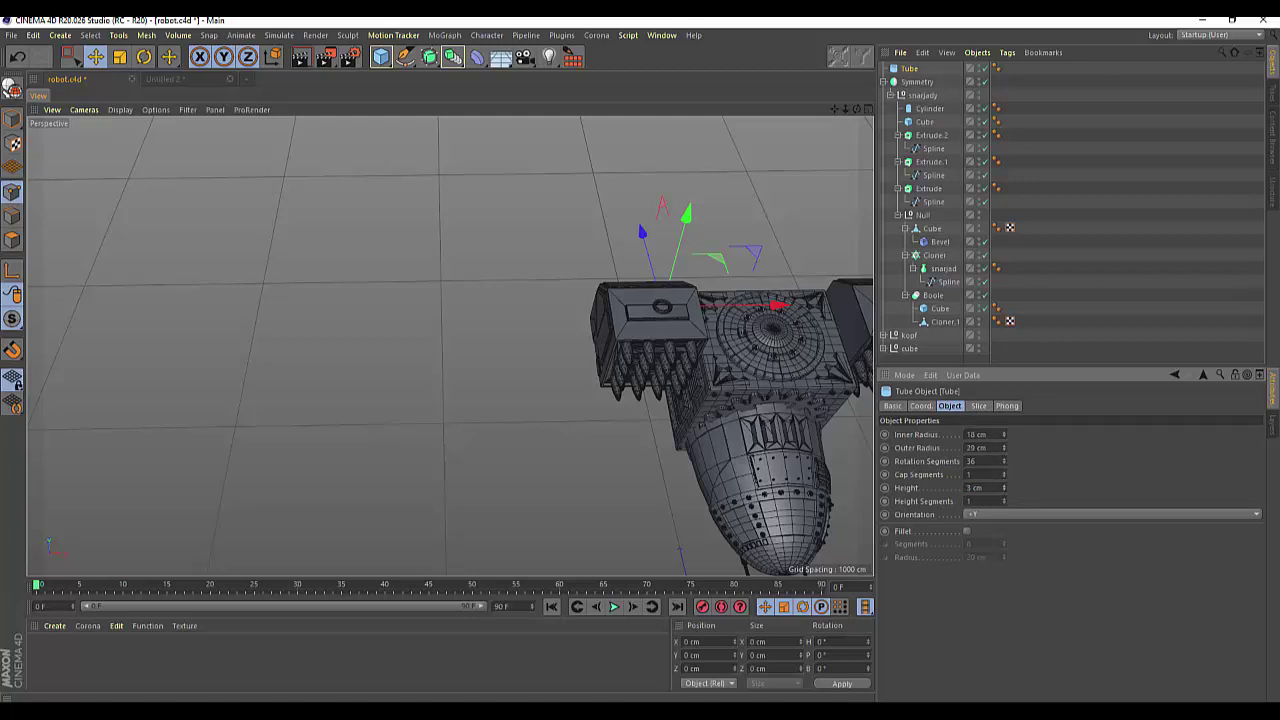
Step: Lower the tube onto the box's top plate and slide it to the right
{"action": "scroll", "coordinate": [671, 302], "scroll_direction": "up", "scroll_amount": 2}
{"action": "scroll", "coordinate": [671, 302], "scroll_direction": "up", "scroll_amount": 2}
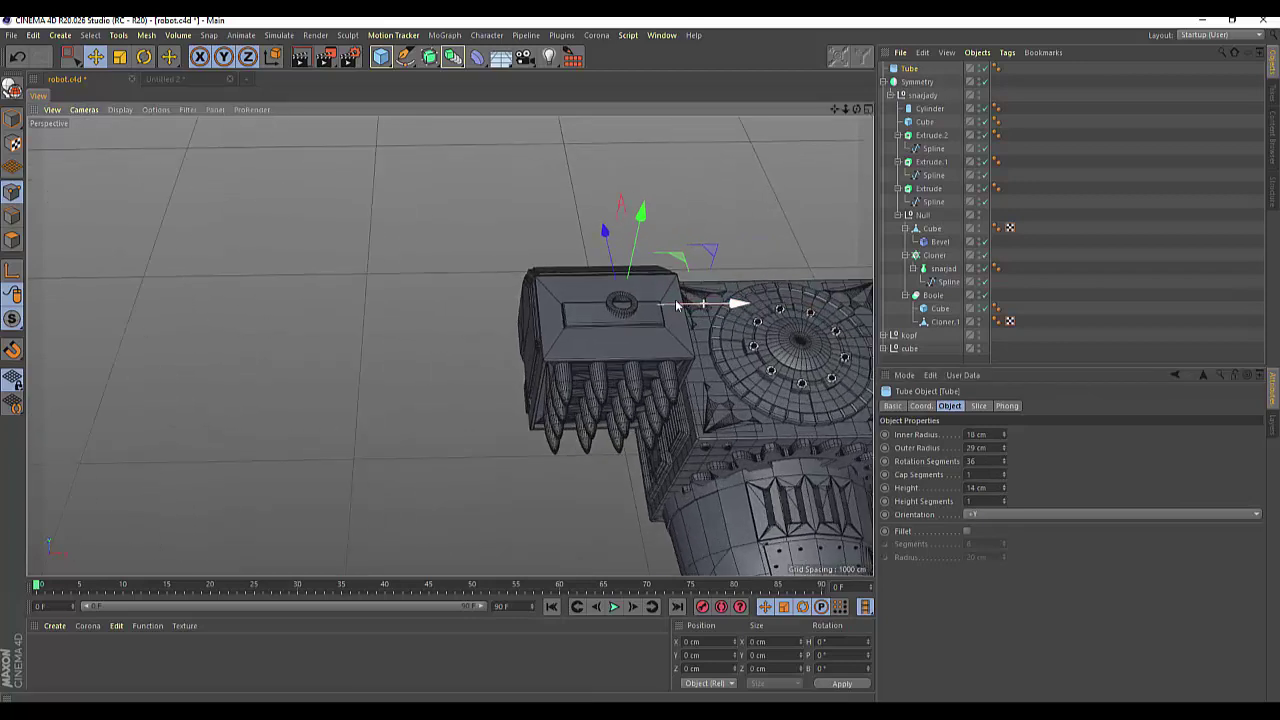
{"action": "scroll", "coordinate": [671, 302], "scroll_direction": "up", "scroll_amount": 3}
{"action": "scroll", "coordinate": [671, 302], "scroll_direction": "up", "scroll_amount": 1}
{"action": "left_click_drag", "start_coordinate": [547, 242], "coordinate": [548, 253]}
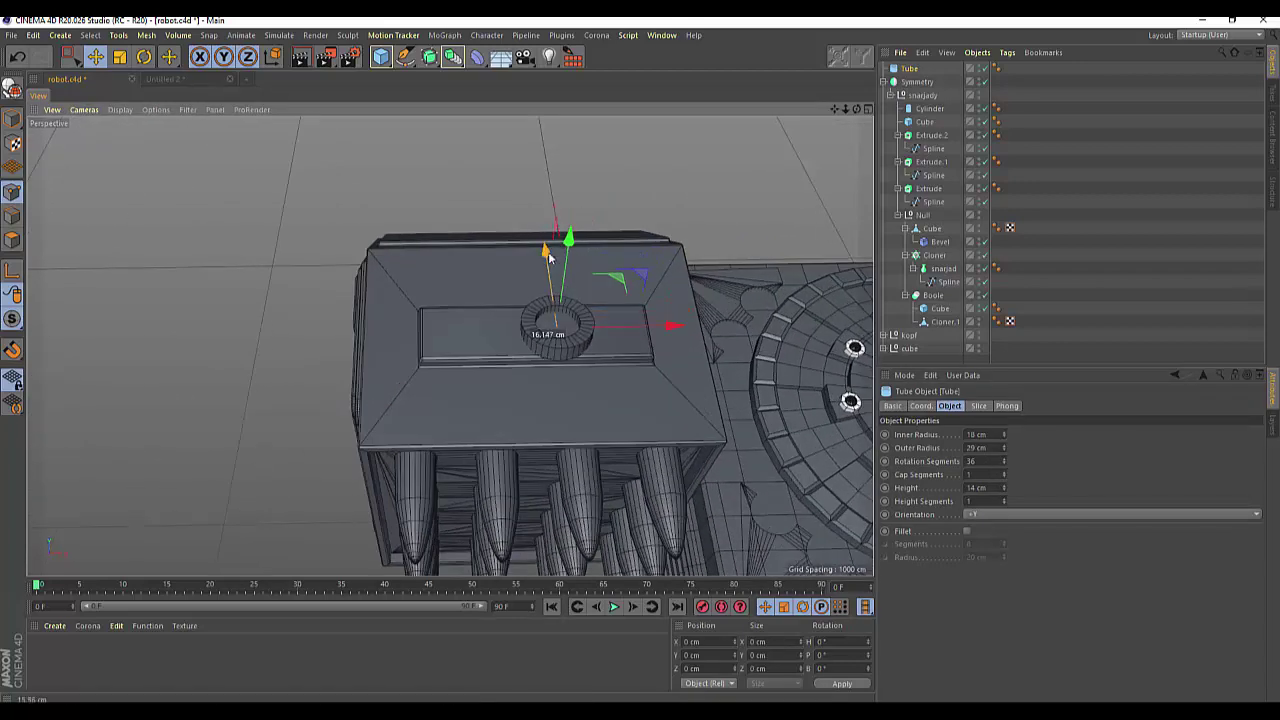
{"action": "left_click_drag", "start_coordinate": [672, 325], "coordinate": [731, 323]}
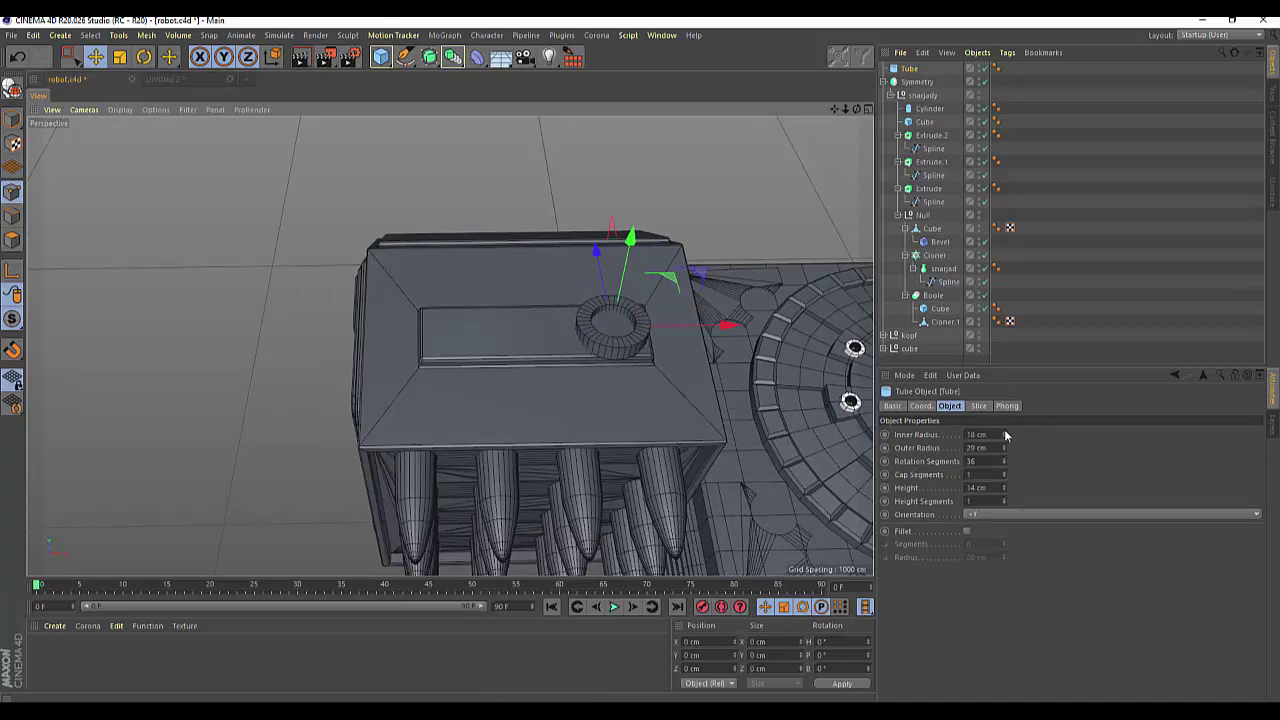
Step: Set the tube's inner radius to 12 cm and outer radius to 22 cm
{"action": "left_click_drag", "start_coordinate": [1004, 437], "coordinate": [1004, 427]}
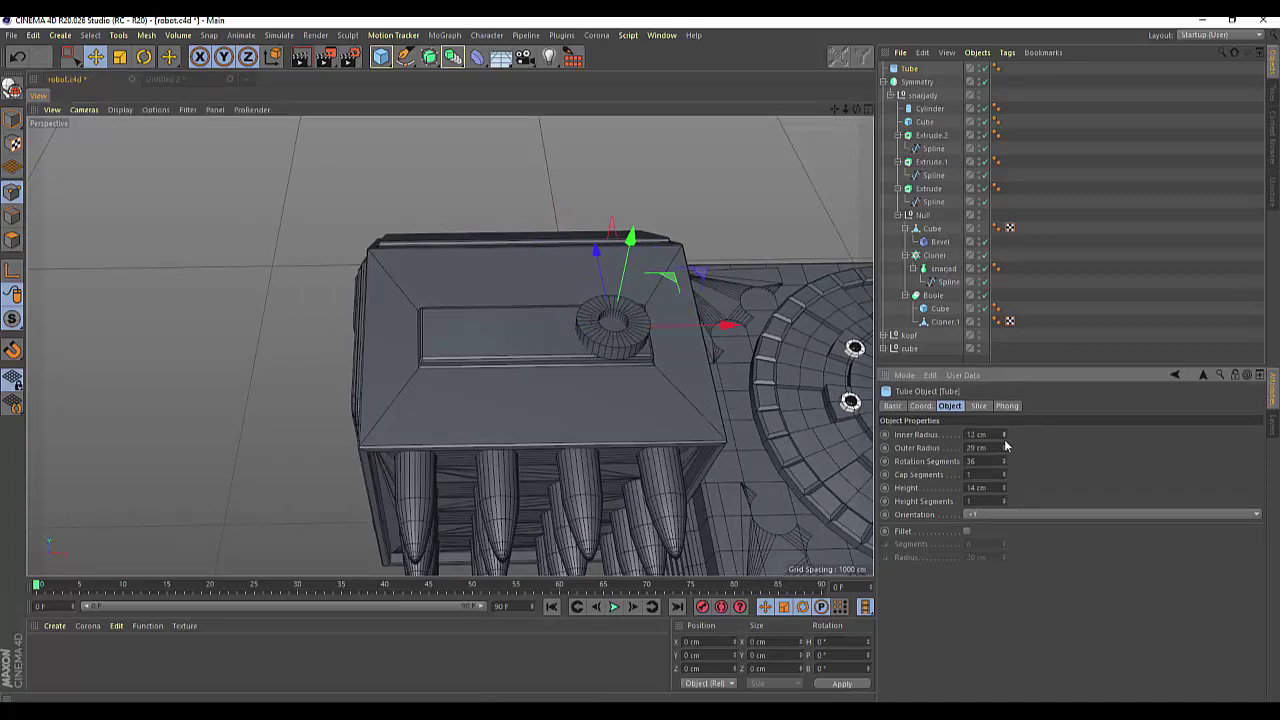
{"action": "left_click_drag", "start_coordinate": [1004, 451], "coordinate": [1004, 470]}
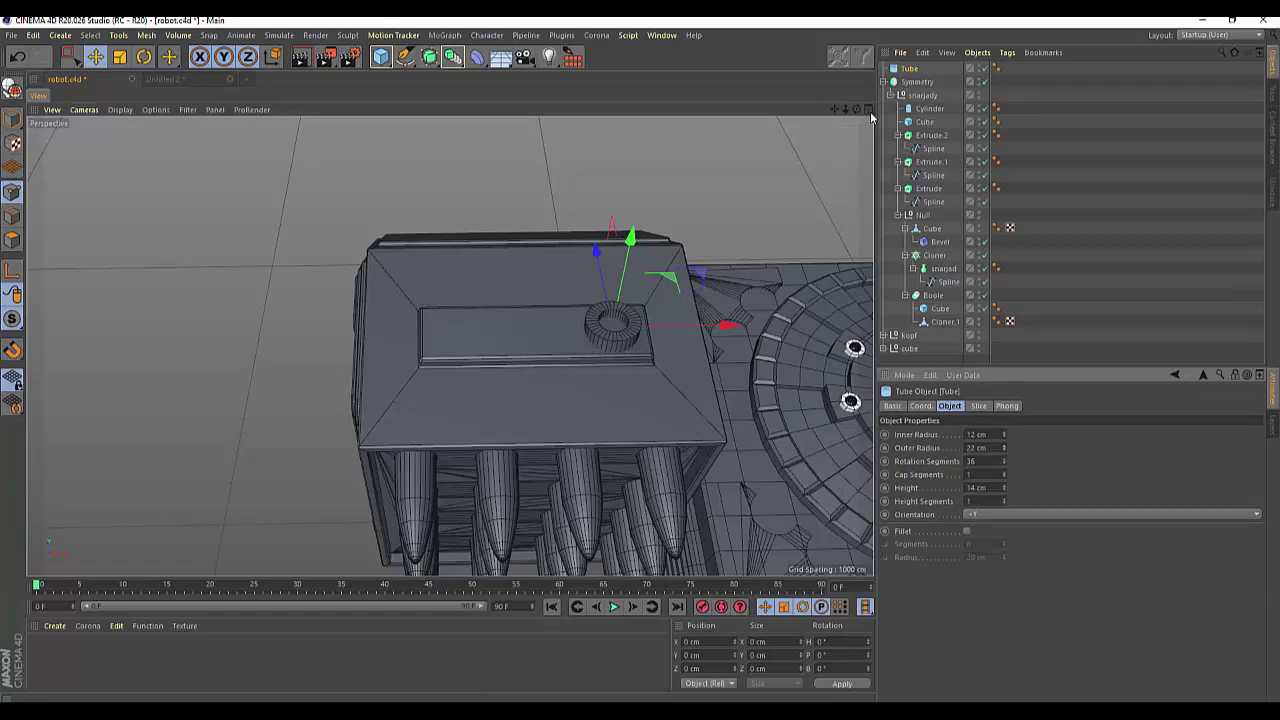
{"action": "left_click_drag", "start_coordinate": [856, 109], "coordinate": [700, 150]}
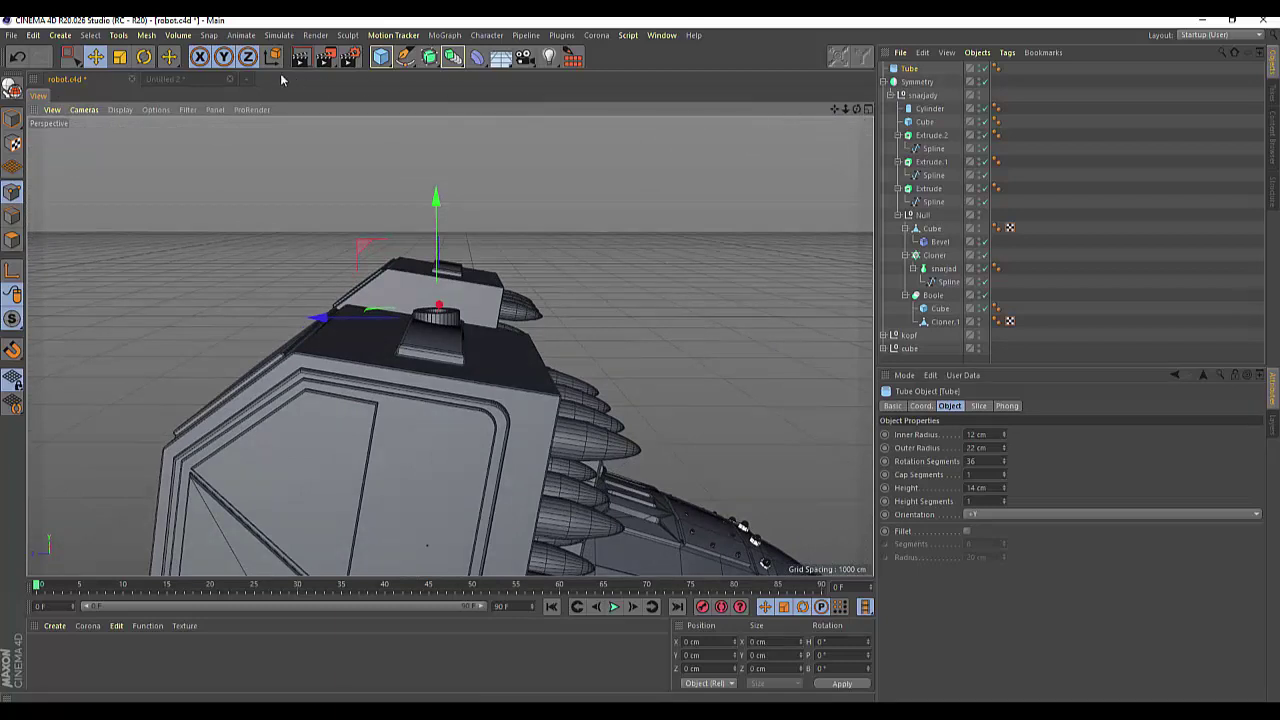
Step: Rotate the tube very slightly, then zoom in closer on it on the box
{"action": "left_click", "coordinate": [144, 57]}
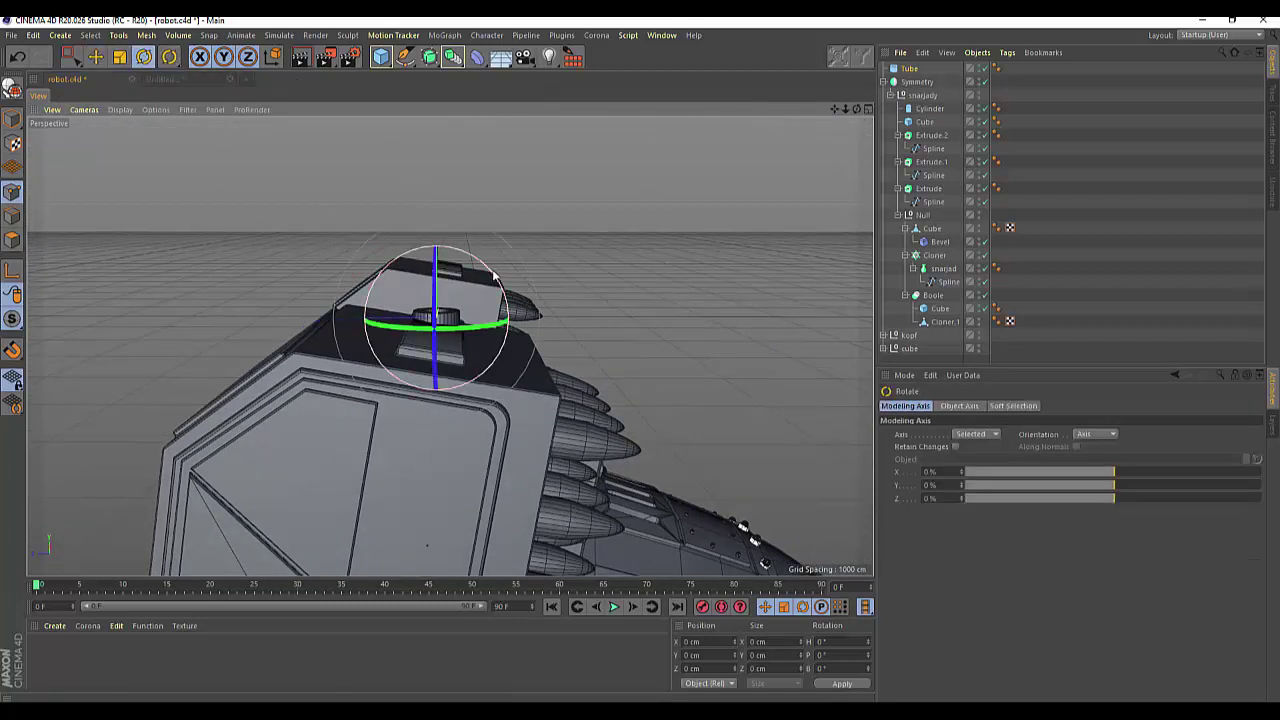
{"action": "left_click_drag", "start_coordinate": [505, 280], "coordinate": [497, 284]}
{"action": "left_click_drag", "start_coordinate": [862, 114], "coordinate": [617, 335]}
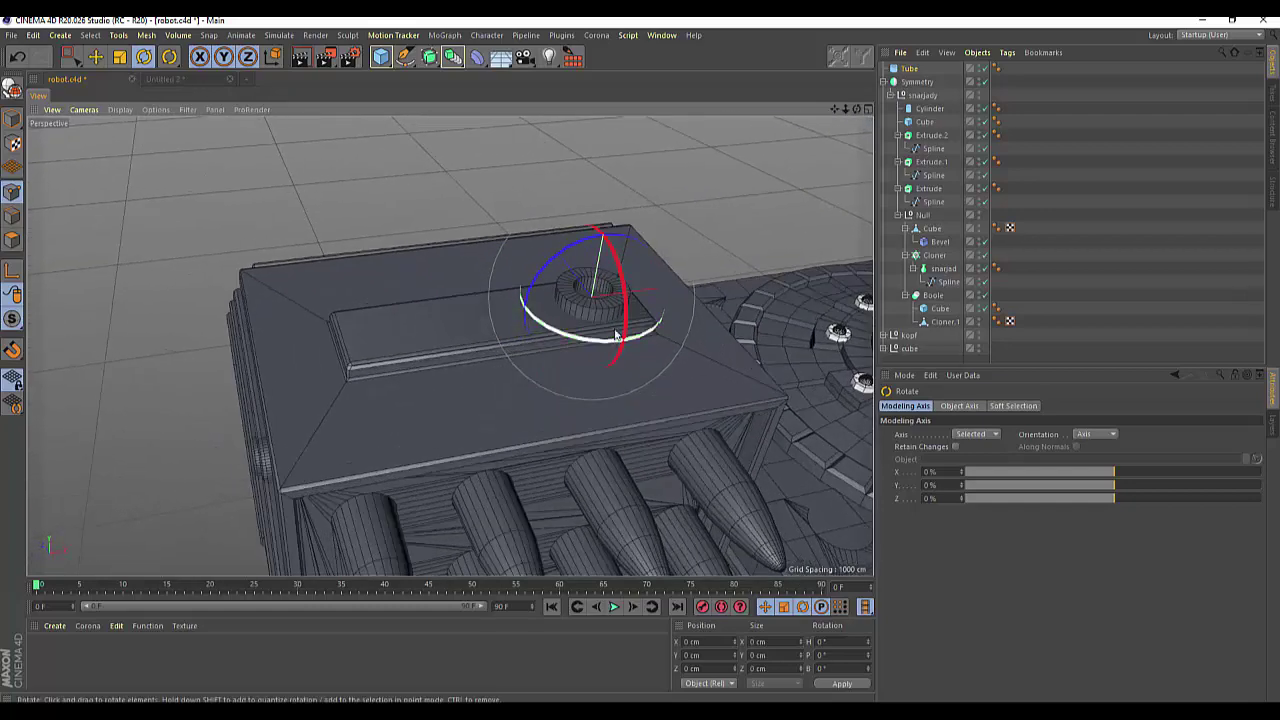
{"action": "scroll", "coordinate": [617, 335], "scroll_direction": "up", "scroll_amount": 2}
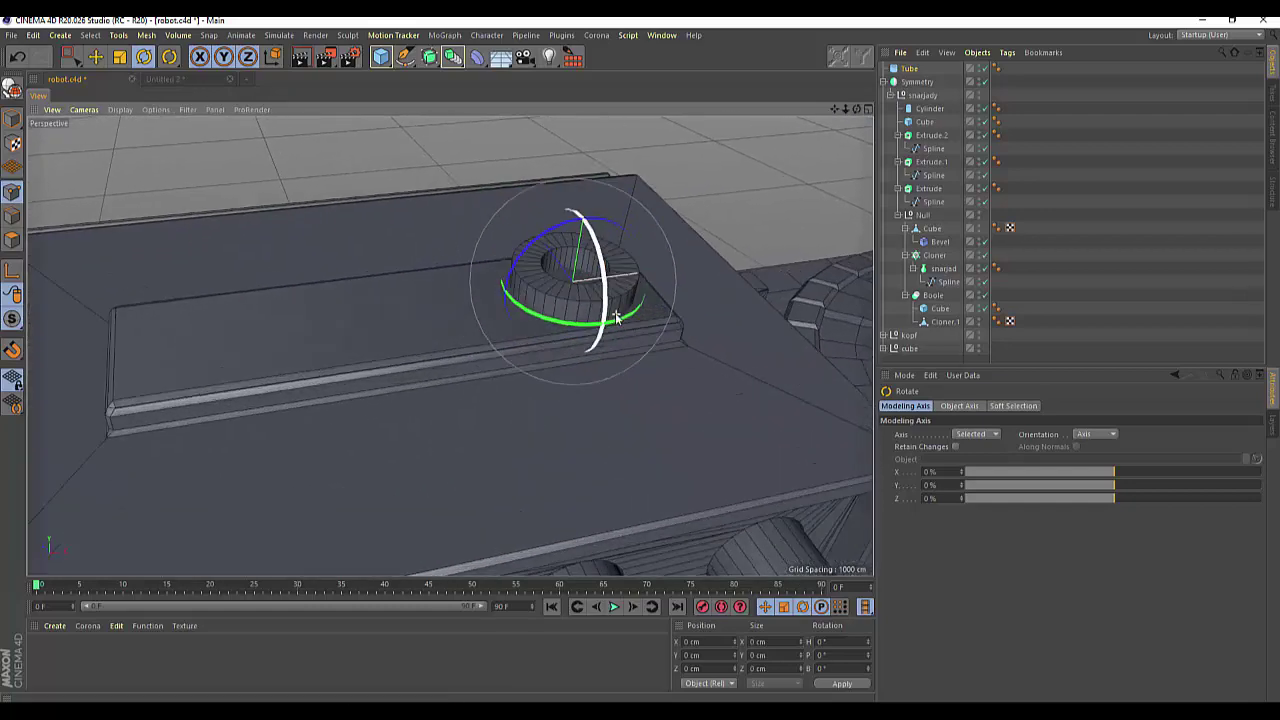
{"action": "scroll", "coordinate": [650, 330], "scroll_direction": "up", "scroll_amount": 1}
{"action": "scroll", "coordinate": [700, 320], "scroll_direction": "up", "scroll_amount": 1}
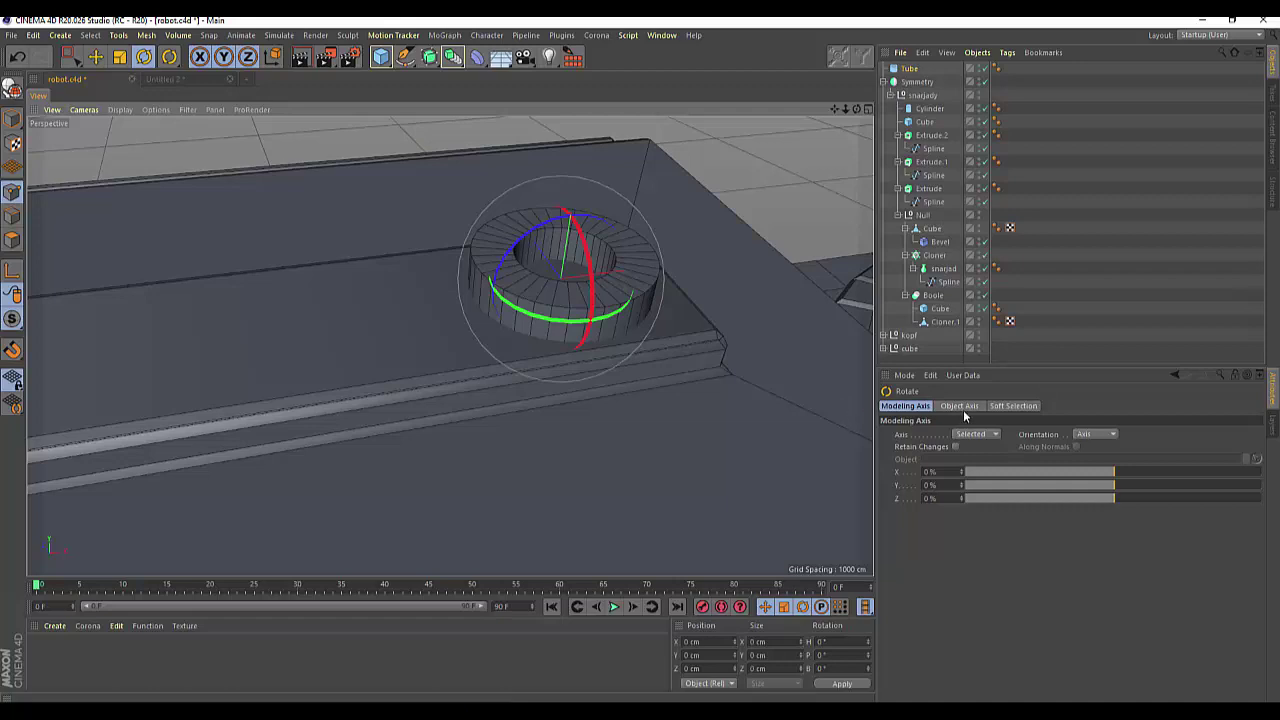
Step: Check the tube's slice settings and add a height segment to it
{"action": "left_click", "coordinate": [909, 69]}
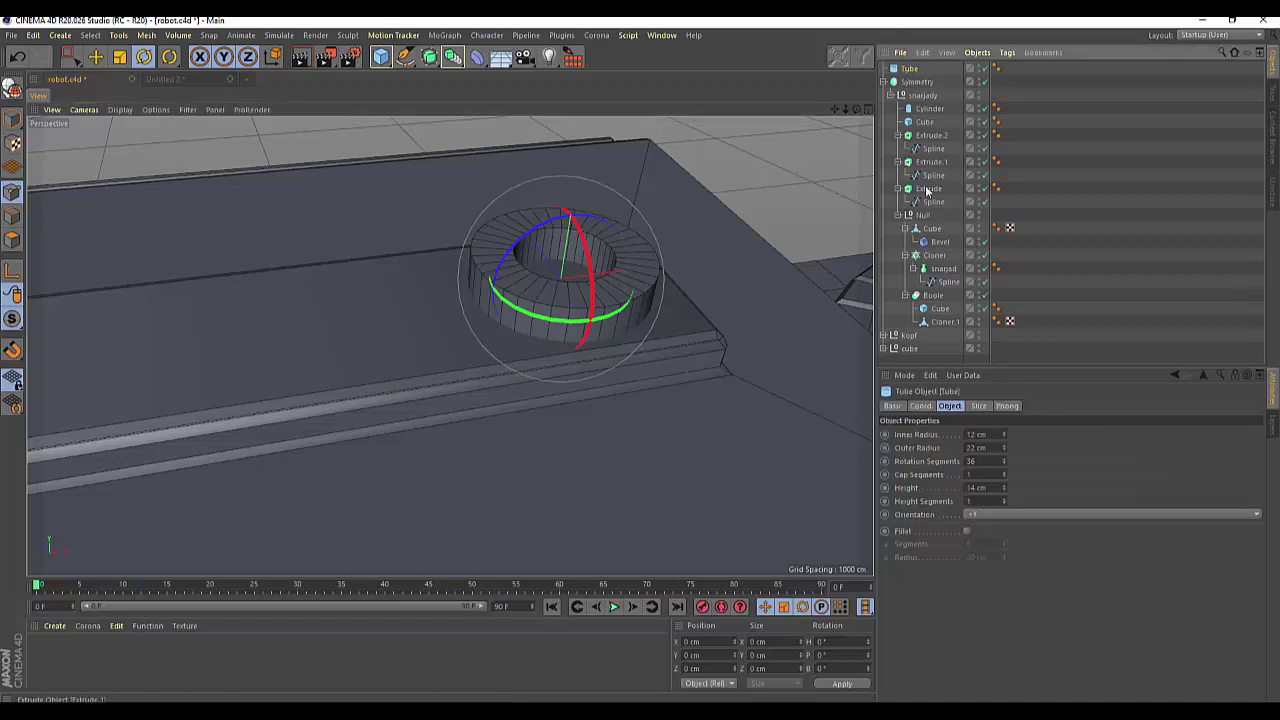
{"action": "left_click", "coordinate": [979, 406]}
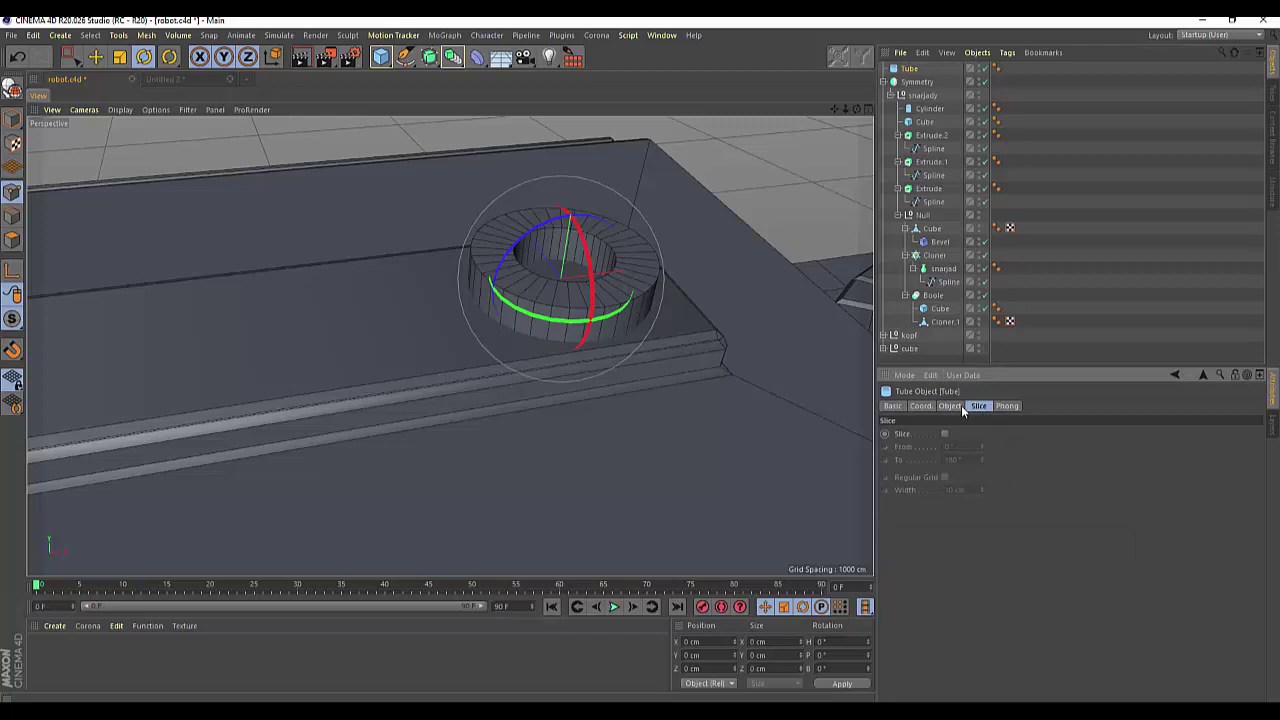
{"action": "left_click", "coordinate": [953, 407]}
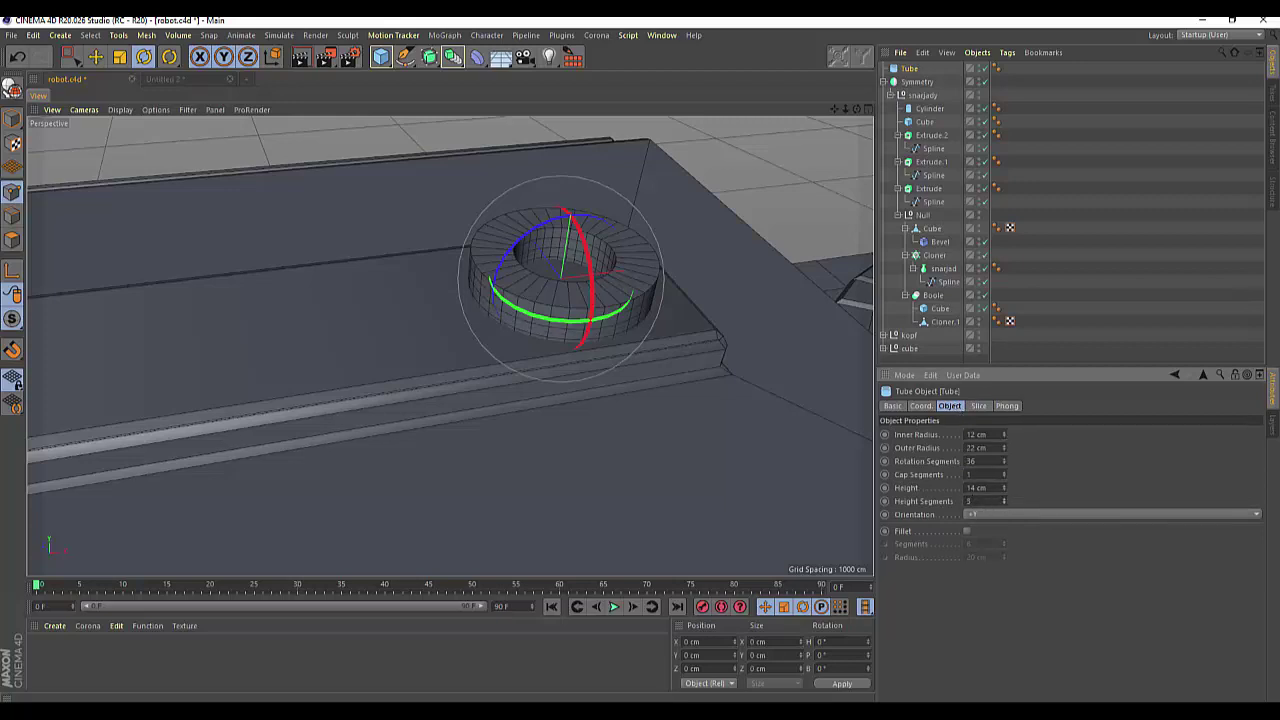
{"action": "left_click", "coordinate": [1006, 499]}
Step: Enable Fillet on the tube with a 2 cm radius and 2 fillet segments
{"action": "left_click", "coordinate": [966, 531]}
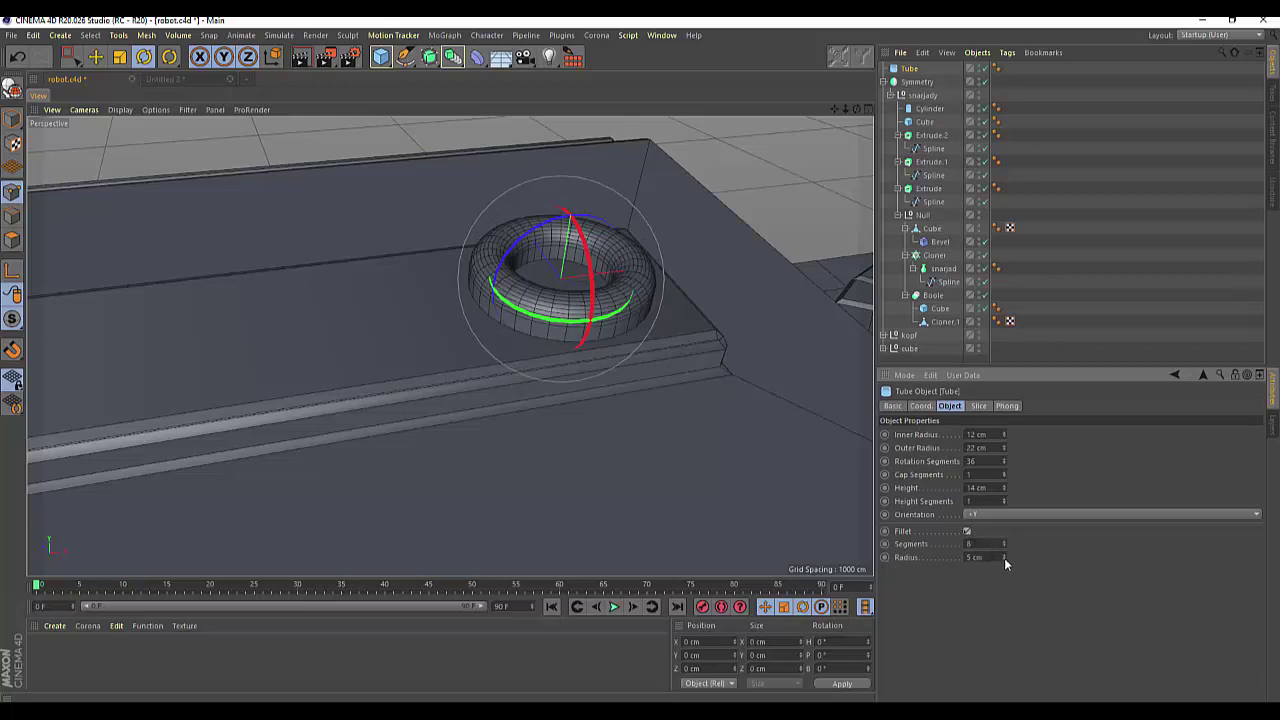
{"action": "mouse_move", "coordinate": [1004, 557]}
{"action": "left_mouse_down"}
{"action": "mouse_move", "coordinate": [1004, 575]}
{"action": "mouse_move", "coordinate": [1004, 551]}
{"action": "left_mouse_up"}
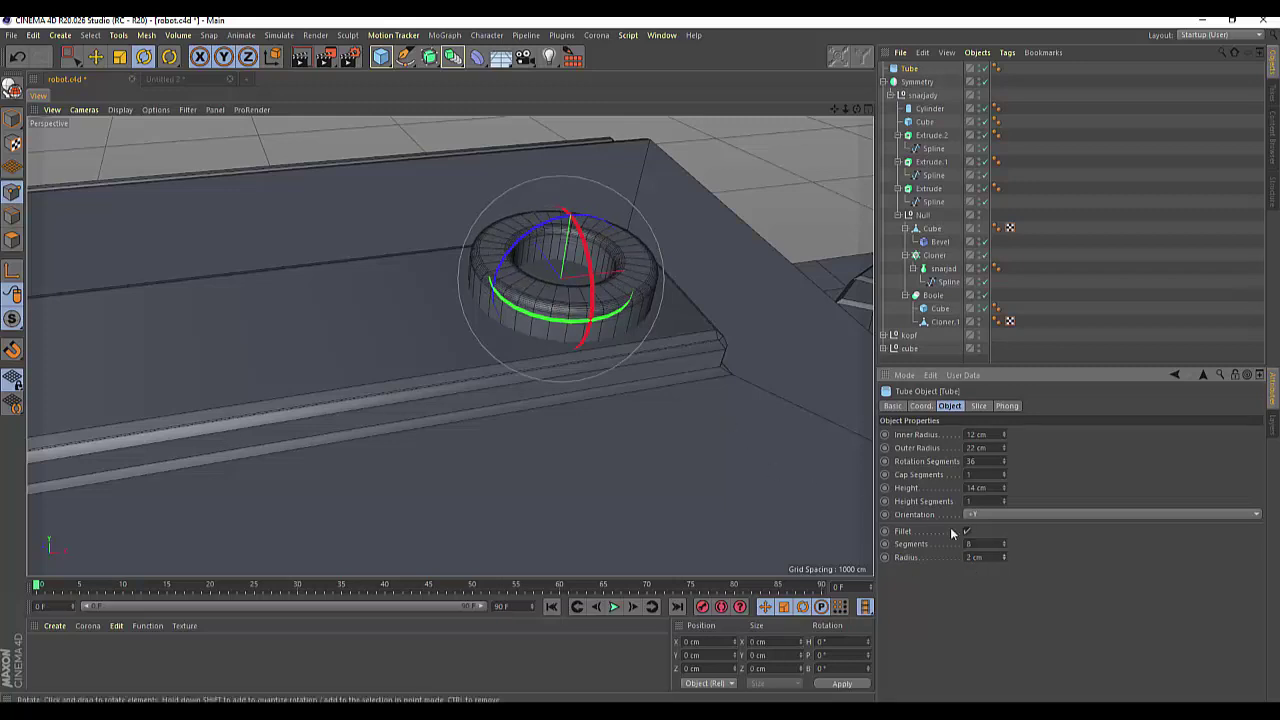
{"action": "left_click_drag", "start_coordinate": [1004, 545], "coordinate": [1005, 556]}
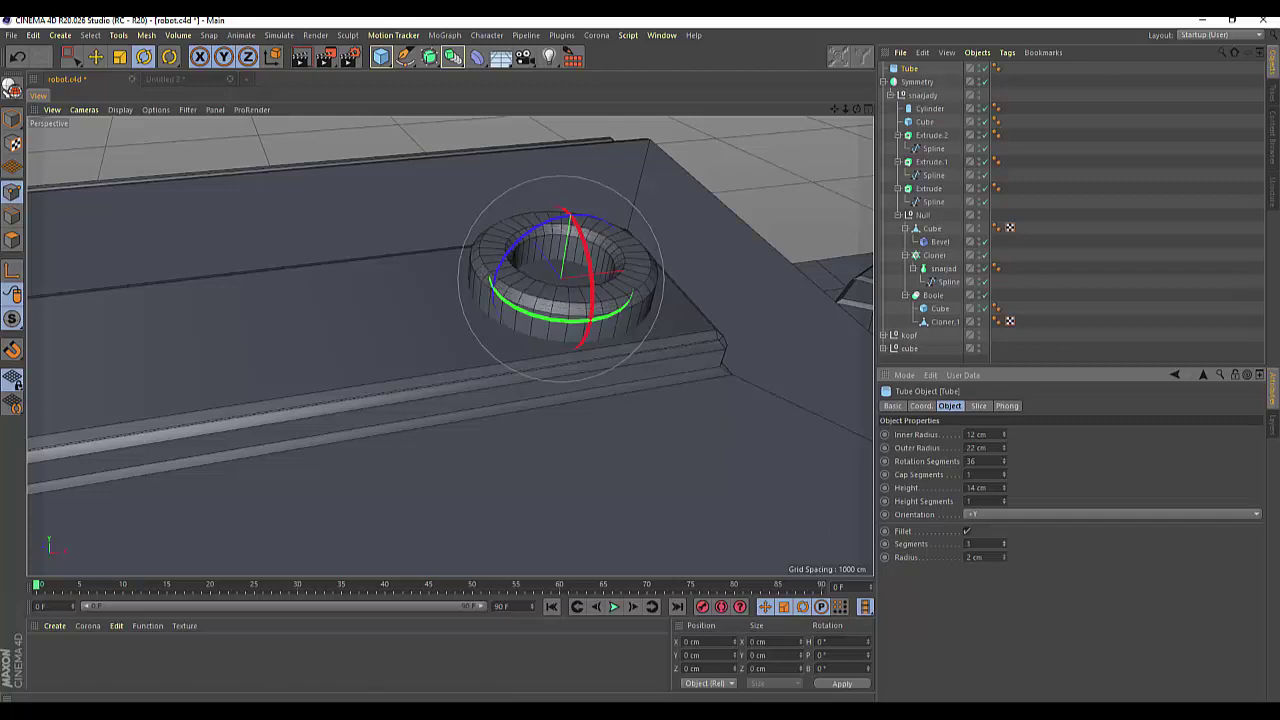
{"action": "left_click", "coordinate": [1004, 543]}
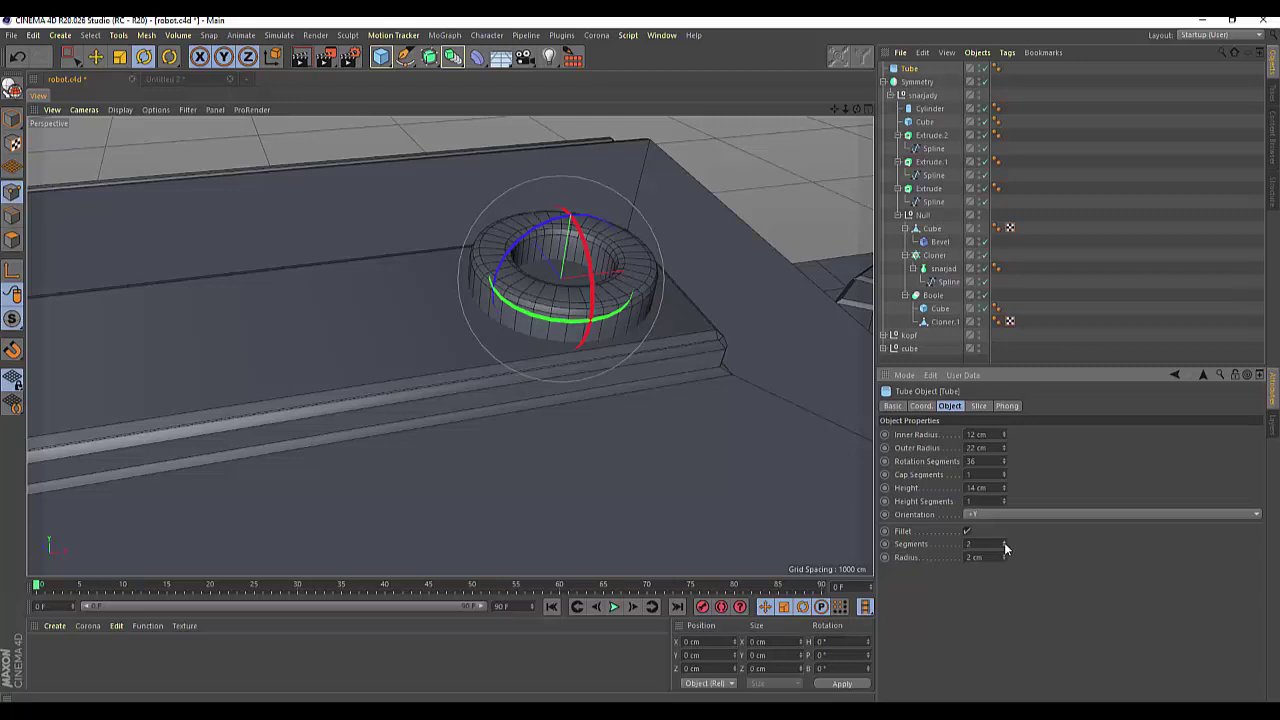
{"action": "left_click_drag", "start_coordinate": [708, 436], "coordinate": [703, 447], "text": "alt"}
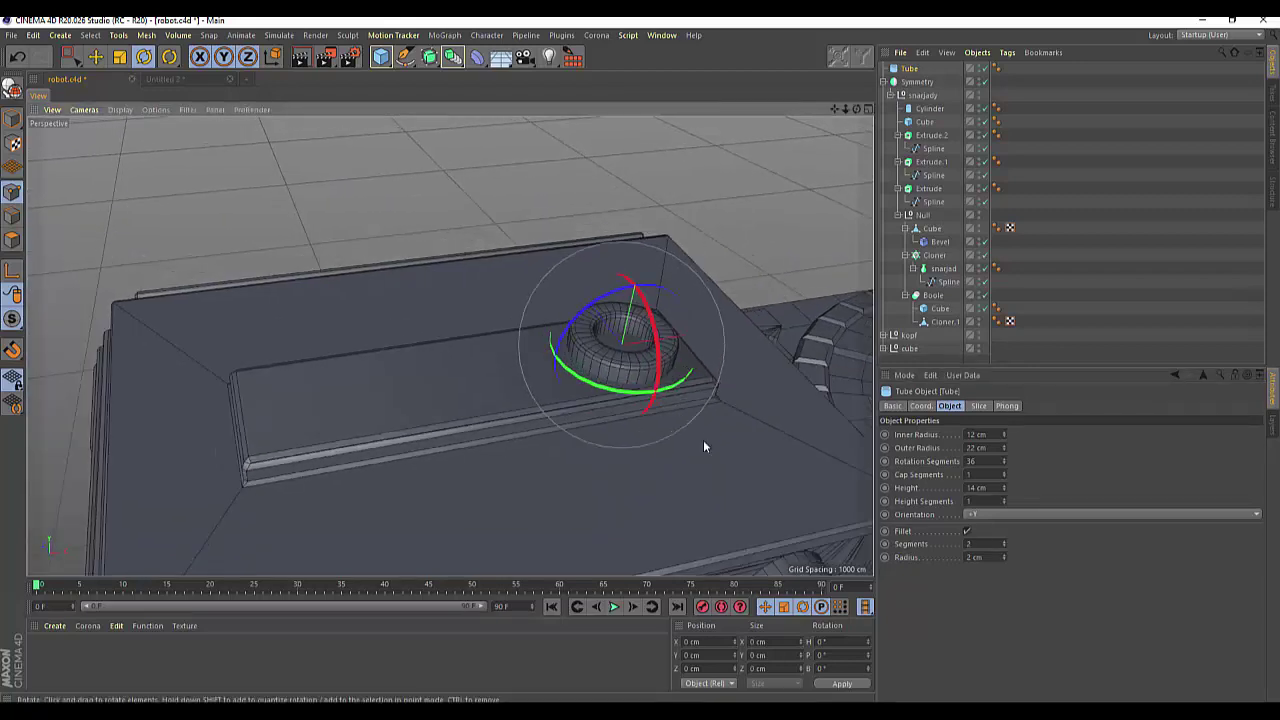
Step: Switch to the four-view layout and maximize the Top view
{"action": "left_click", "coordinate": [867, 112]}
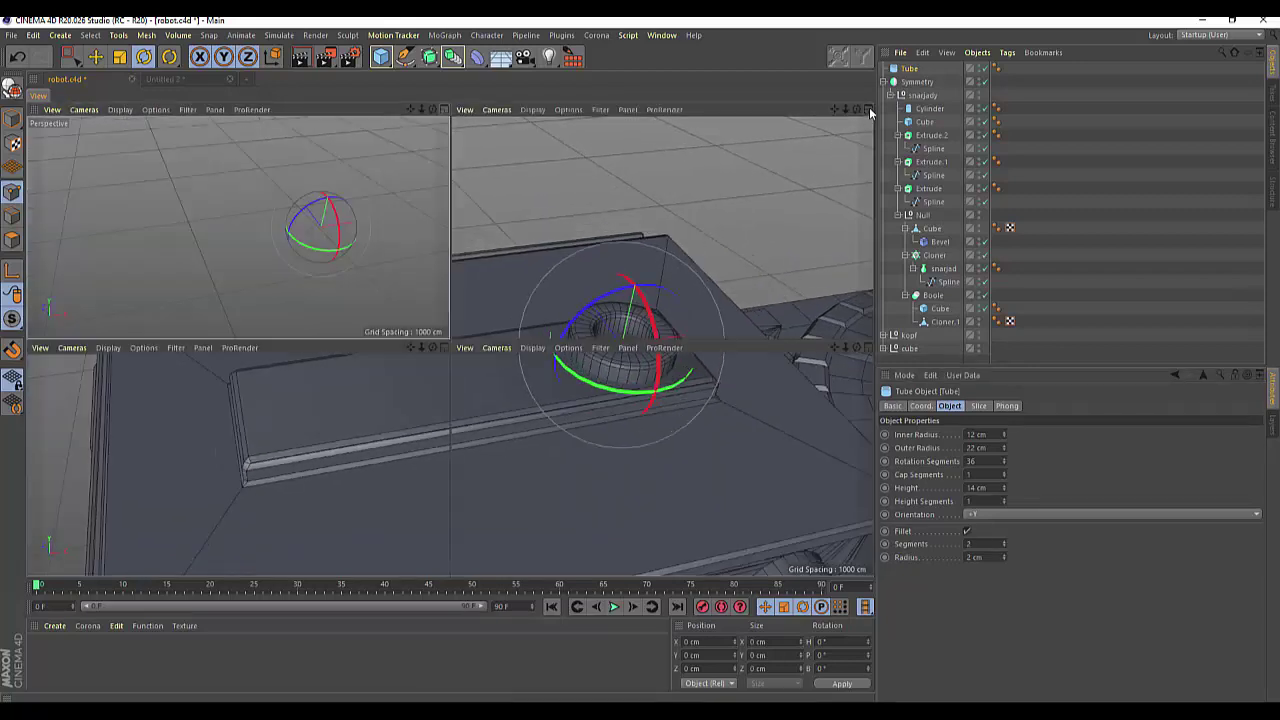
{"action": "scroll", "coordinate": [520, 256], "scroll_direction": "up", "scroll_amount": 2}
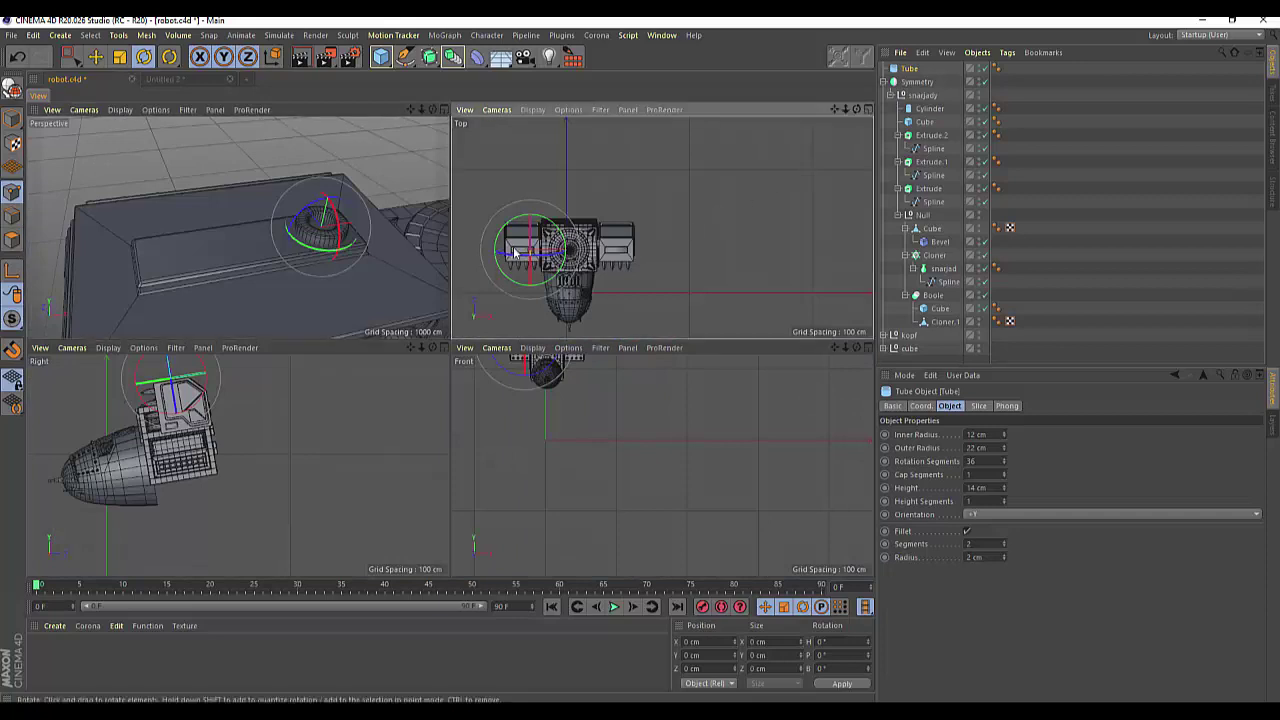
{"action": "scroll", "coordinate": [575, 255], "scroll_direction": "up", "scroll_amount": 4}
{"action": "scroll", "coordinate": [629, 254], "scroll_direction": "up", "scroll_amount": 3}
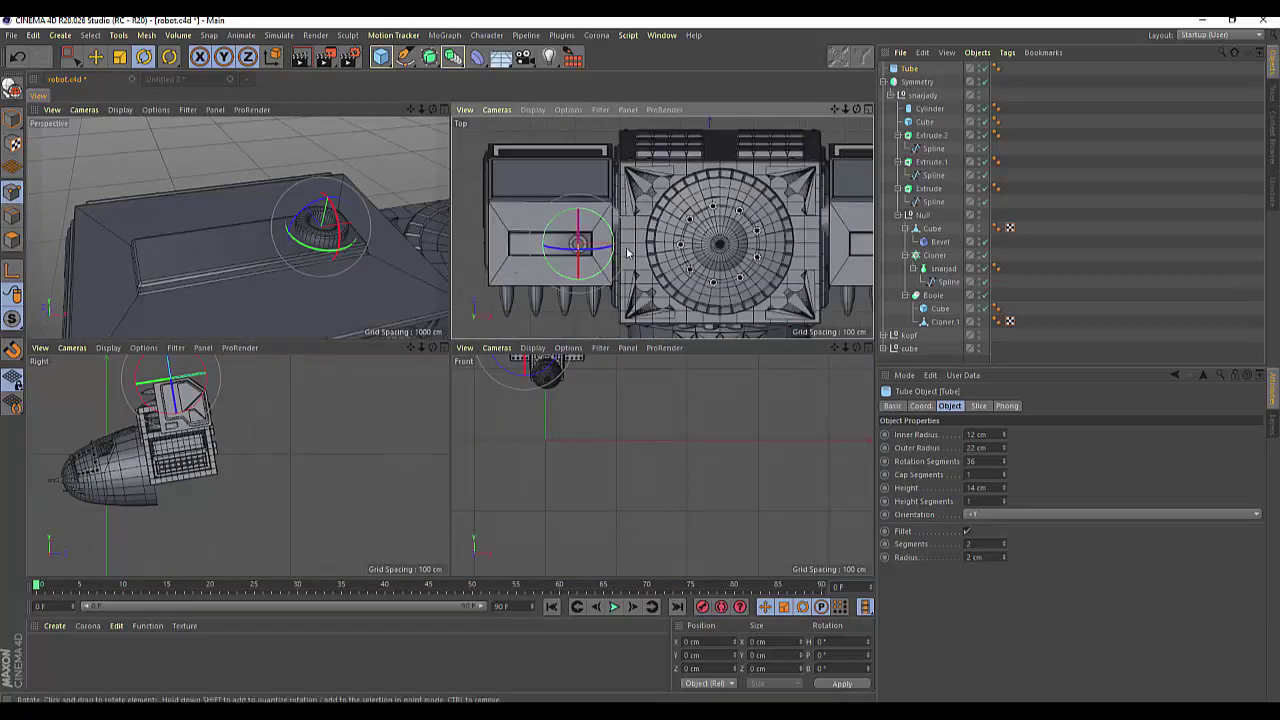
{"action": "left_click", "coordinate": [867, 110]}
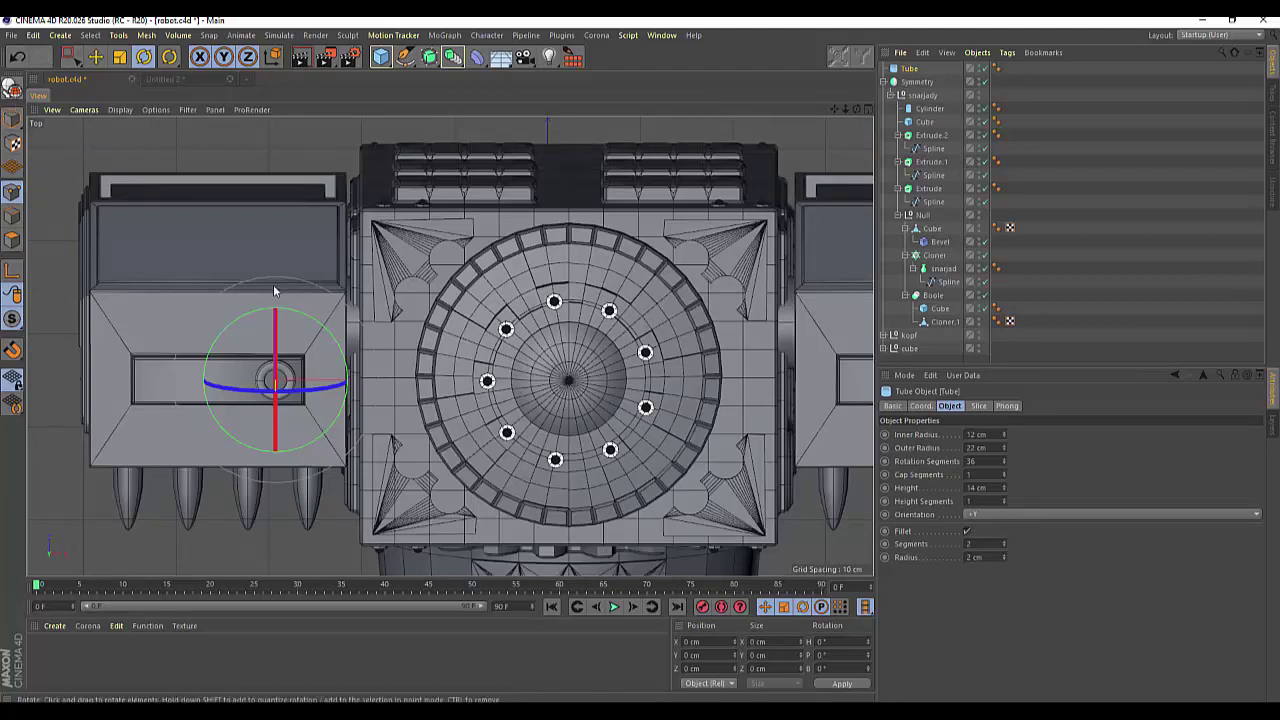
Step: Nudge the tube slightly along Y to centre it in the box's top strip
{"action": "left_click", "coordinate": [95, 57]}
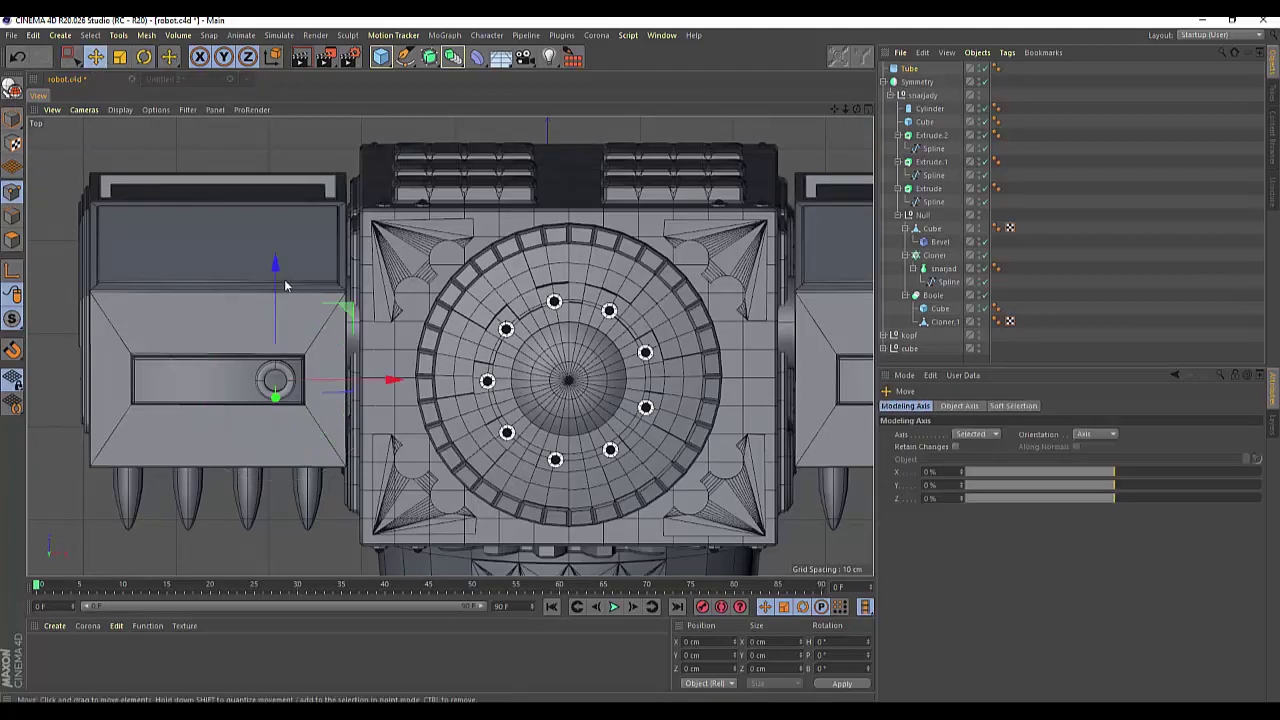
{"action": "left_click_drag", "start_coordinate": [275, 265], "coordinate": [273, 276]}
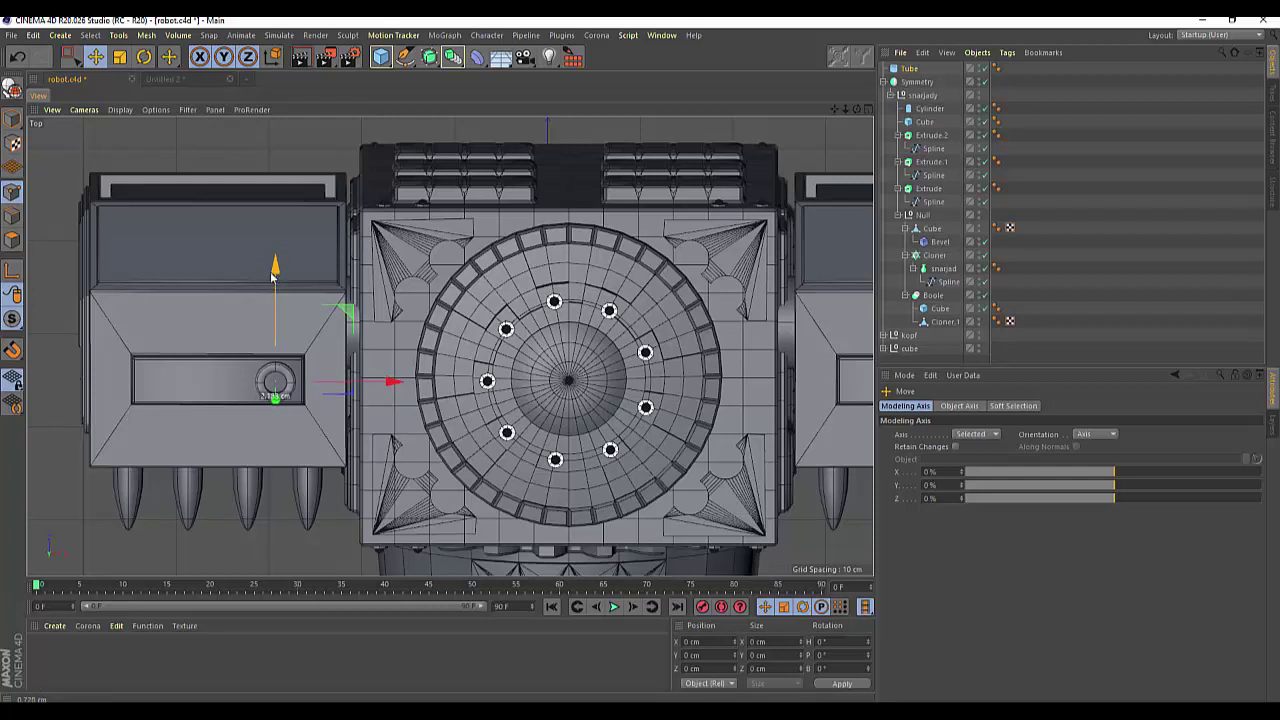
{"action": "left_click_drag", "start_coordinate": [272, 276], "coordinate": [274, 271]}
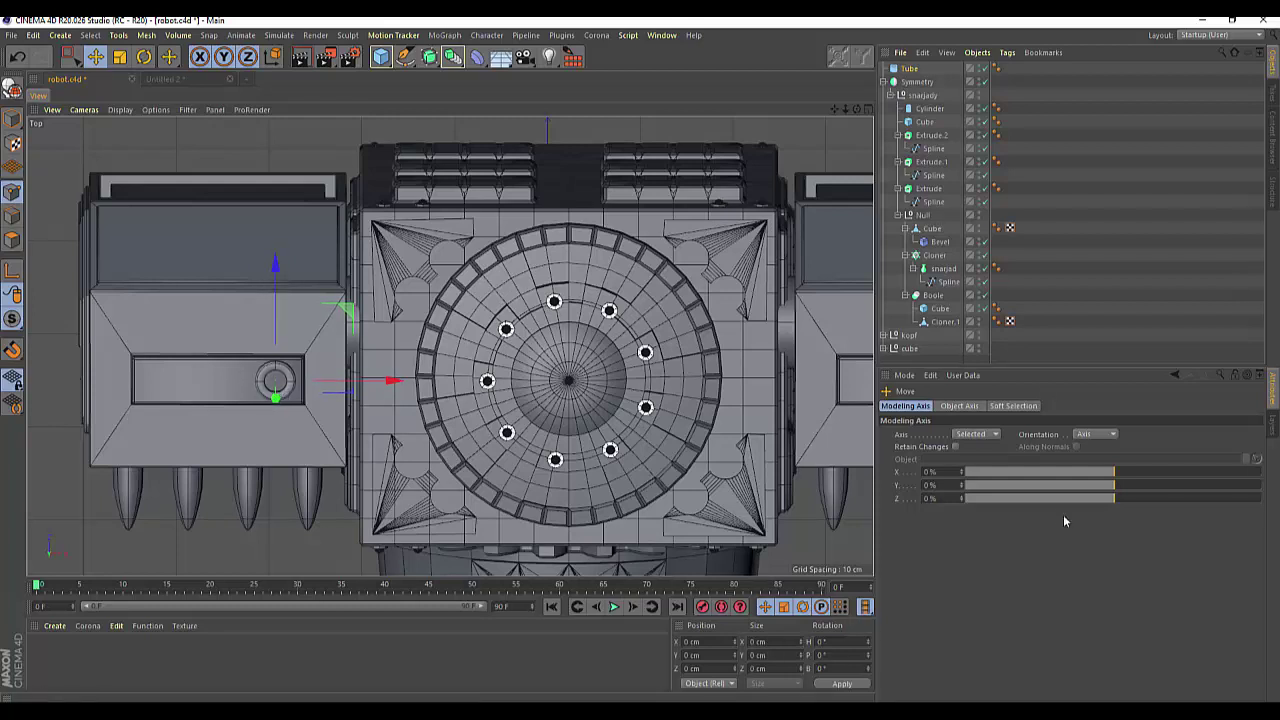
Step: Add a MoGraph Cloner and put the Tube inside it
{"action": "left_click", "coordinate": [446, 35]}
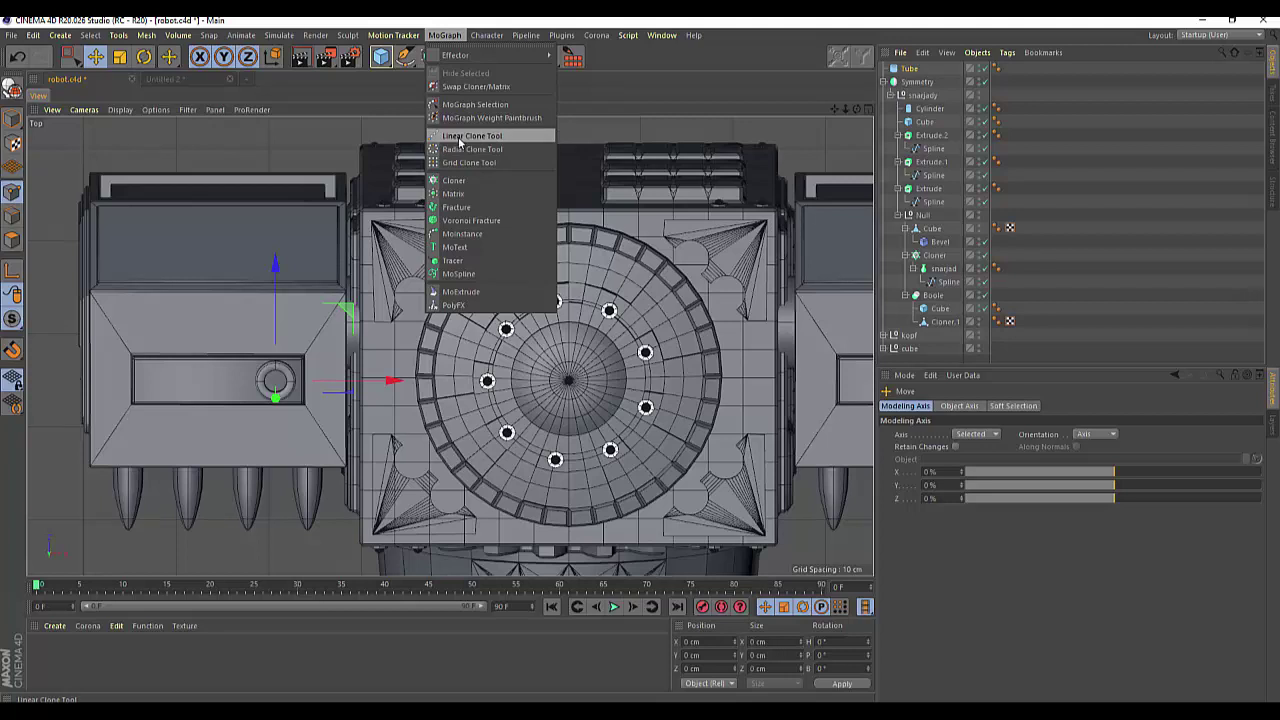
{"action": "left_click", "coordinate": [465, 182]}
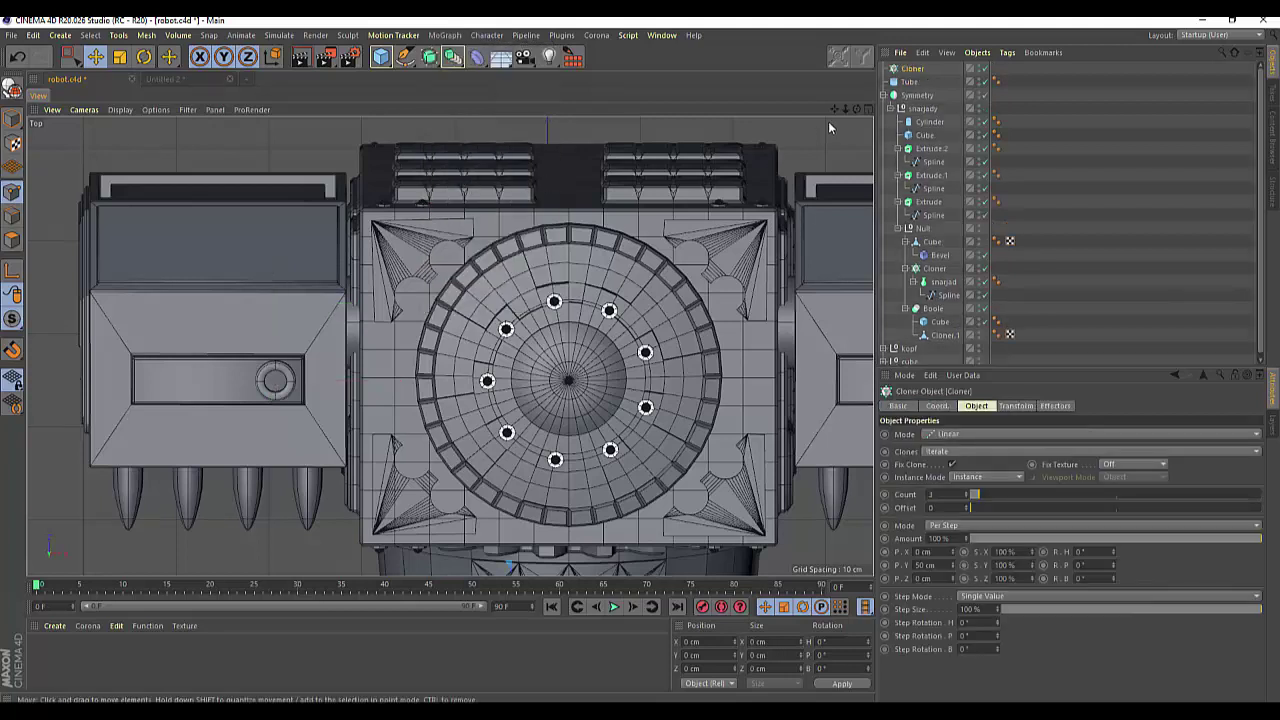
{"action": "left_click_drag", "start_coordinate": [910, 82], "coordinate": [912, 68]}
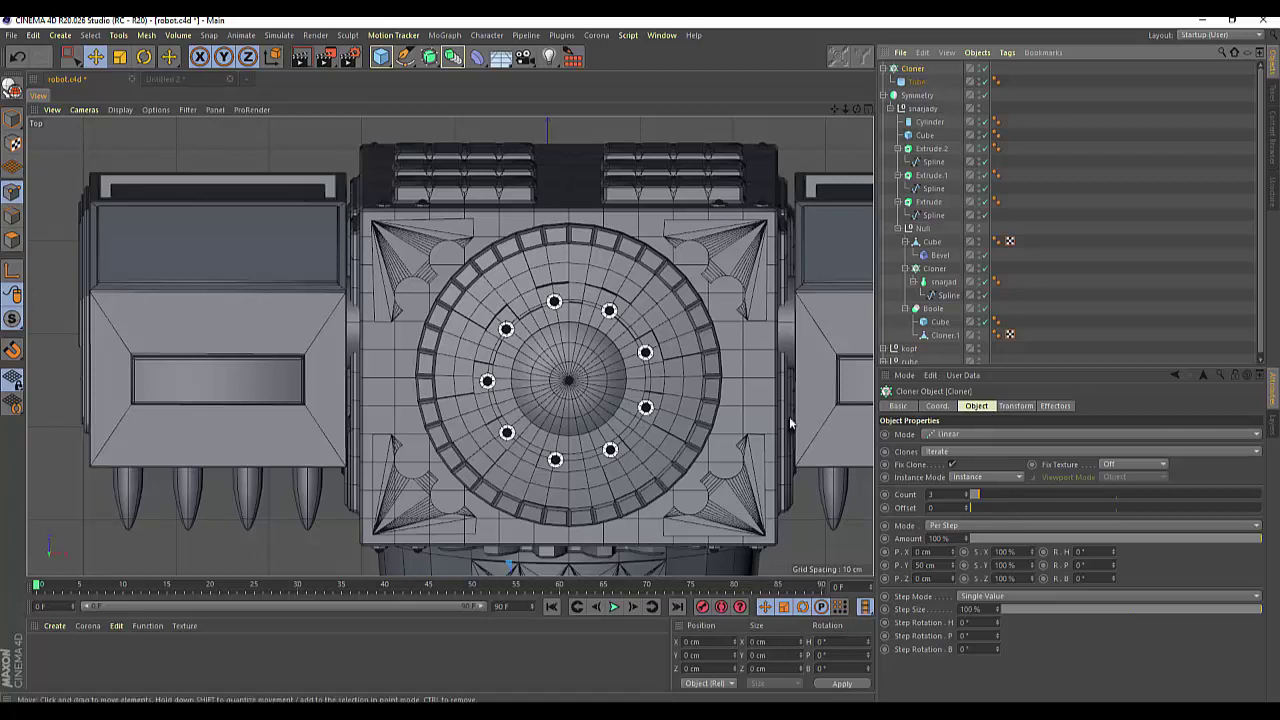
Step: Space the clones 50 cm apart along X with 0 vertical offset, then raise the row
{"action": "scroll", "coordinate": [708, 312], "scroll_direction": "down", "scroll_amount": 2}
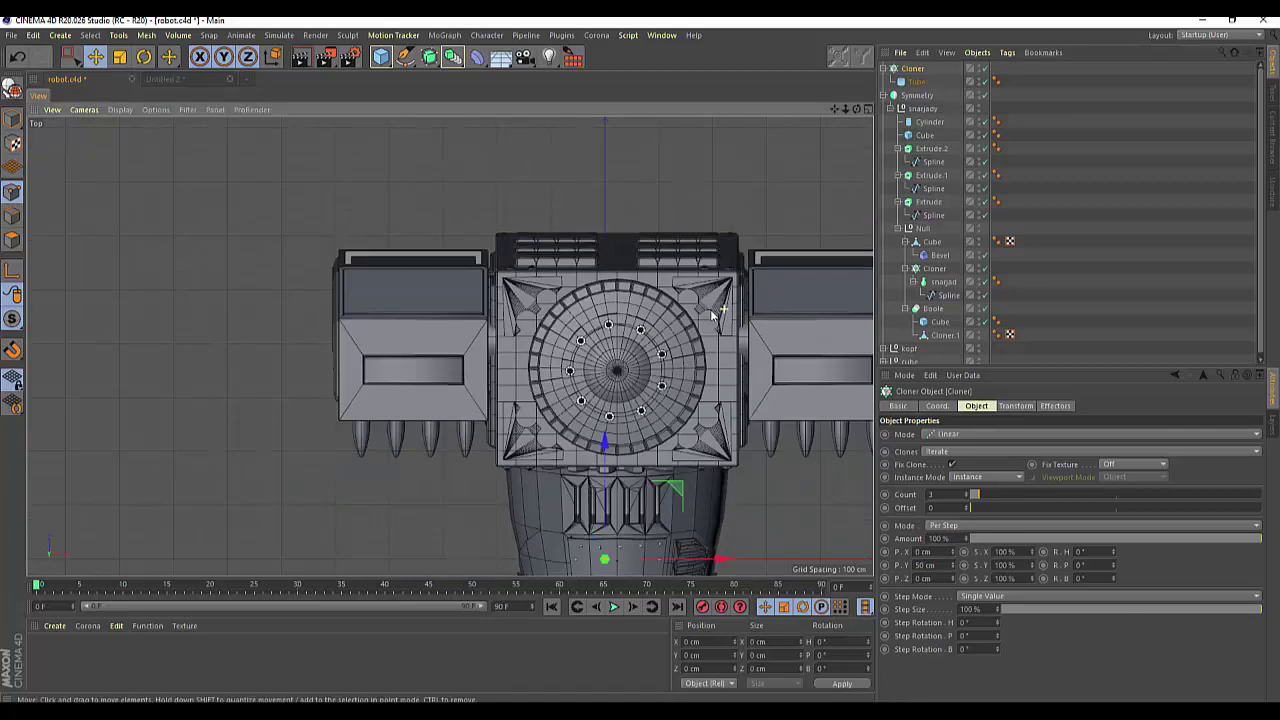
{"action": "scroll", "coordinate": [708, 312], "scroll_direction": "down", "scroll_amount": 3}
{"action": "left_click_drag", "start_coordinate": [769, 455], "coordinate": [651, 455]}
{"action": "type", "text": "50"}
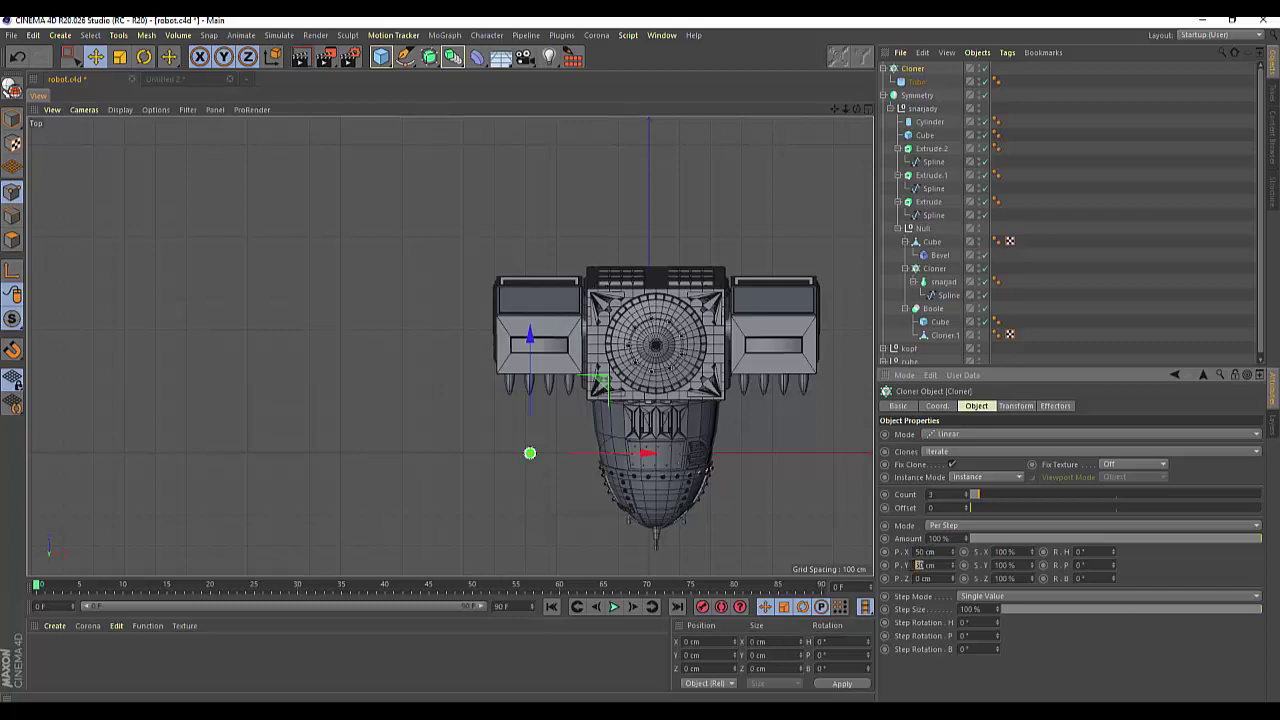
{"action": "left_click", "coordinate": [918, 565]}
{"action": "type", "text": "0"}
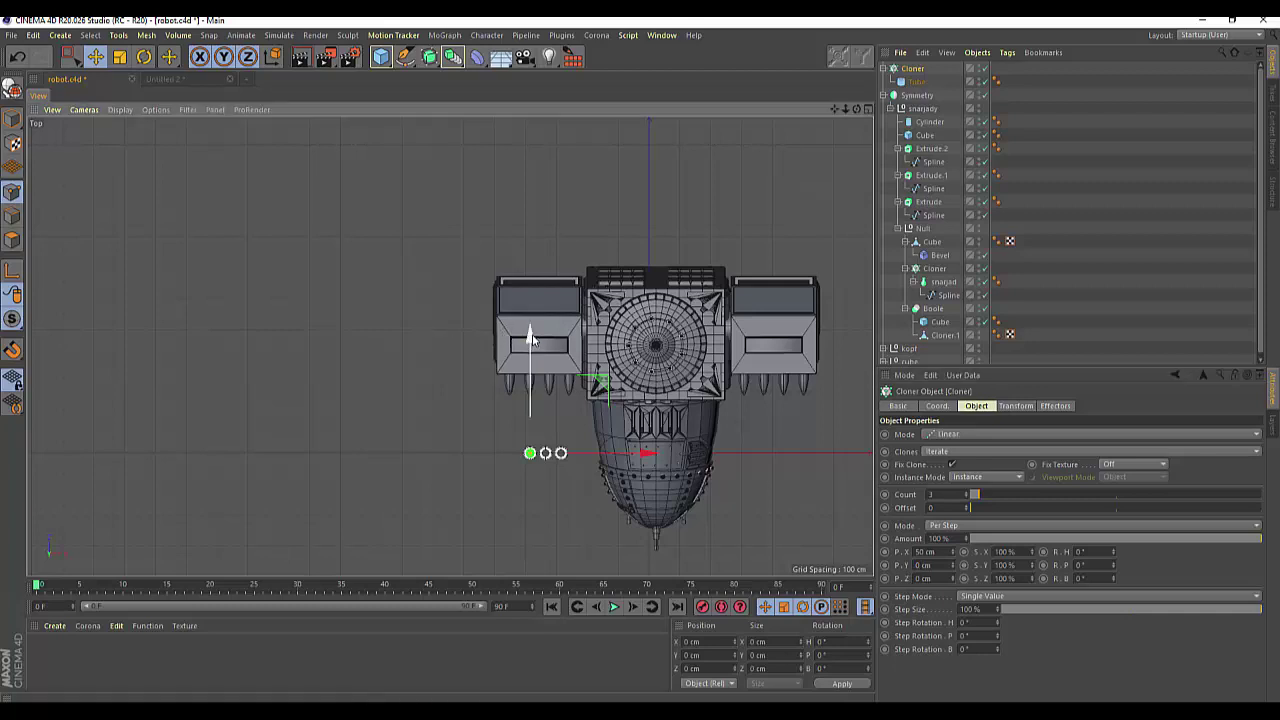
{"action": "left_click_drag", "start_coordinate": [530, 335], "coordinate": [521, 231]}
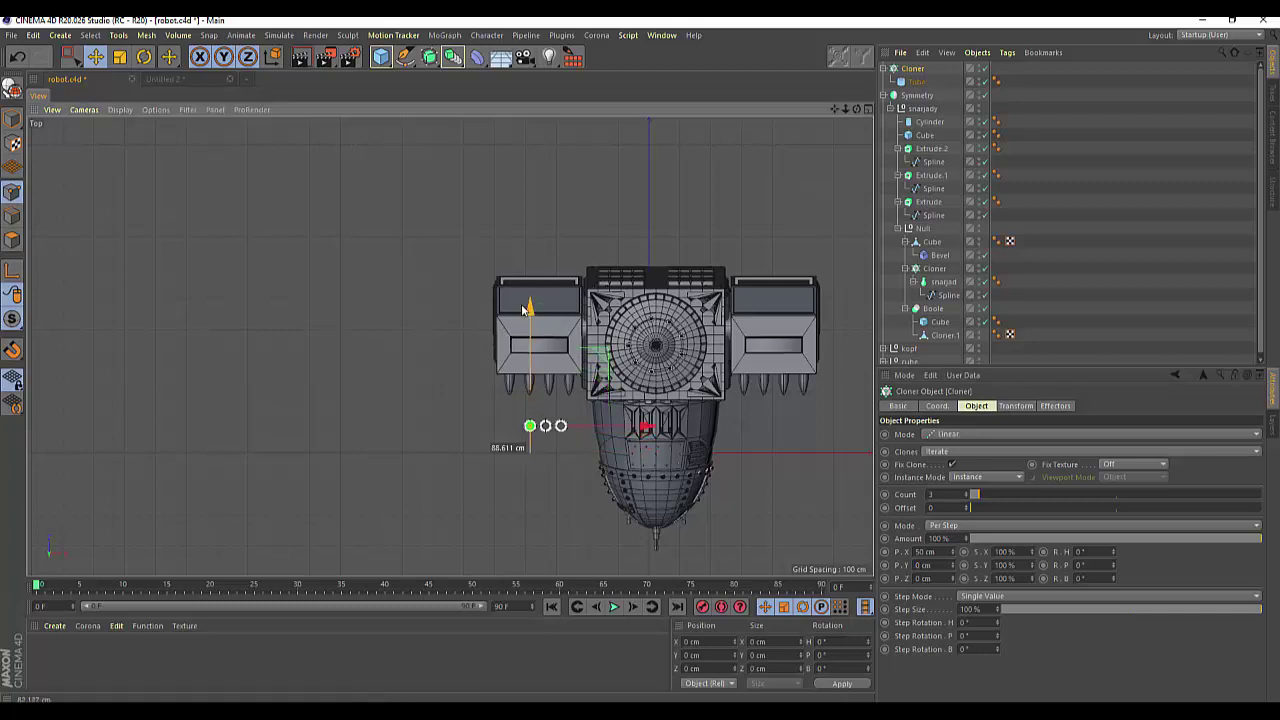
Step: Maximize the Perspective view and zoom out on the cloned tubes
{"action": "left_click", "coordinate": [868, 110]}
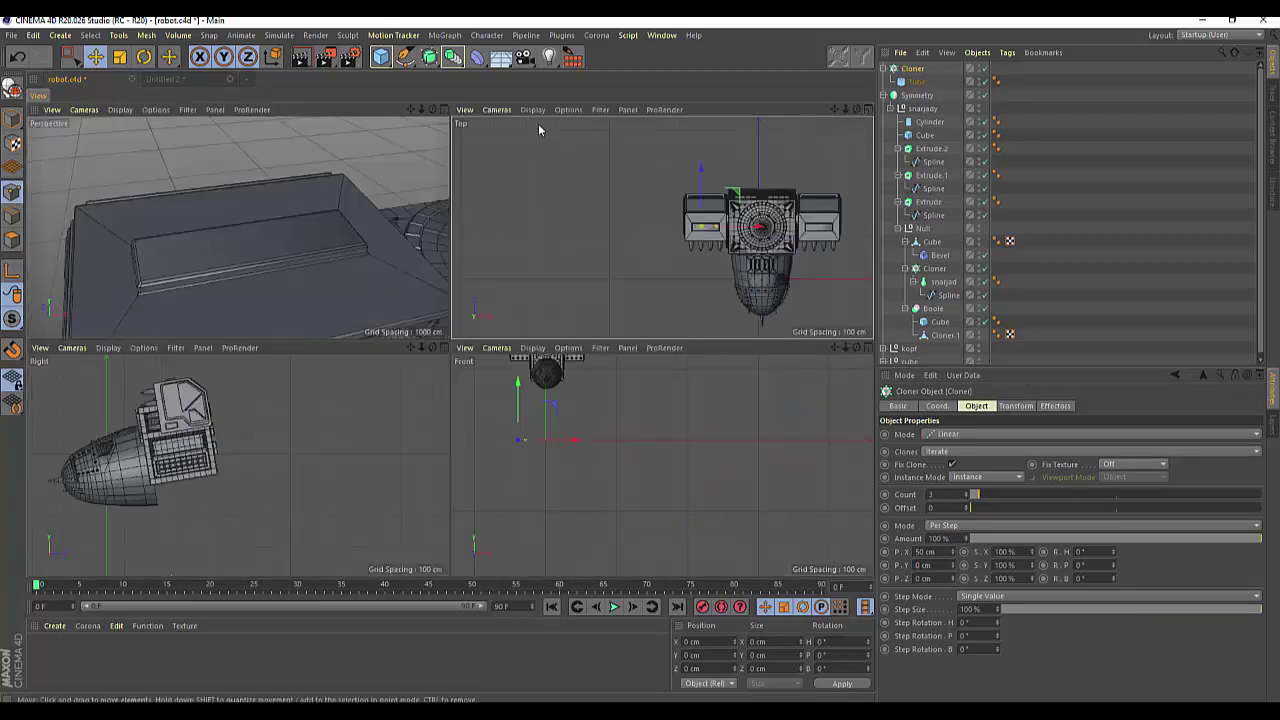
{"action": "left_click", "coordinate": [445, 109]}
{"action": "scroll", "coordinate": [494, 187], "scroll_direction": "down", "scroll_amount": 5}
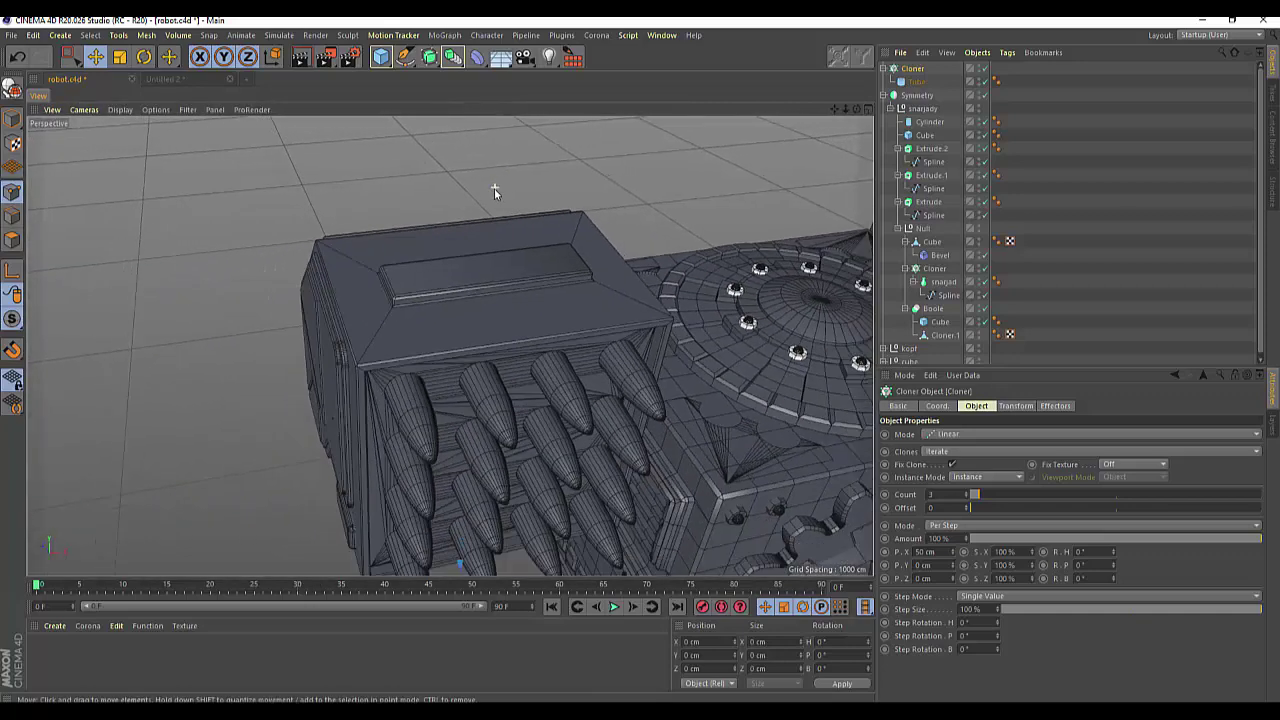
{"action": "scroll", "coordinate": [494, 188], "scroll_direction": "down", "scroll_amount": 3}
{"action": "scroll", "coordinate": [493, 188], "scroll_direction": "down", "scroll_amount": 2}
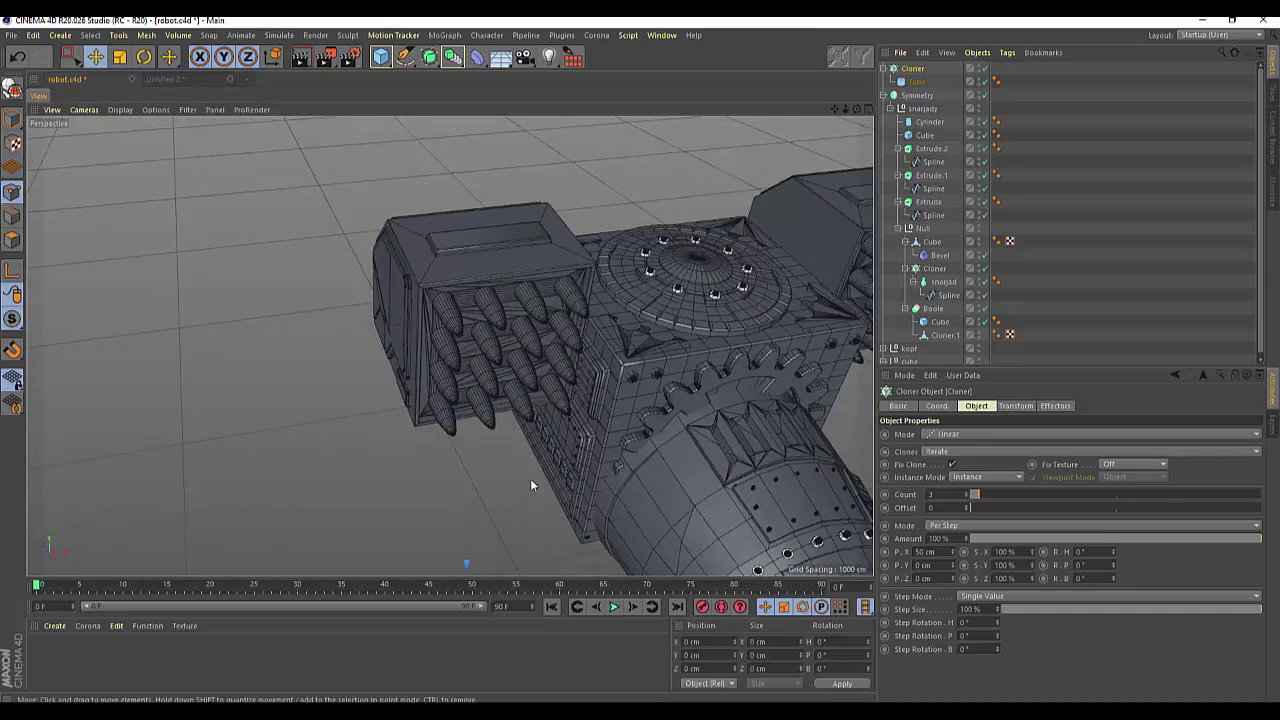
Step: Move the tube row from beside the tail up across the top of the model
{"action": "scroll", "coordinate": [530, 478], "scroll_direction": "down", "scroll_amount": 3}
{"action": "scroll", "coordinate": [531, 467], "scroll_direction": "down", "scroll_amount": 3}
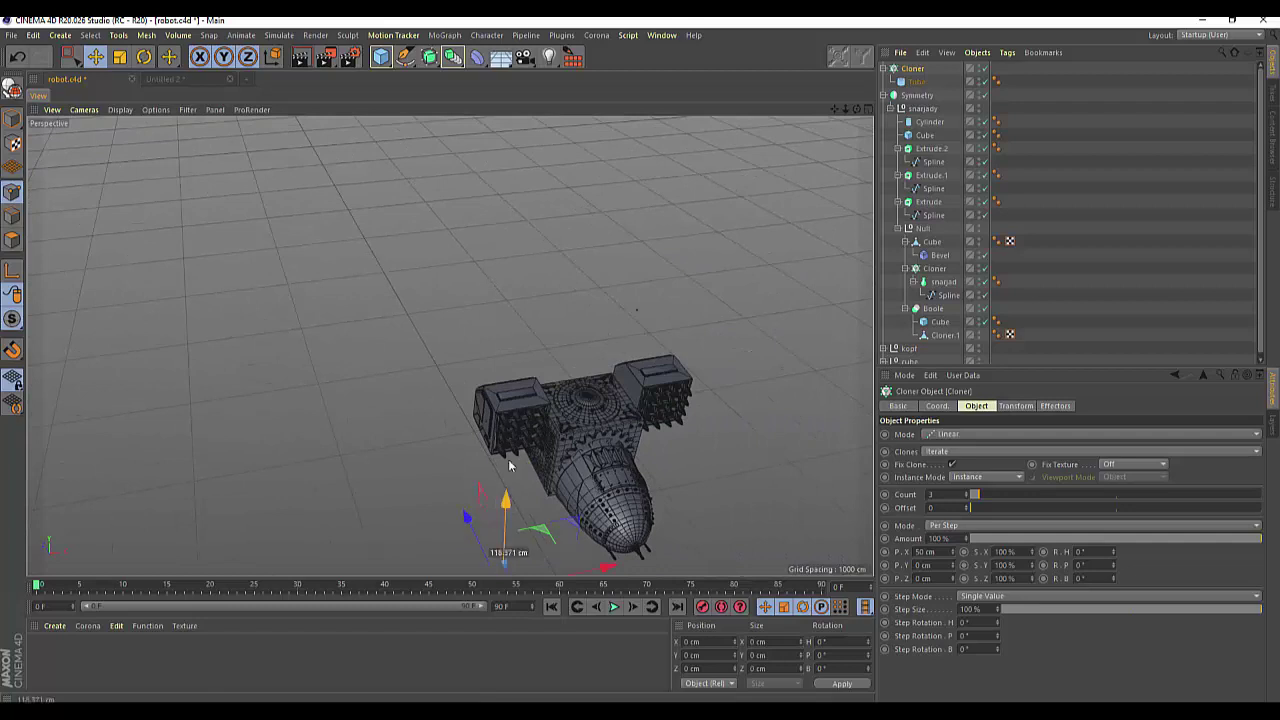
{"action": "left_click_drag", "start_coordinate": [508, 465], "coordinate": [432, 352]}
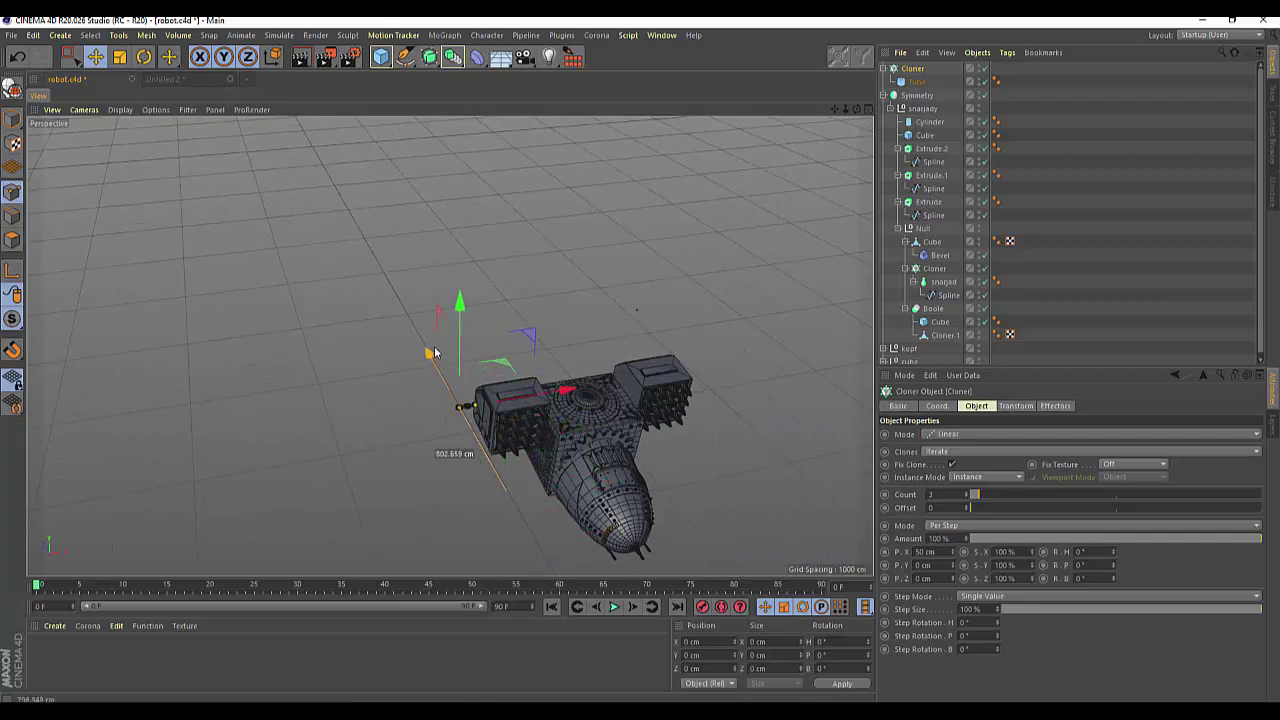
{"action": "mouse_move", "coordinate": [432, 352]}
{"action": "left_mouse_down"}
{"action": "mouse_move", "coordinate": [623, 378]}
{"action": "mouse_move", "coordinate": [604, 375]}
{"action": "left_mouse_up"}
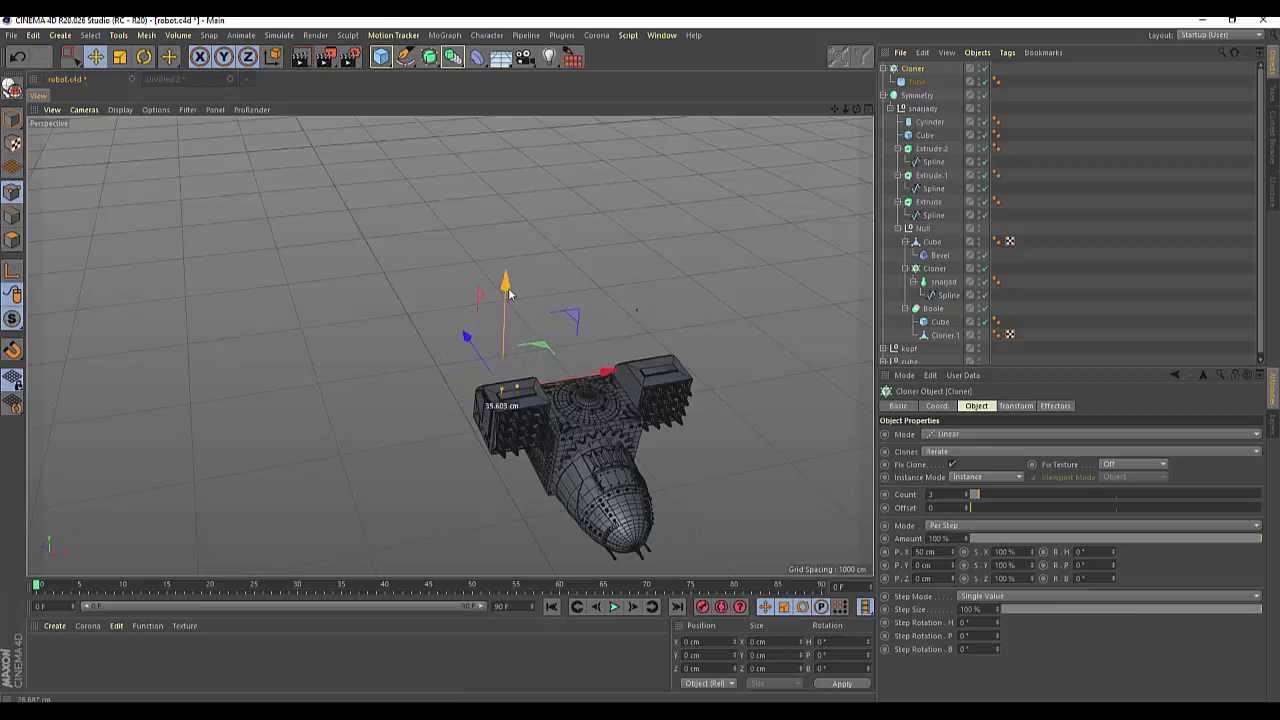
{"action": "left_click_drag", "start_coordinate": [508, 292], "coordinate": [508, 278]}
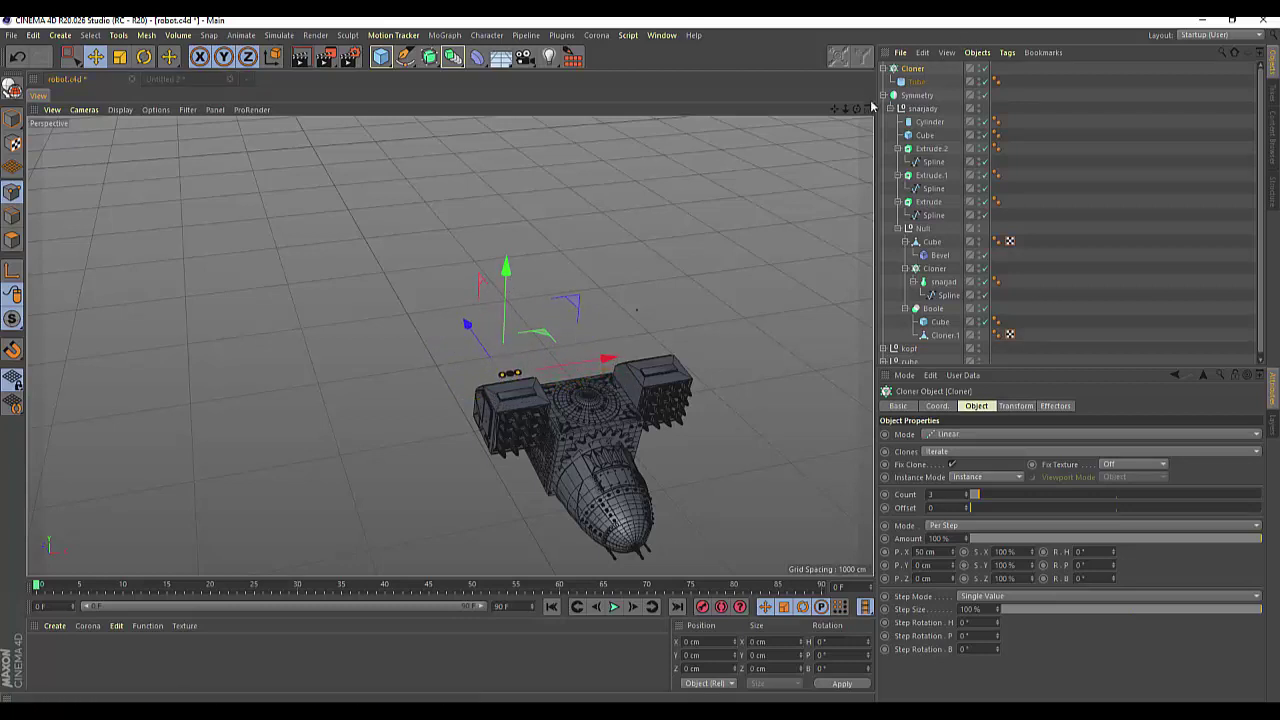
Step: Return to the four-view layout and frame the three tube rings in Top view
{"action": "left_click", "coordinate": [867, 108]}
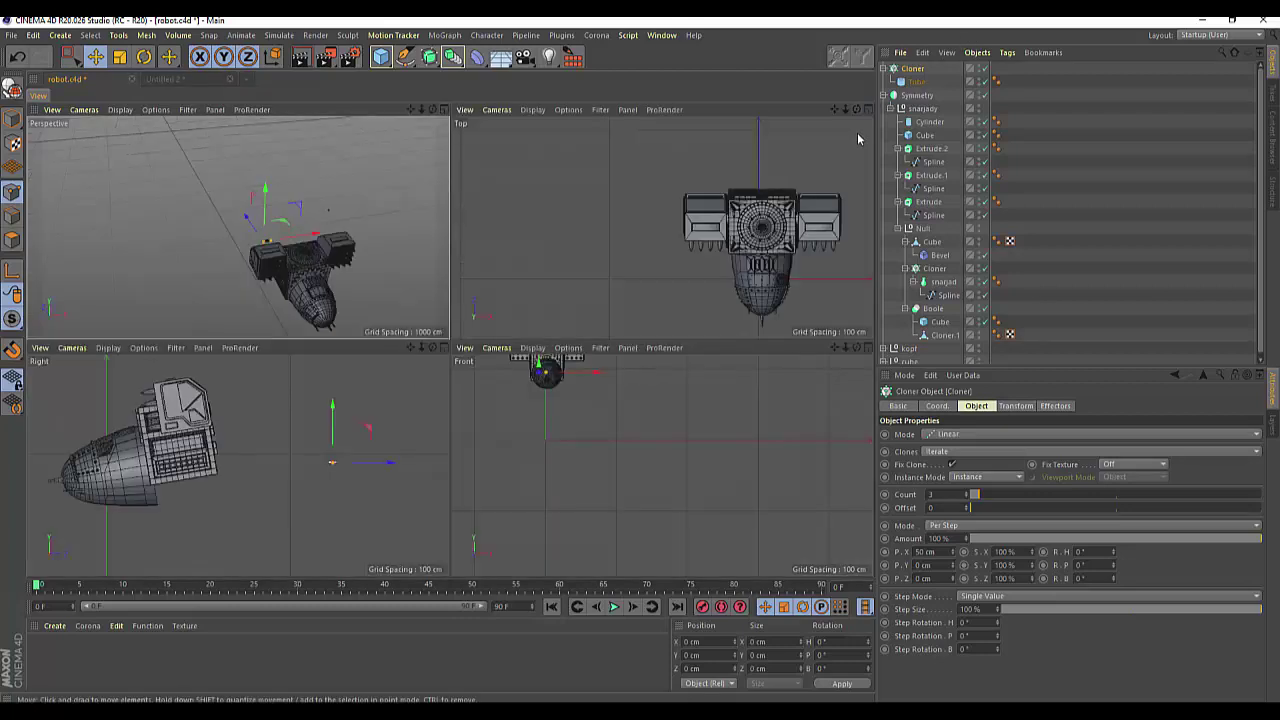
{"action": "scroll", "coordinate": [850, 151], "scroll_direction": "up", "scroll_amount": 3}
{"action": "scroll", "coordinate": [810, 157], "scroll_direction": "down", "scroll_amount": 3}
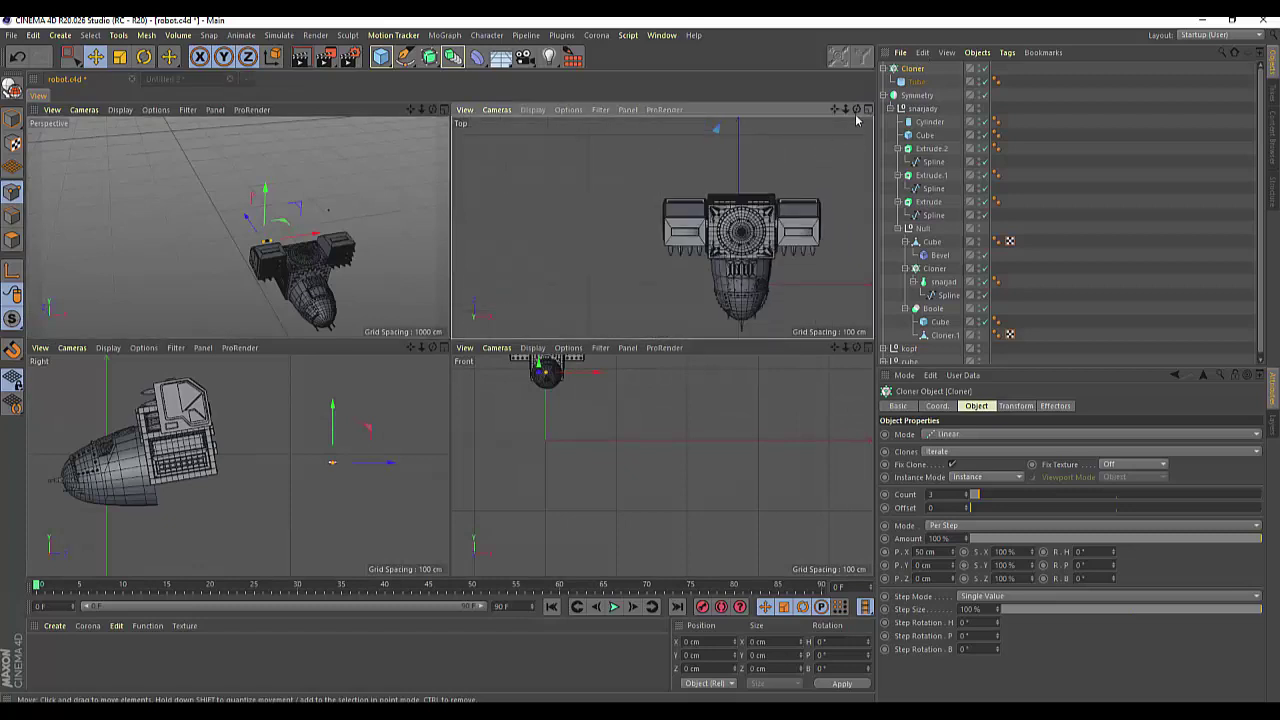
{"action": "key", "text": "o"}
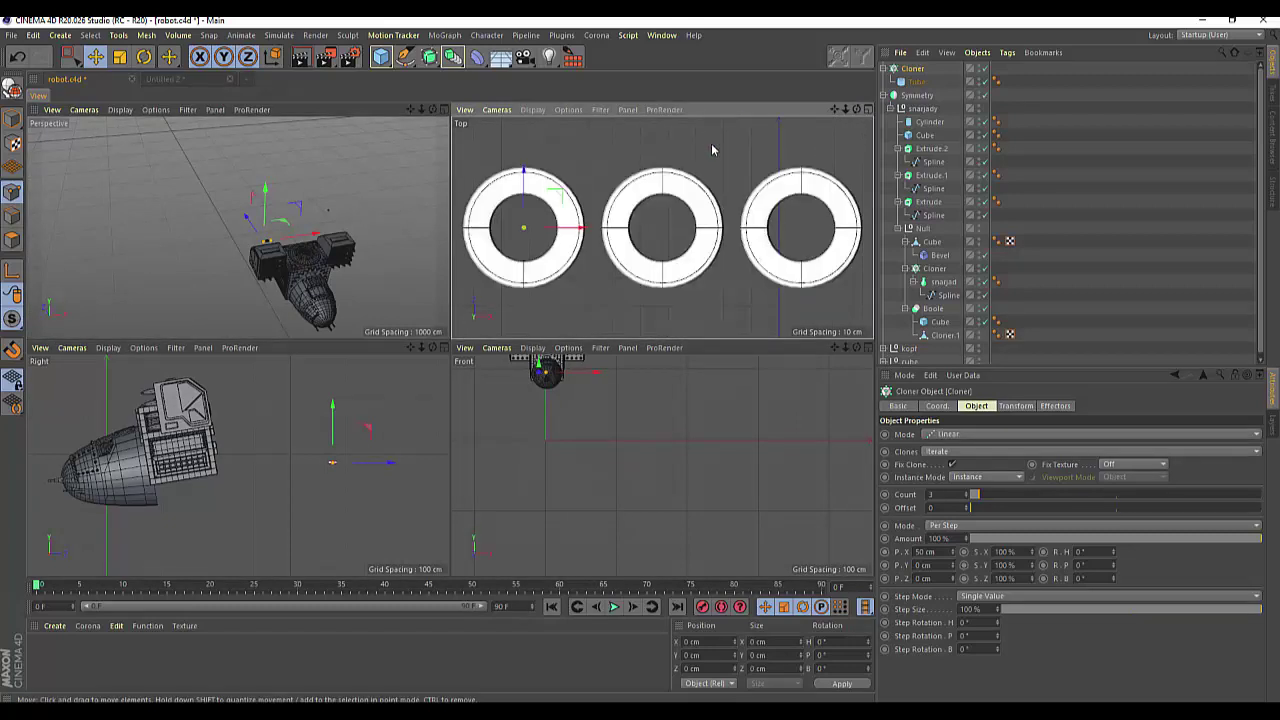
{"action": "scroll", "coordinate": [705, 145], "scroll_direction": "down", "scroll_amount": 4}
{"action": "scroll", "coordinate": [690, 136], "scroll_direction": "down", "scroll_amount": 3}
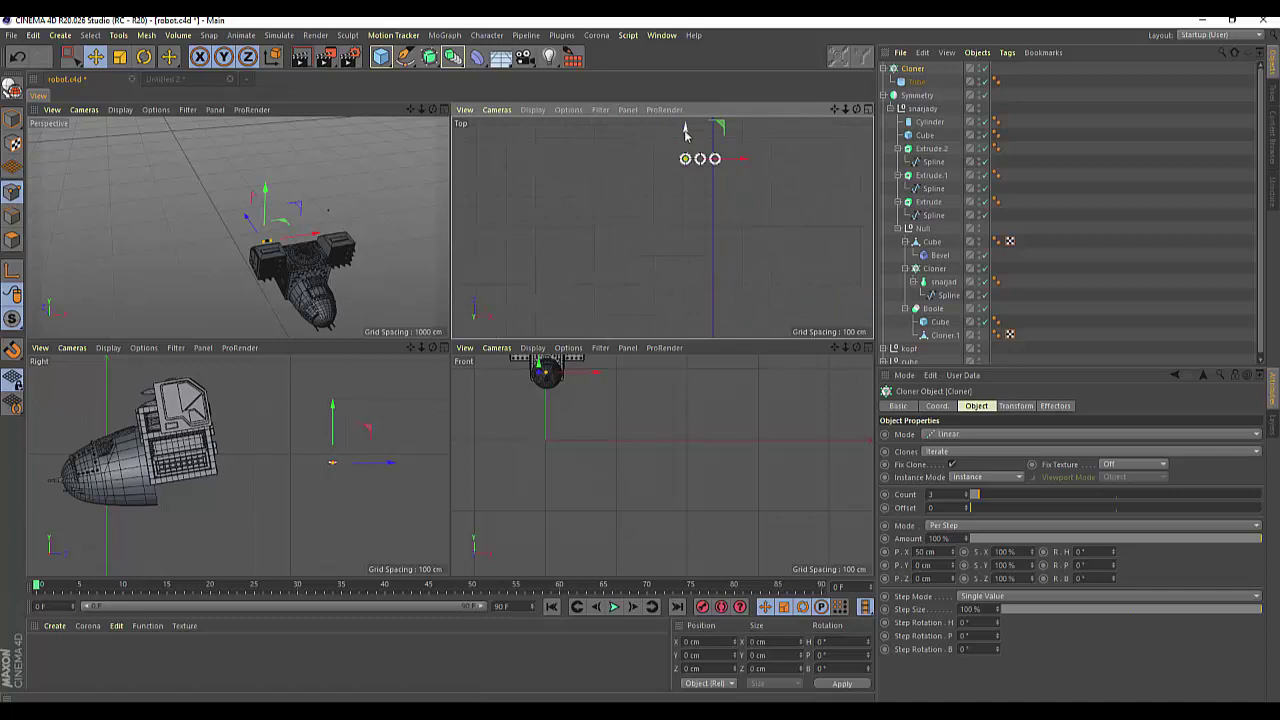
Step: Drag the tube row onto the robot over the left side panel and raise it
{"action": "left_click_drag", "start_coordinate": [685, 130], "coordinate": [686, 243]}
{"action": "scroll", "coordinate": [686, 235], "scroll_direction": "down", "scroll_amount": 3}
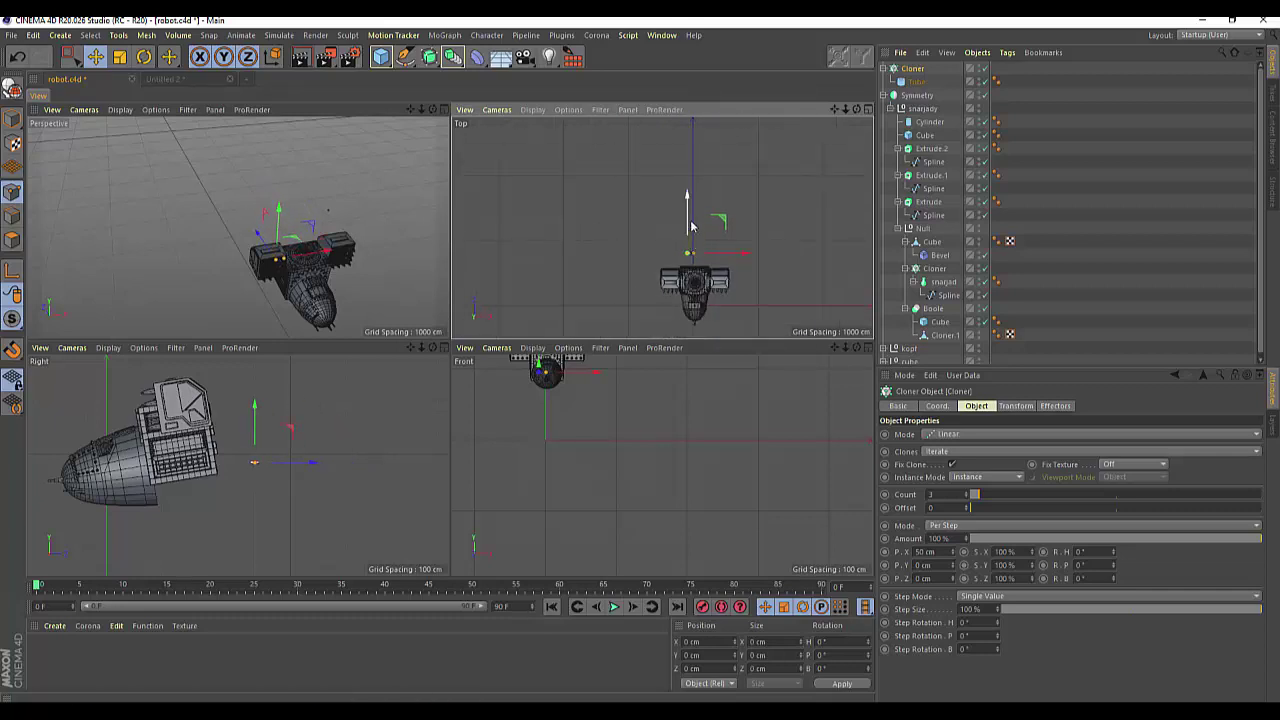
{"action": "left_click_drag", "start_coordinate": [687, 197], "coordinate": [687, 222]}
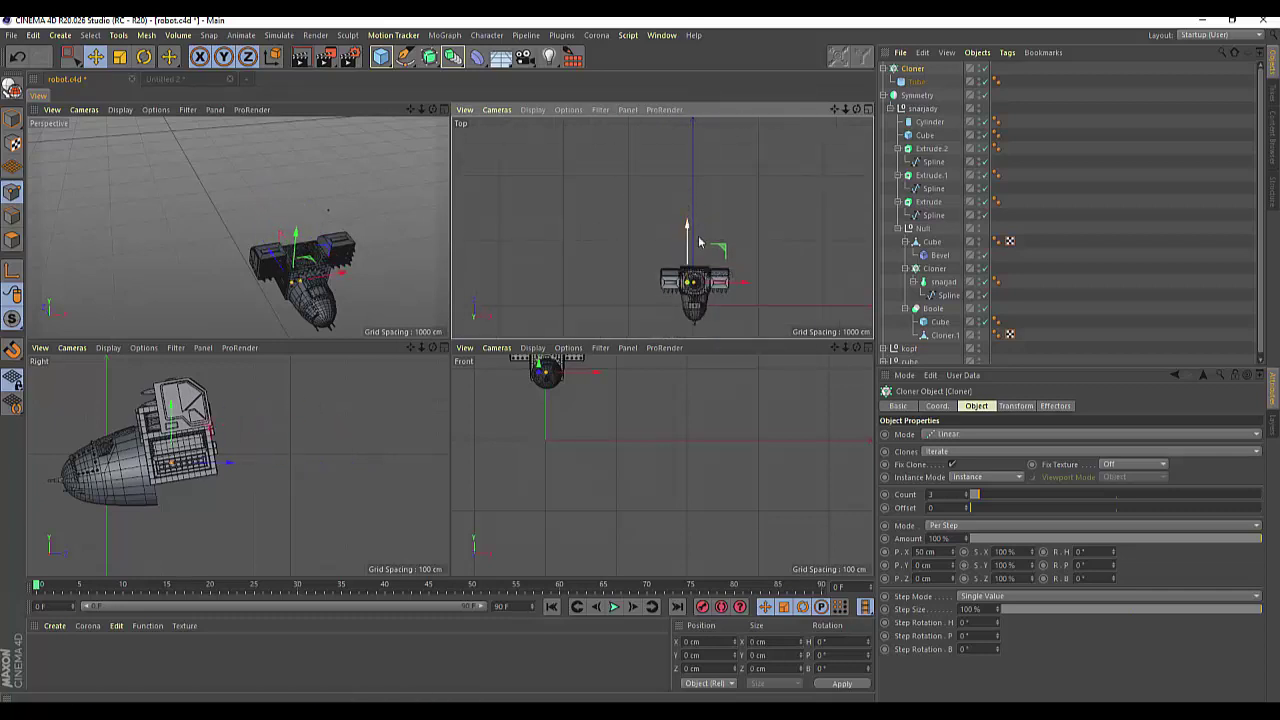
{"action": "mouse_move", "coordinate": [759, 285]}
{"action": "left_mouse_down"}
{"action": "mouse_move", "coordinate": [655, 292]}
{"action": "mouse_move", "coordinate": [729, 297]}
{"action": "mouse_move", "coordinate": [709, 293]}
{"action": "left_mouse_up"}
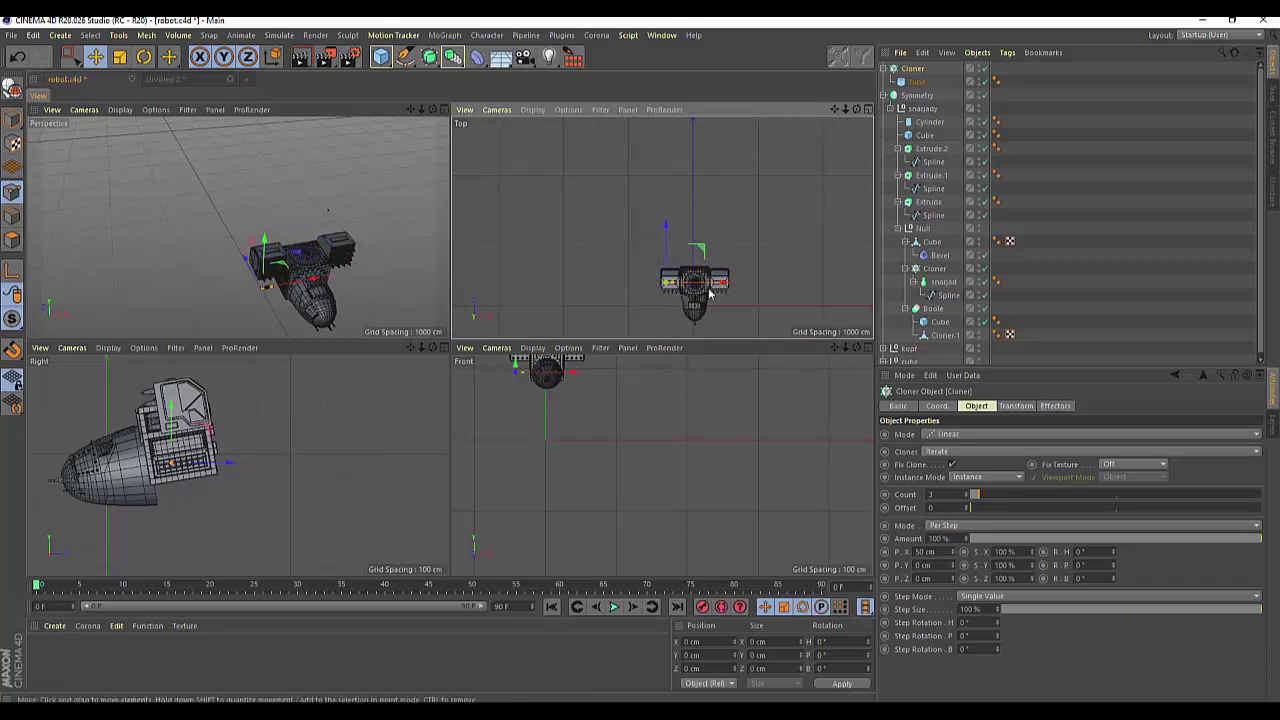
{"action": "left_click_drag", "start_coordinate": [268, 238], "coordinate": [277, 217]}
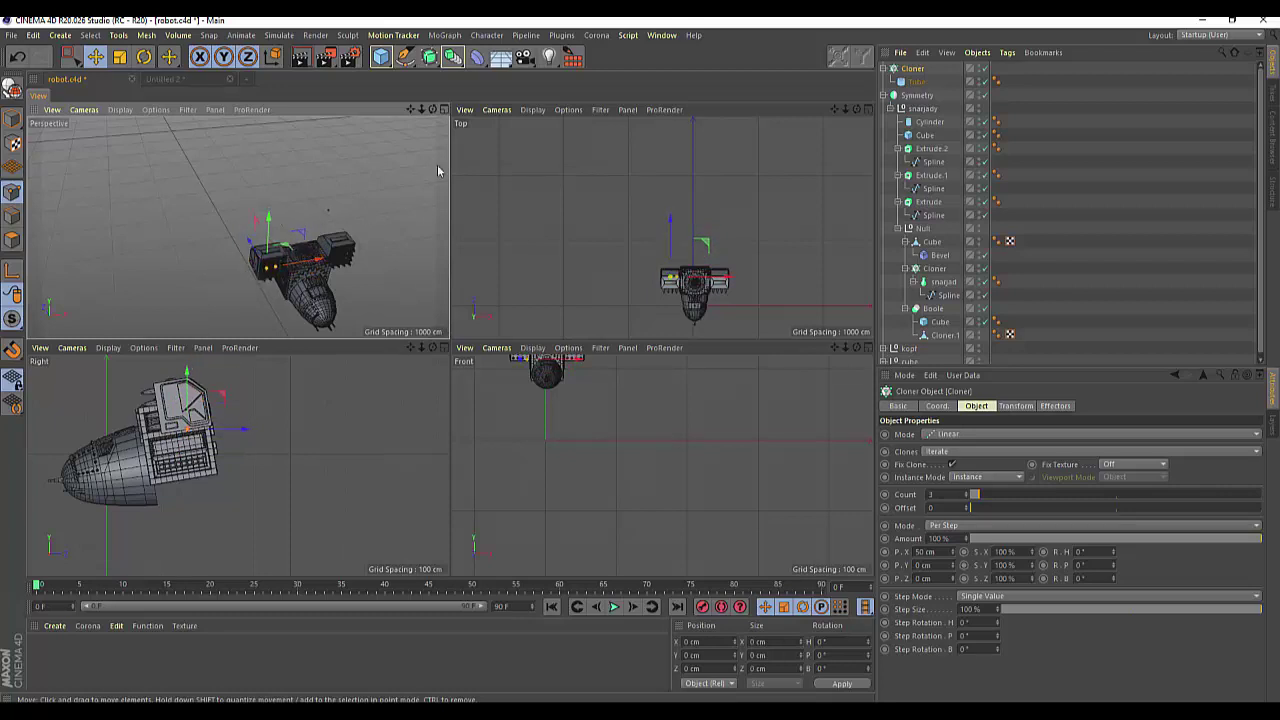
Step: In a maximized Perspective view, settle the tube row's height on the left panel
{"action": "middle_click", "coordinate": [444, 123]}
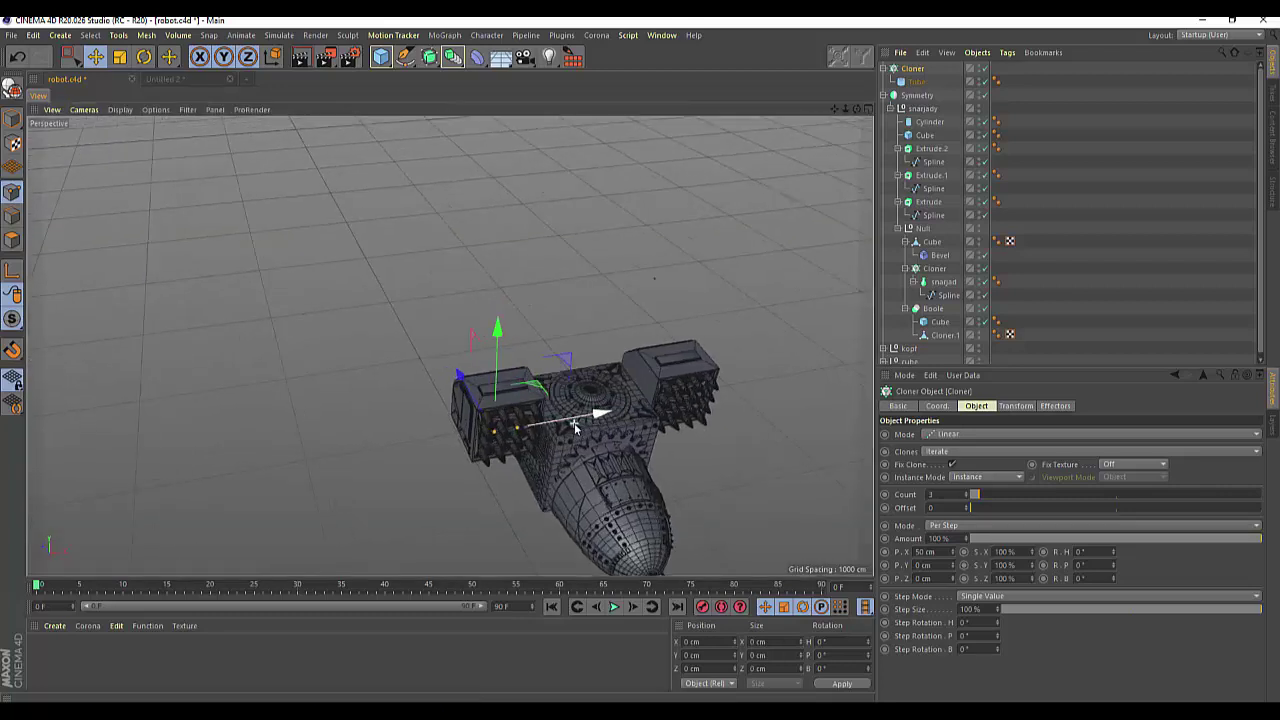
{"action": "left_click_drag", "start_coordinate": [486, 349], "coordinate": [480, 252]}
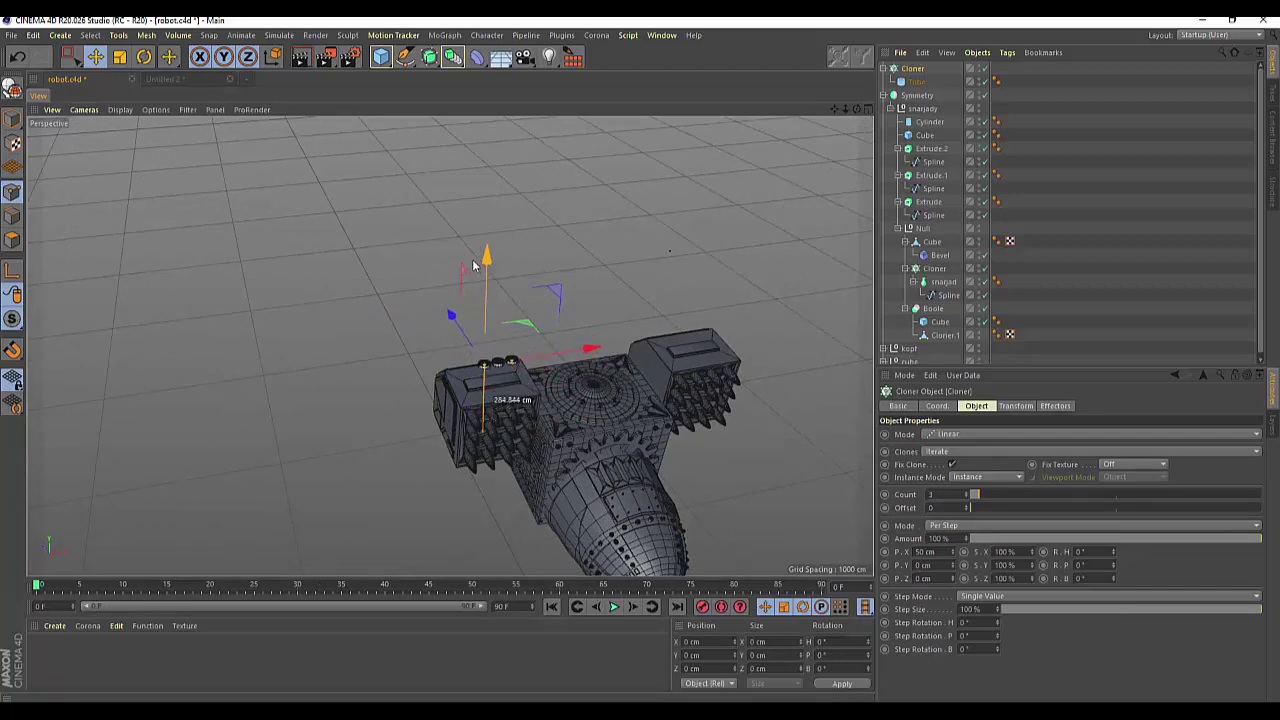
{"action": "left_click_drag", "start_coordinate": [480, 252], "coordinate": [480, 262]}
{"action": "left_click_drag", "start_coordinate": [856, 109], "coordinate": [444, 280]}
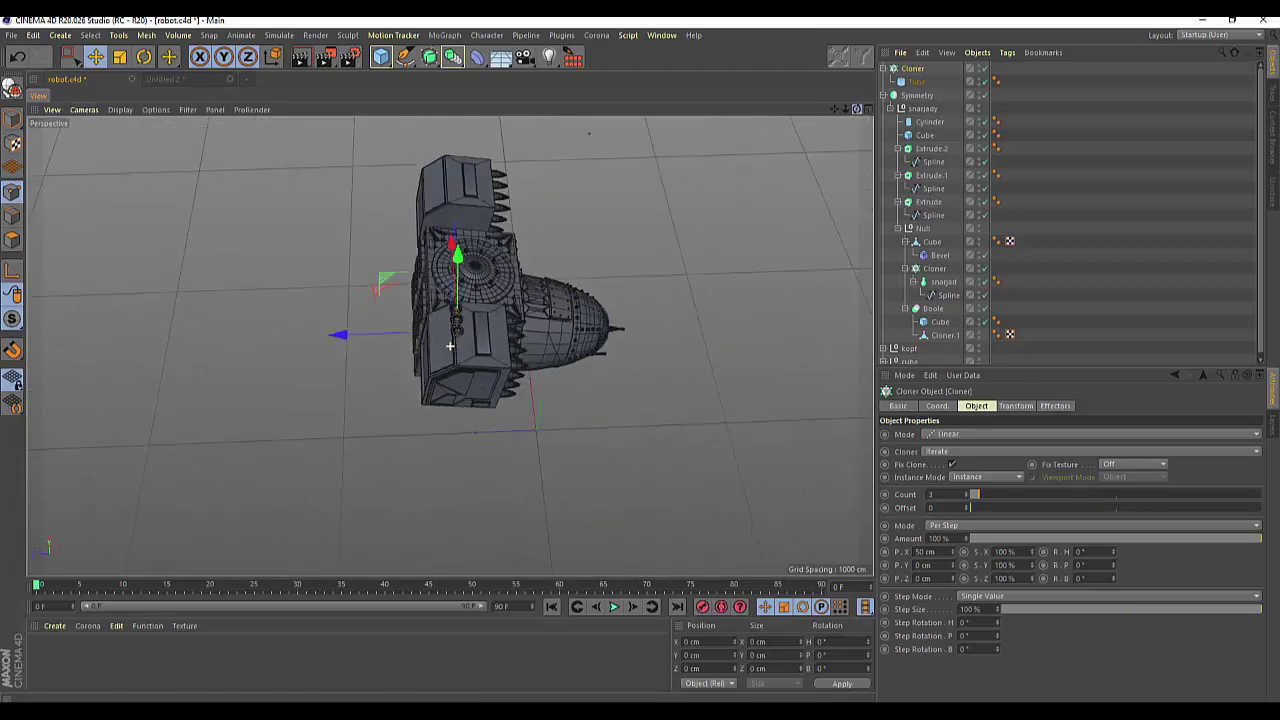
Step: Nudge the tube row along X so the three knobs sit within the panel's top strip
{"action": "mouse_move", "coordinate": [338, 335]}
{"action": "left_mouse_down"}
{"action": "mouse_move", "coordinate": [367, 342]}
{"action": "mouse_move", "coordinate": [360, 334]}
{"action": "left_mouse_up"}
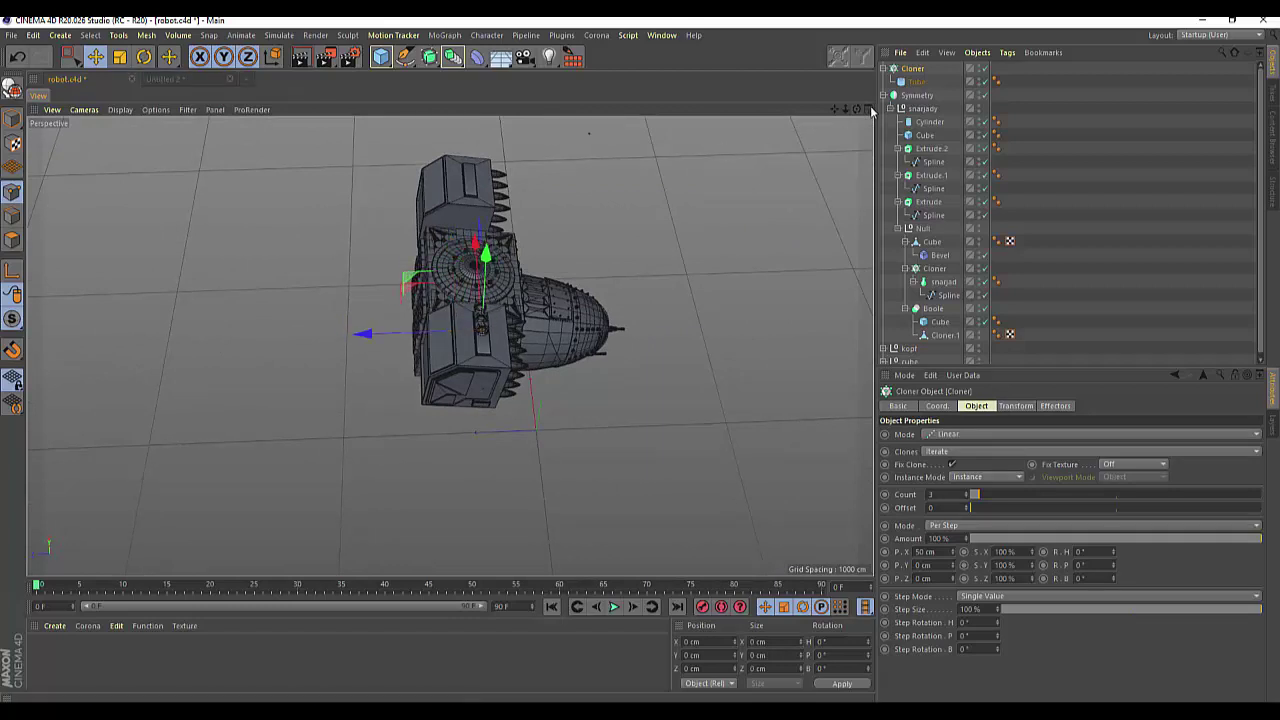
{"action": "mouse_move", "coordinate": [856, 109]}
{"action": "left_mouse_down"}
{"action": "mouse_move", "coordinate": [450, 346]}
{"action": "mouse_move", "coordinate": [686, 271]}
{"action": "left_mouse_up"}
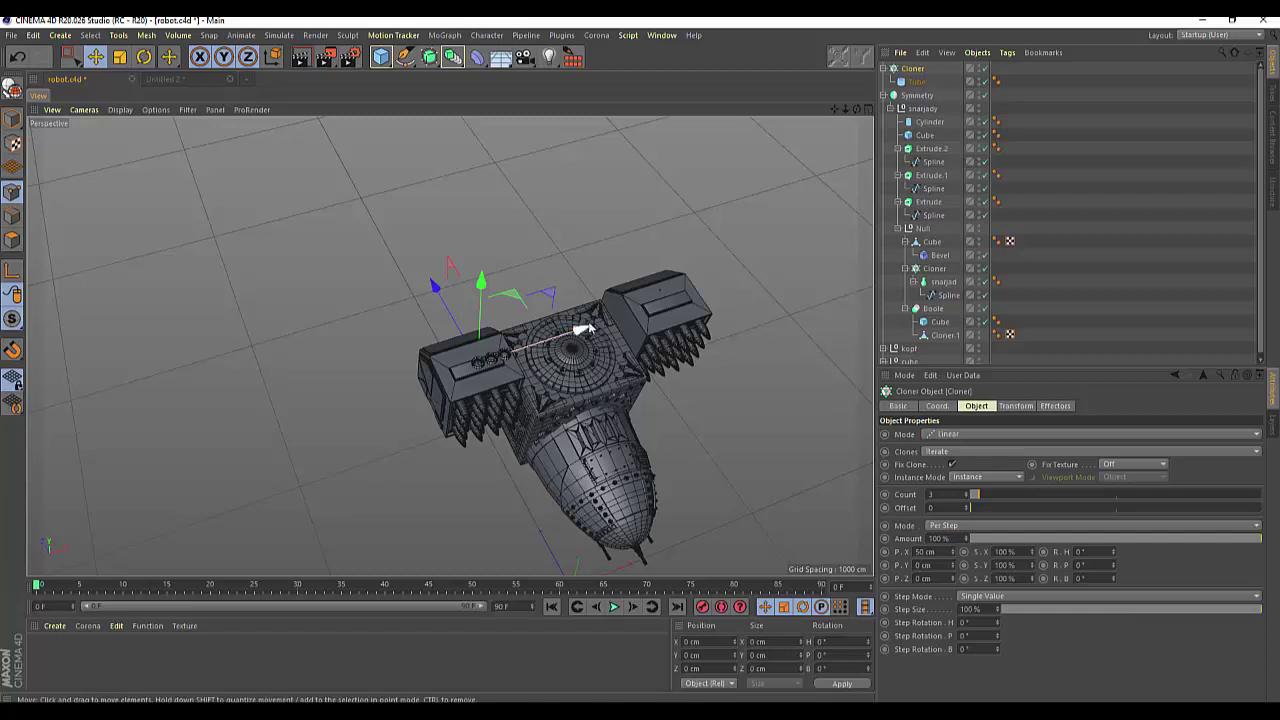
{"action": "left_click_drag", "start_coordinate": [596, 330], "coordinate": [566, 334]}
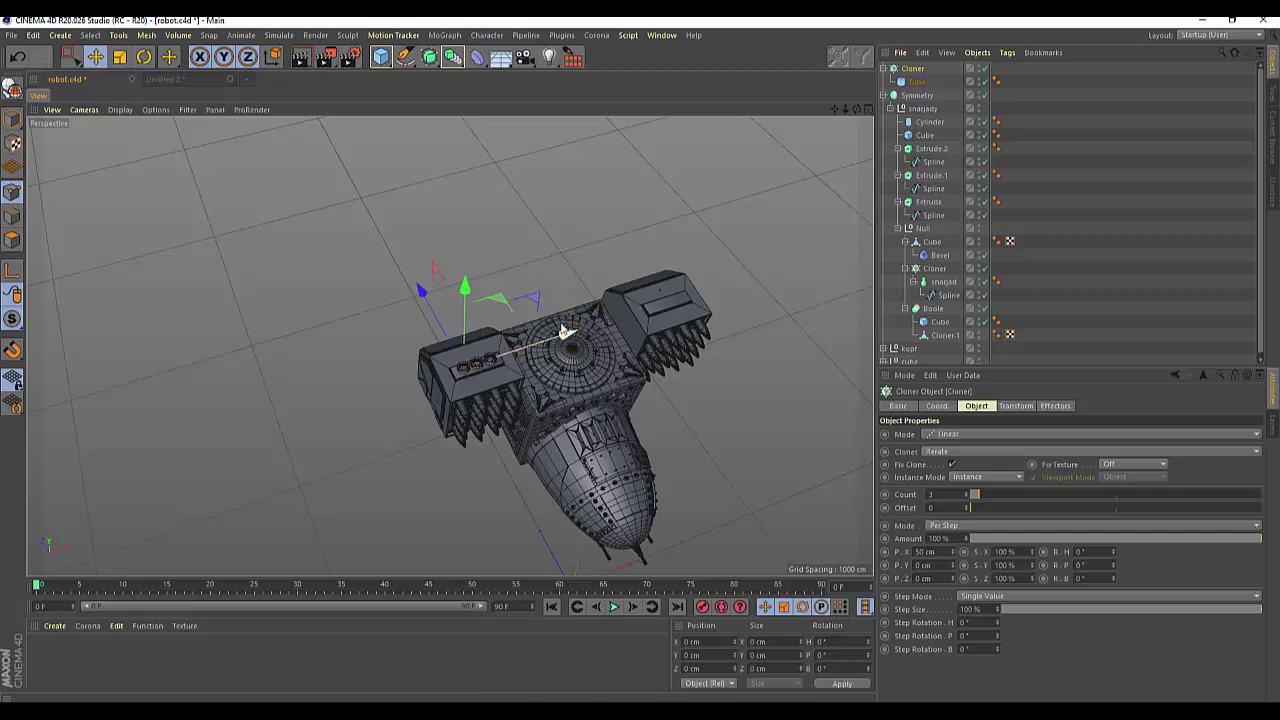
{"action": "left_click_drag", "start_coordinate": [465, 290], "coordinate": [465, 297]}
{"action": "scroll", "coordinate": [463, 345], "scroll_direction": "up", "scroll_amount": 2}
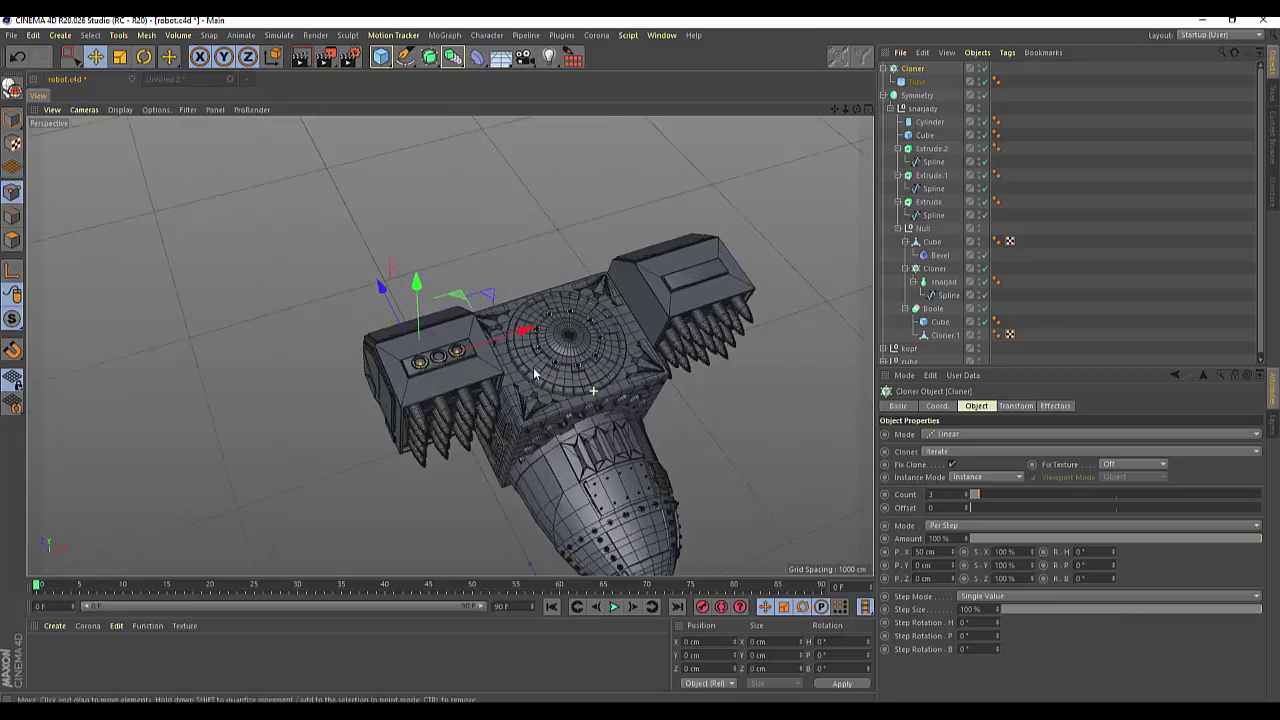
{"action": "scroll", "coordinate": [463, 345], "scroll_direction": "up", "scroll_amount": 2}
{"action": "scroll", "coordinate": [463, 345], "scroll_direction": "up", "scroll_amount": 3}
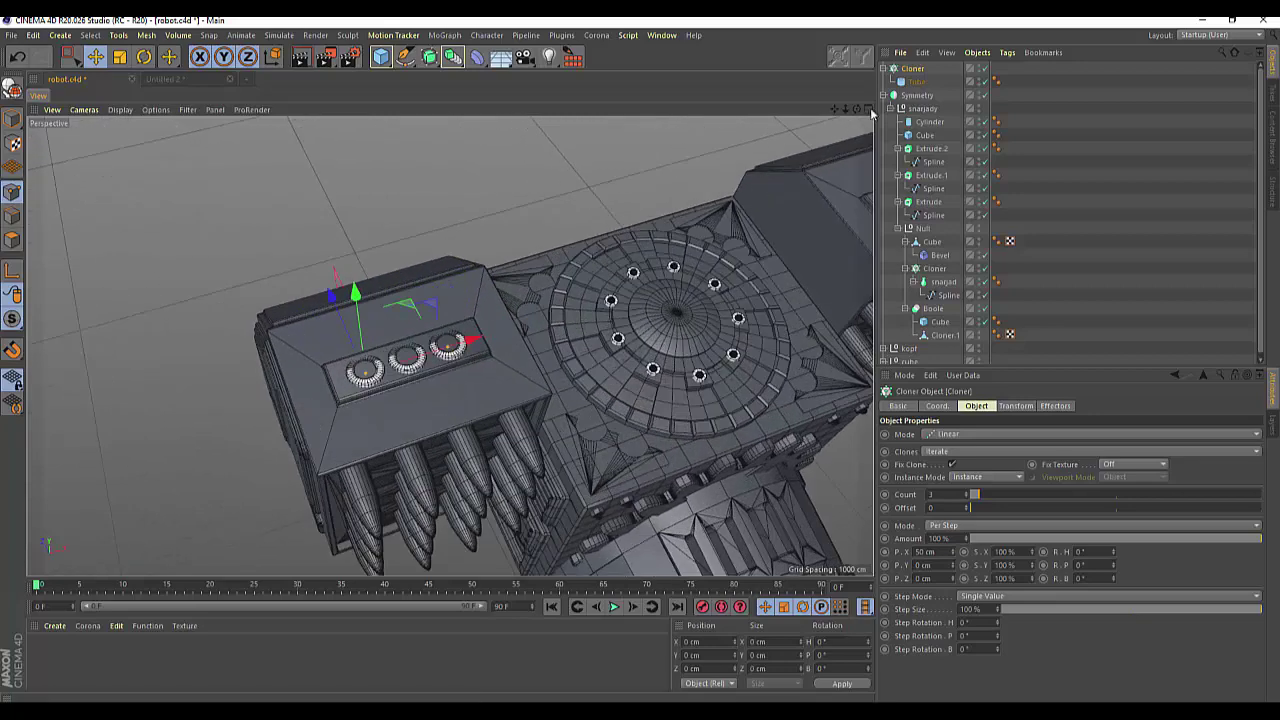
{"action": "left_click_drag", "start_coordinate": [857, 109], "coordinate": [781, 142]}
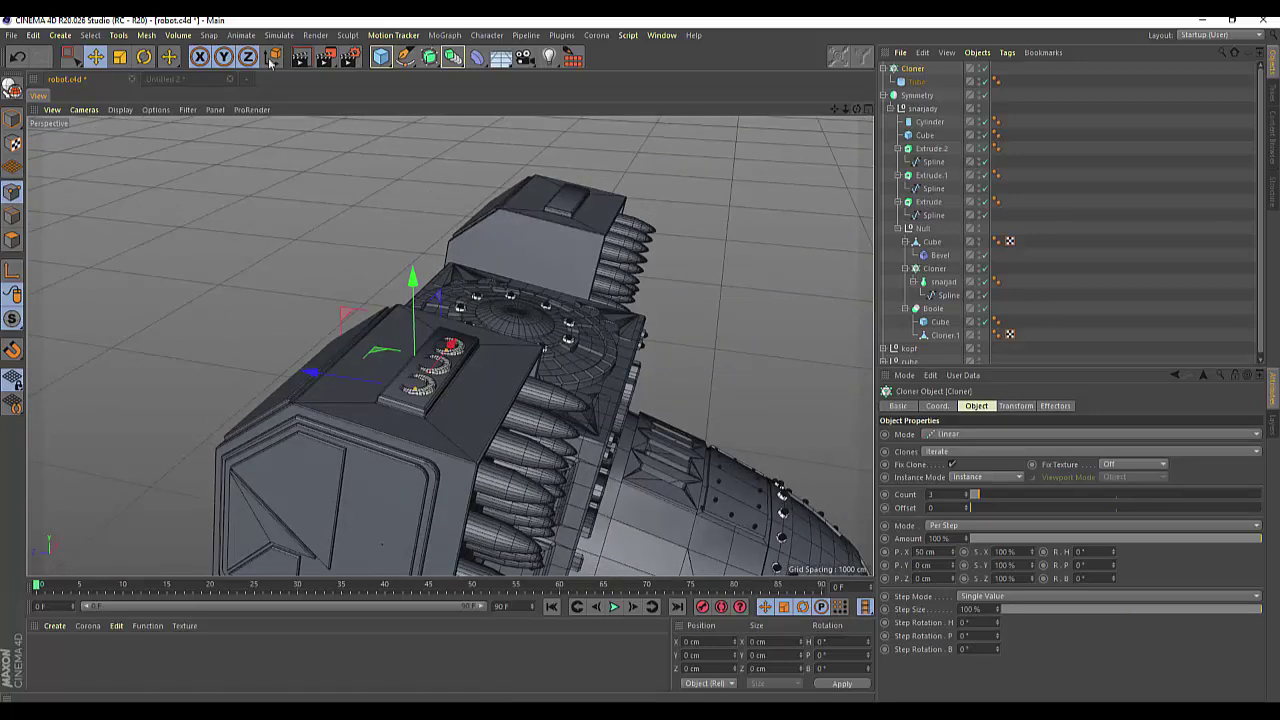
Step: Undo a trial rotation of the ring row and raise it slightly along Y
{"action": "left_click", "coordinate": [144, 57]}
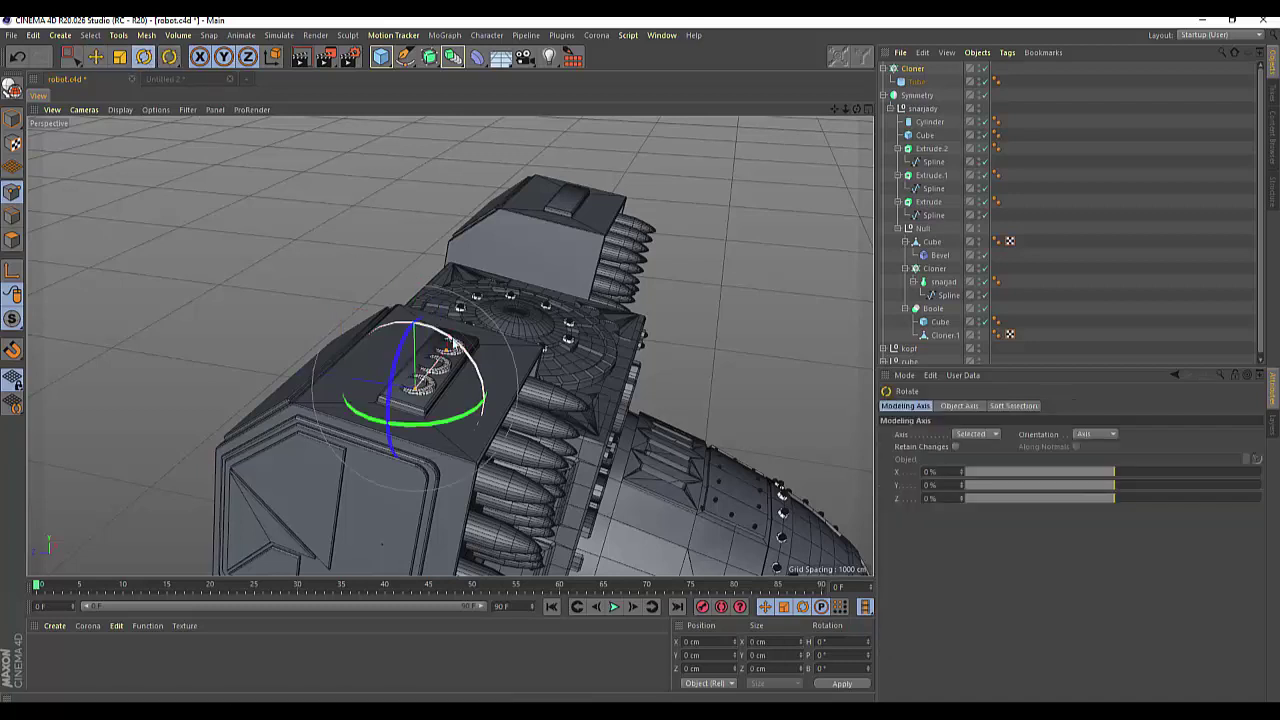
{"action": "left_click_drag", "start_coordinate": [455, 342], "coordinate": [458, 350]}
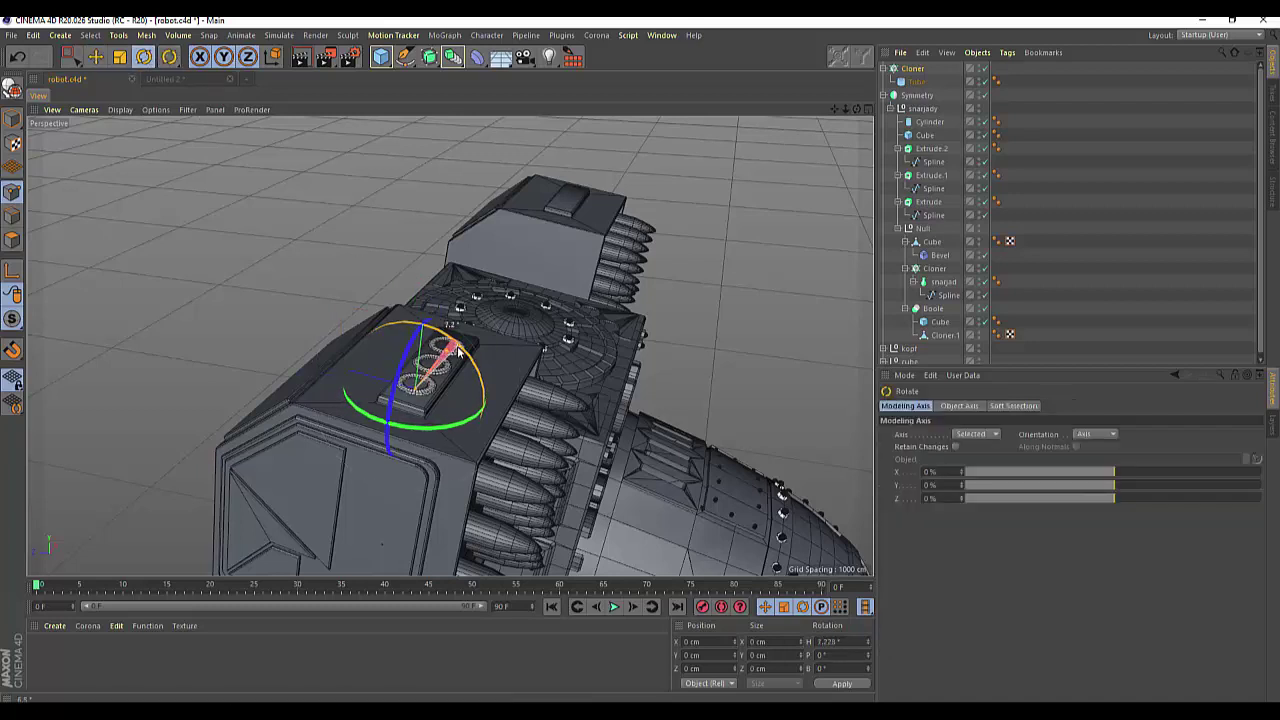
{"action": "key", "text": "ctrl+z"}
{"action": "key", "text": "e"}
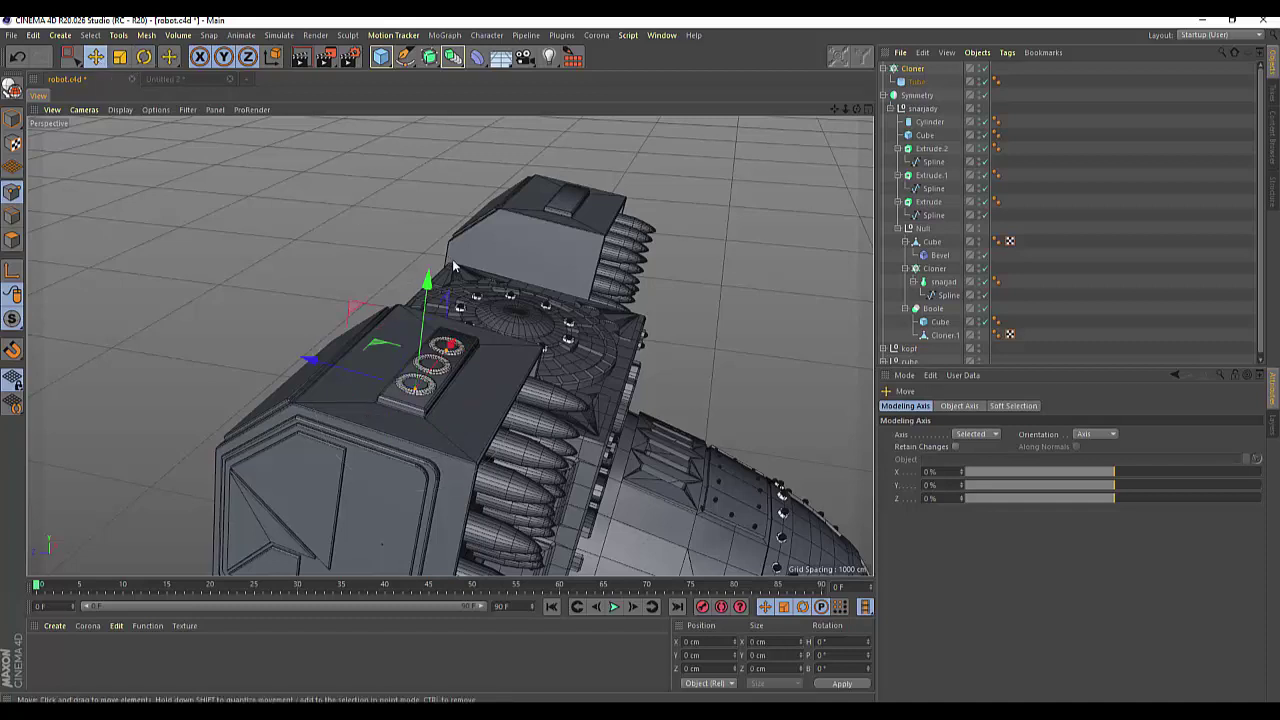
{"action": "left_click_drag", "start_coordinate": [428, 281], "coordinate": [428, 272]}
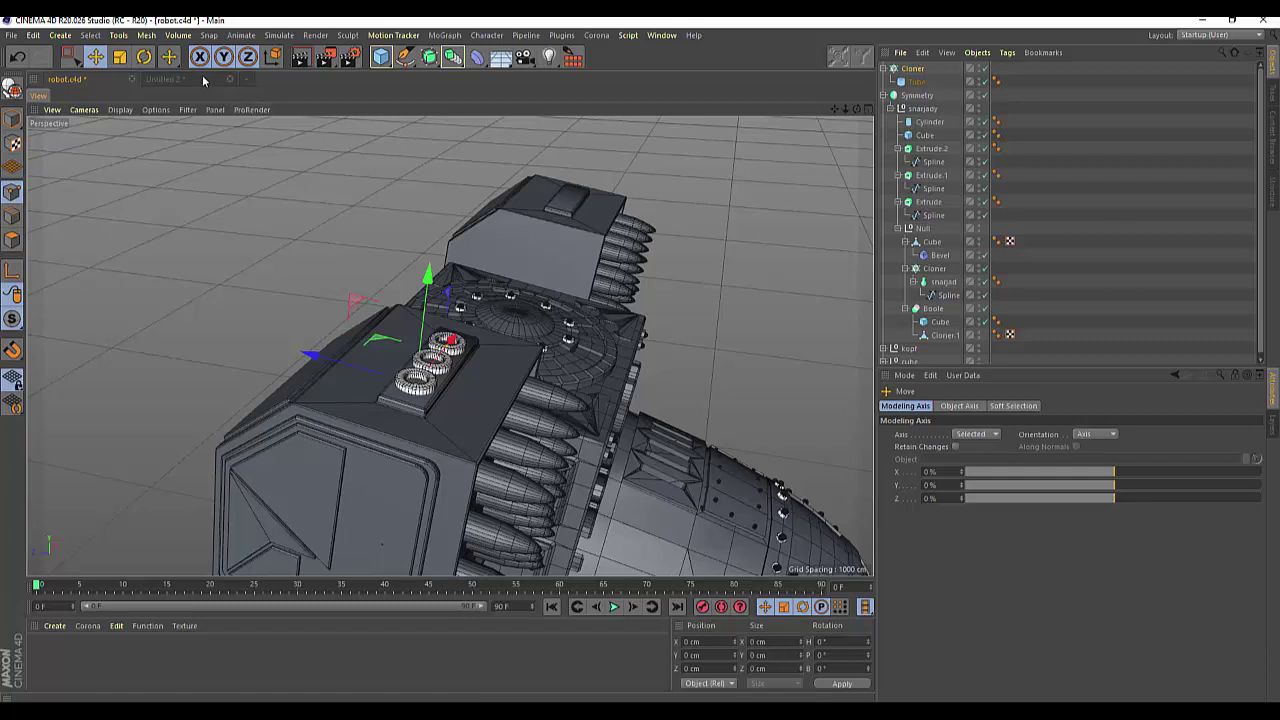
Step: Turn the ring row slightly on its heading and view it from the side
{"action": "left_click", "coordinate": [144, 57]}
{"action": "left_click_drag", "start_coordinate": [472, 370], "coordinate": [480, 370]}
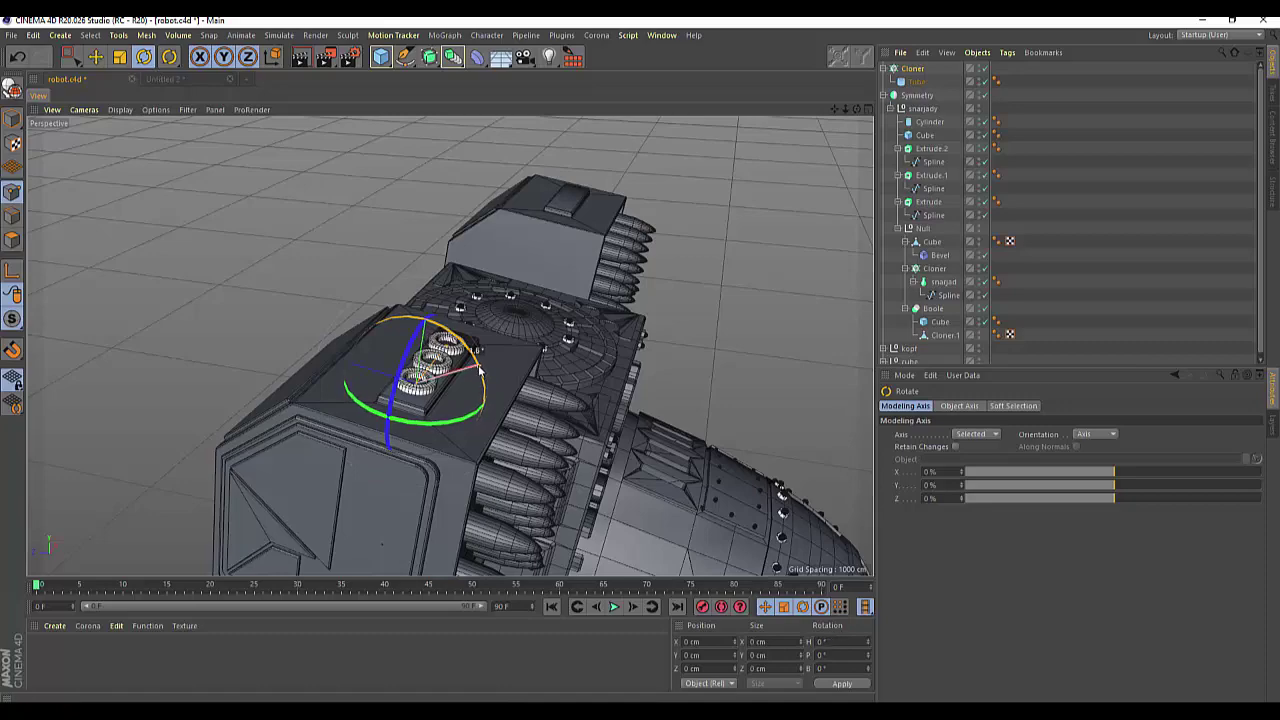
{"action": "left_click_drag", "start_coordinate": [856, 108], "coordinate": [855, 112]}
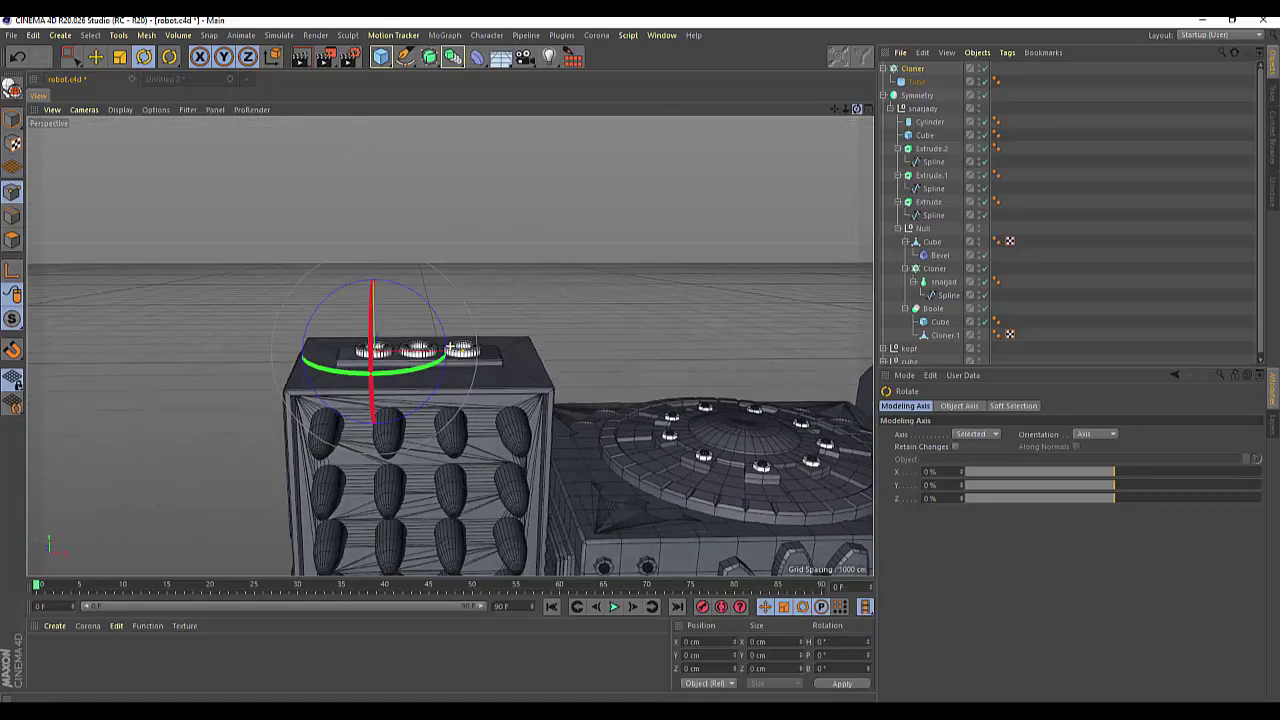
Step: Set the Cloner's P.X spacing to about 59 cm and centre the ring row on the plate
{"action": "left_click", "coordinate": [912, 68]}
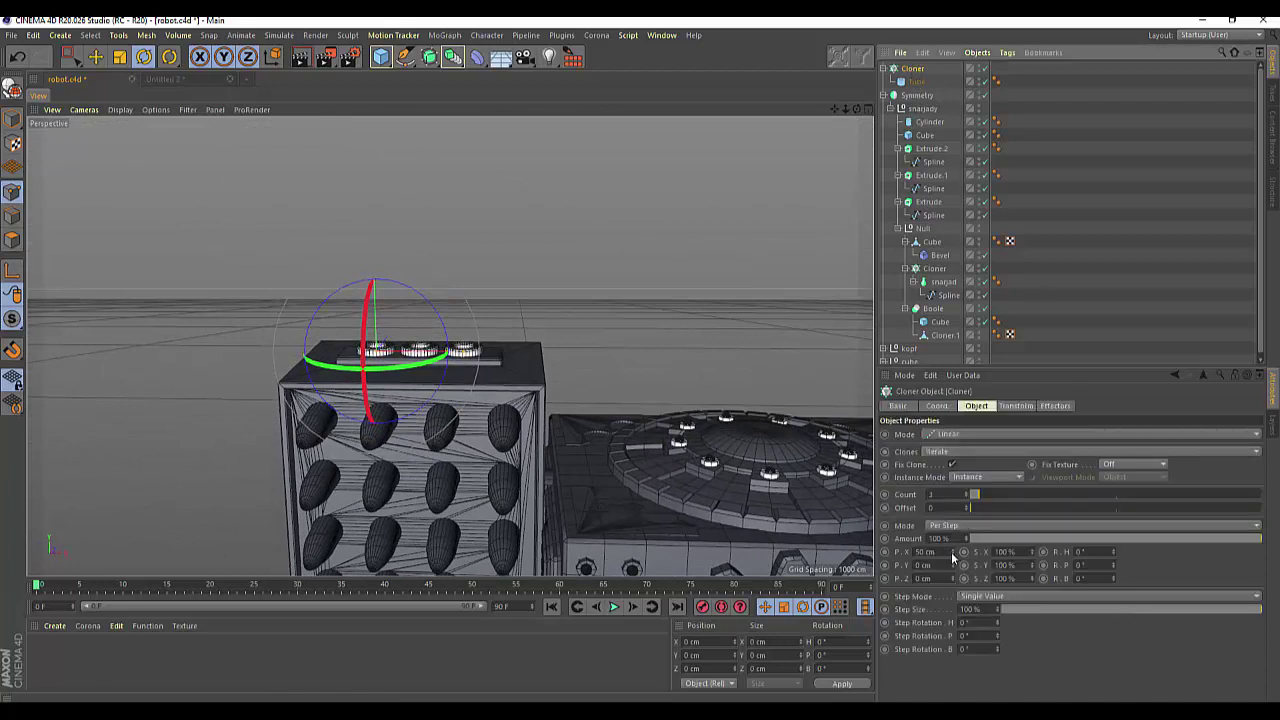
{"action": "mouse_move", "coordinate": [953, 558]}
{"action": "left_mouse_down"}
{"action": "mouse_move", "coordinate": [930, 558]}
{"action": "mouse_move", "coordinate": [1000, 551]}
{"action": "left_mouse_up"}
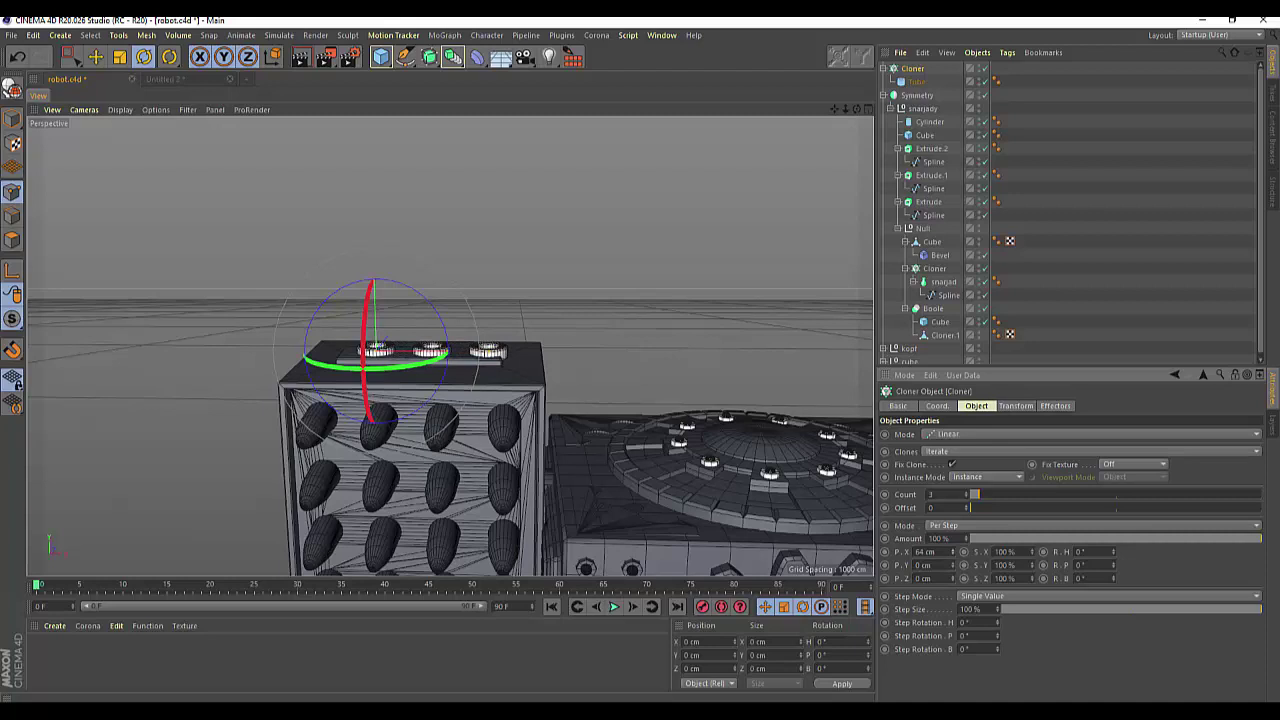
{"action": "left_click", "coordinate": [95, 57]}
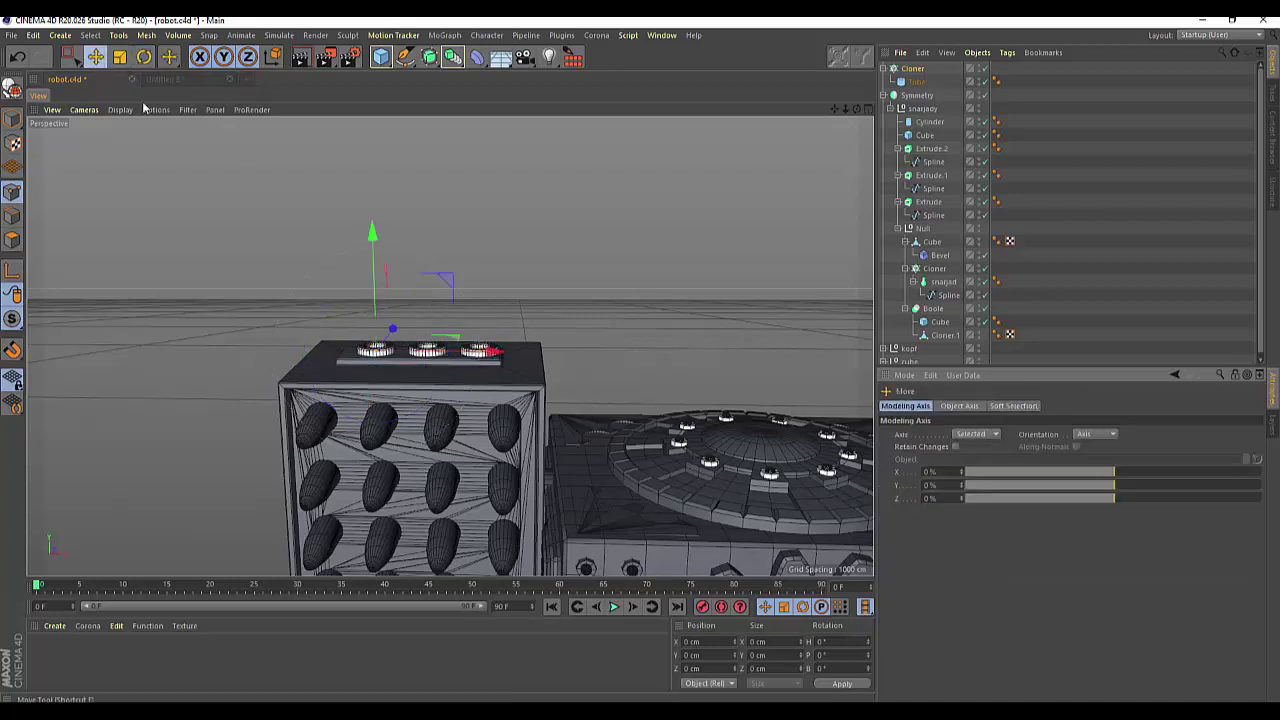
{"action": "left_click_drag", "start_coordinate": [500, 354], "coordinate": [494, 364]}
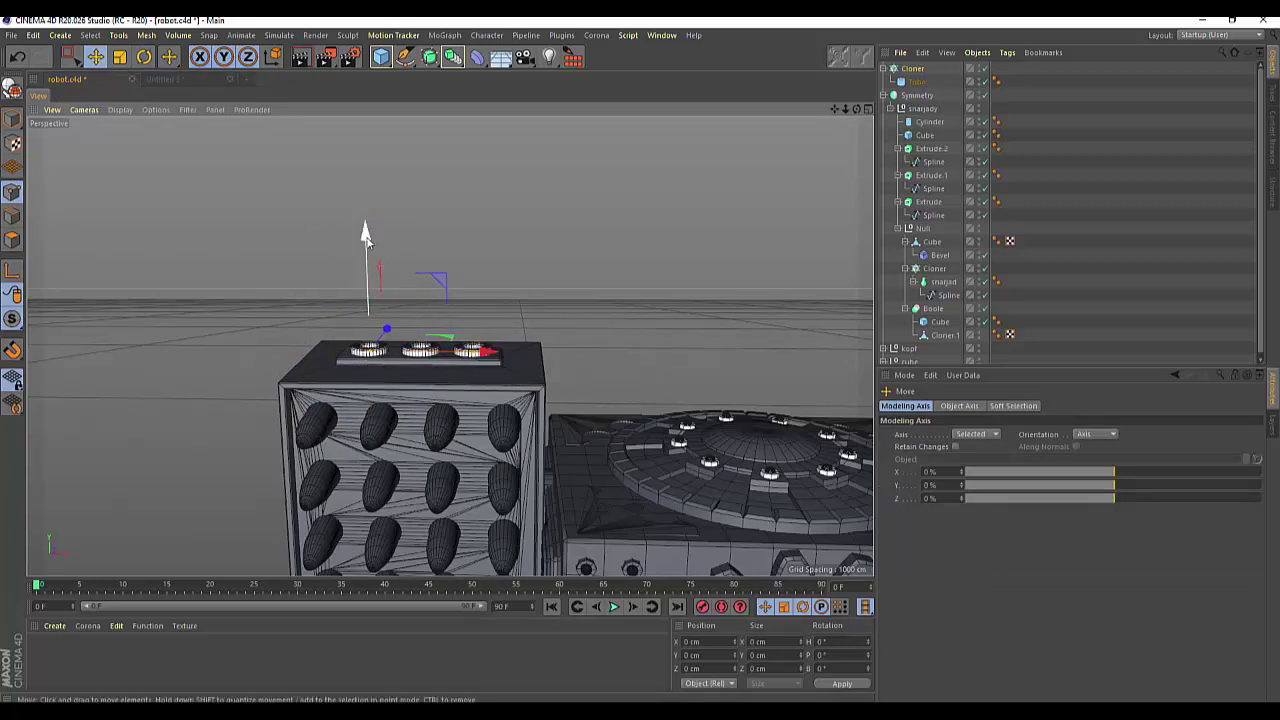
{"action": "left_click_drag", "start_coordinate": [365, 235], "coordinate": [365, 237]}
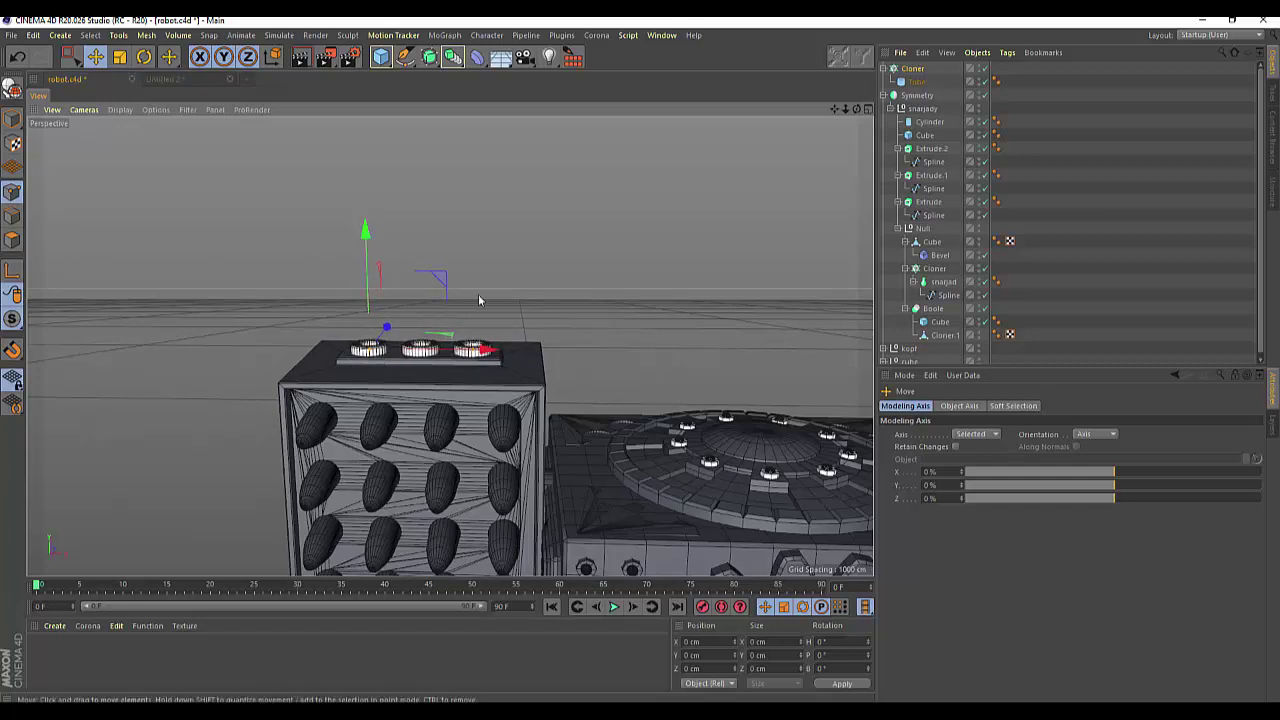
Step: Duplicate the Cloner as Cloner.1 and lift it above the first ring row
{"action": "left_click", "coordinate": [909, 70]}
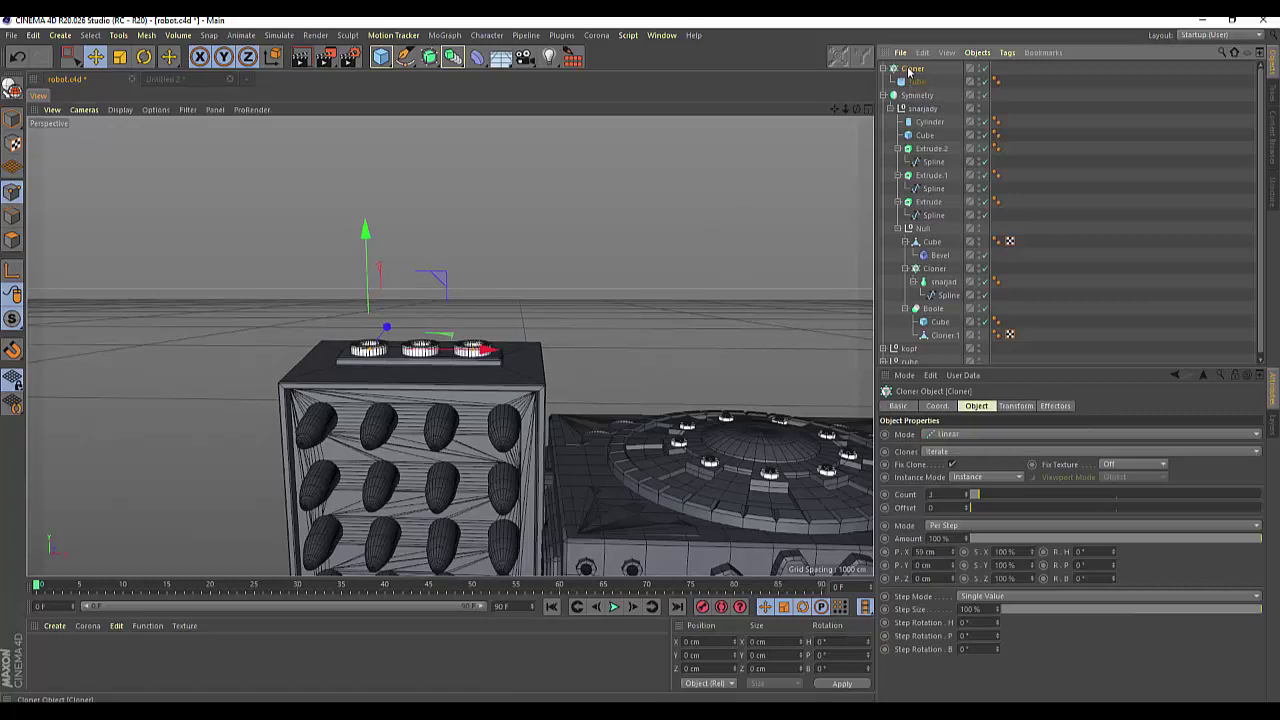
{"action": "key", "text": "ctrl+c"}
{"action": "key", "text": "ctrl+v"}
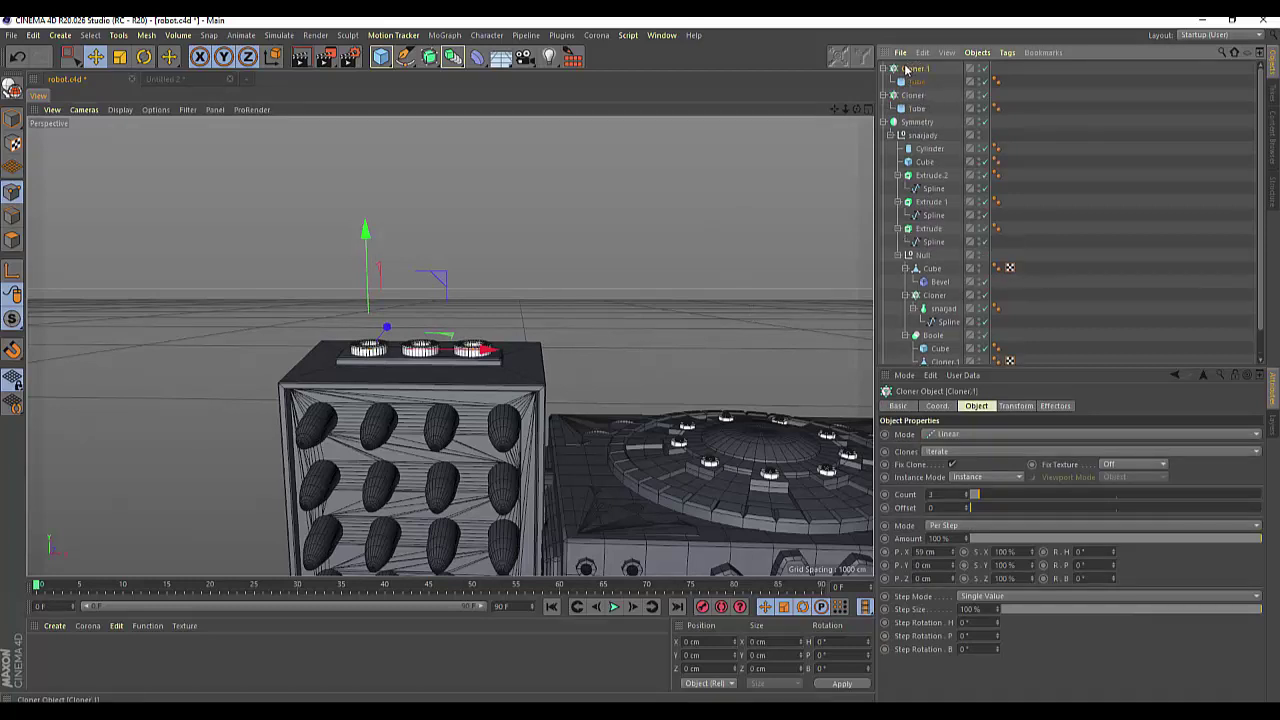
{"action": "left_click_drag", "start_coordinate": [363, 229], "coordinate": [404, 219]}
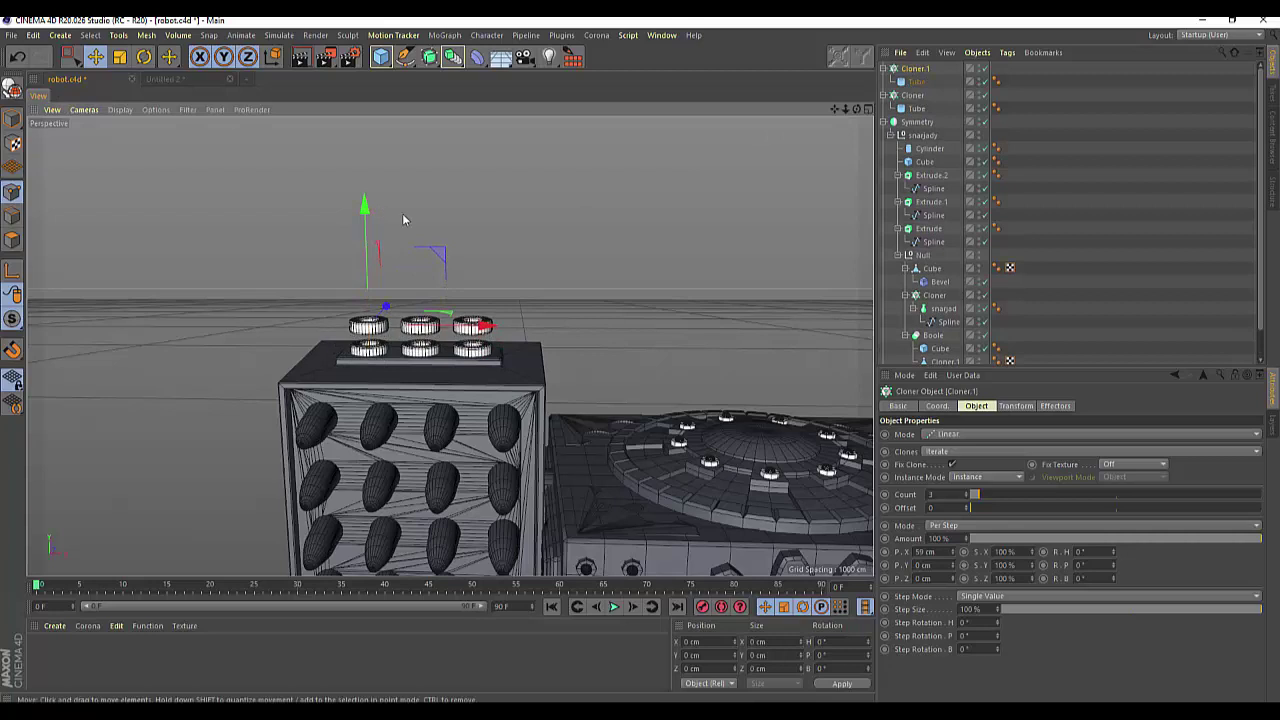
Step: Make Cloner.1's tube a slim post: 5 cm inner radius, 9 cm outer, 31 cm tall
{"action": "left_click", "coordinate": [918, 82]}
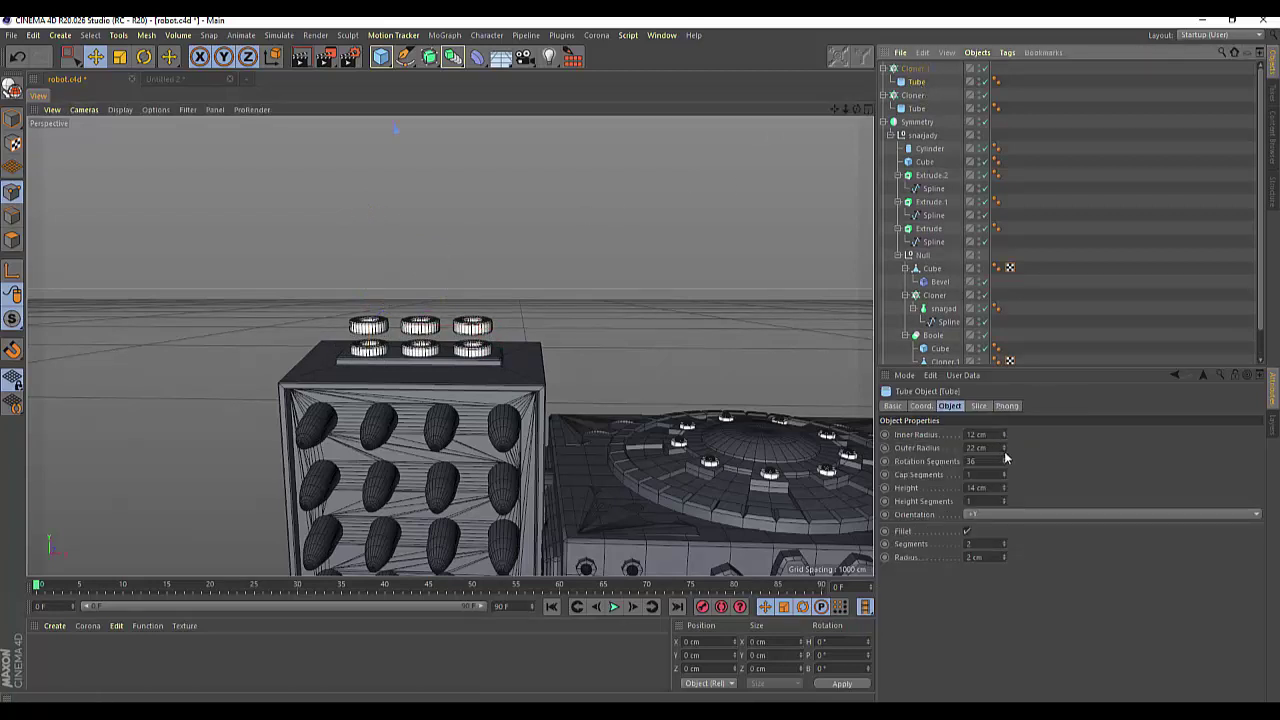
{"action": "mouse_move", "coordinate": [1005, 451]}
{"action": "left_mouse_down"}
{"action": "mouse_move", "coordinate": [1005, 475]}
{"action": "mouse_move", "coordinate": [1005, 440]}
{"action": "left_mouse_up"}
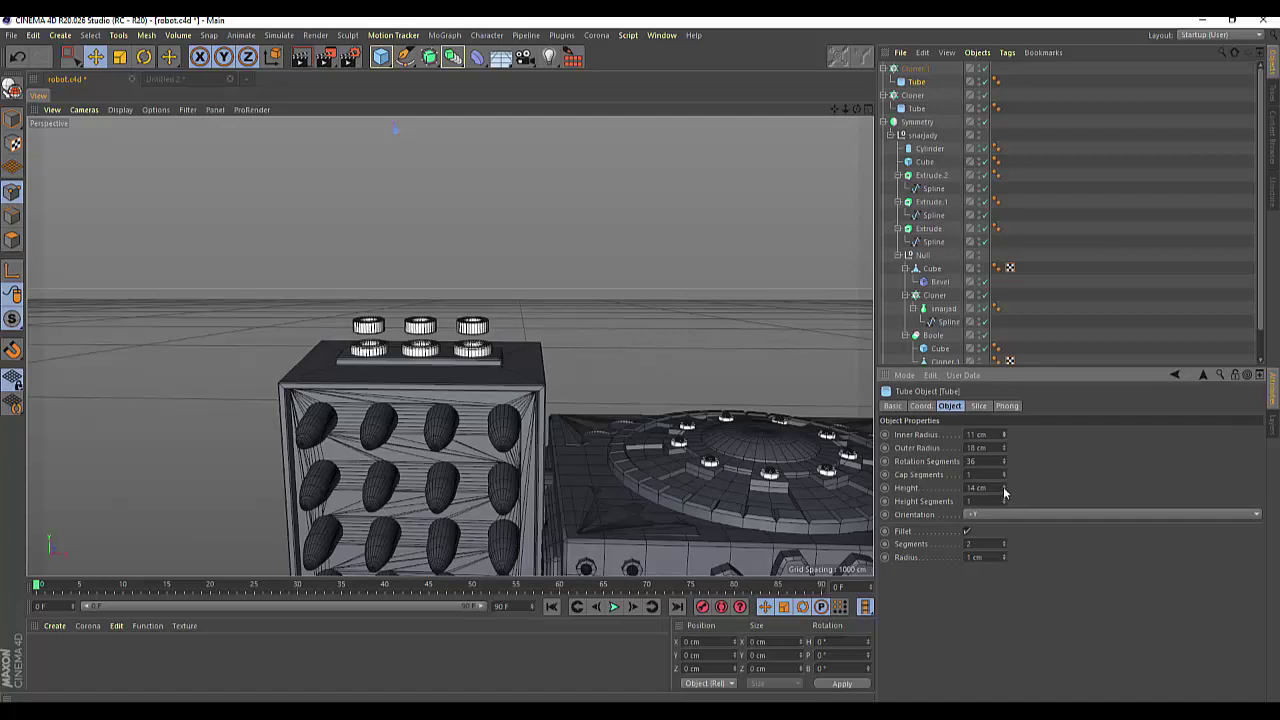
{"action": "left_click_drag", "start_coordinate": [1005, 492], "coordinate": [1004, 442]}
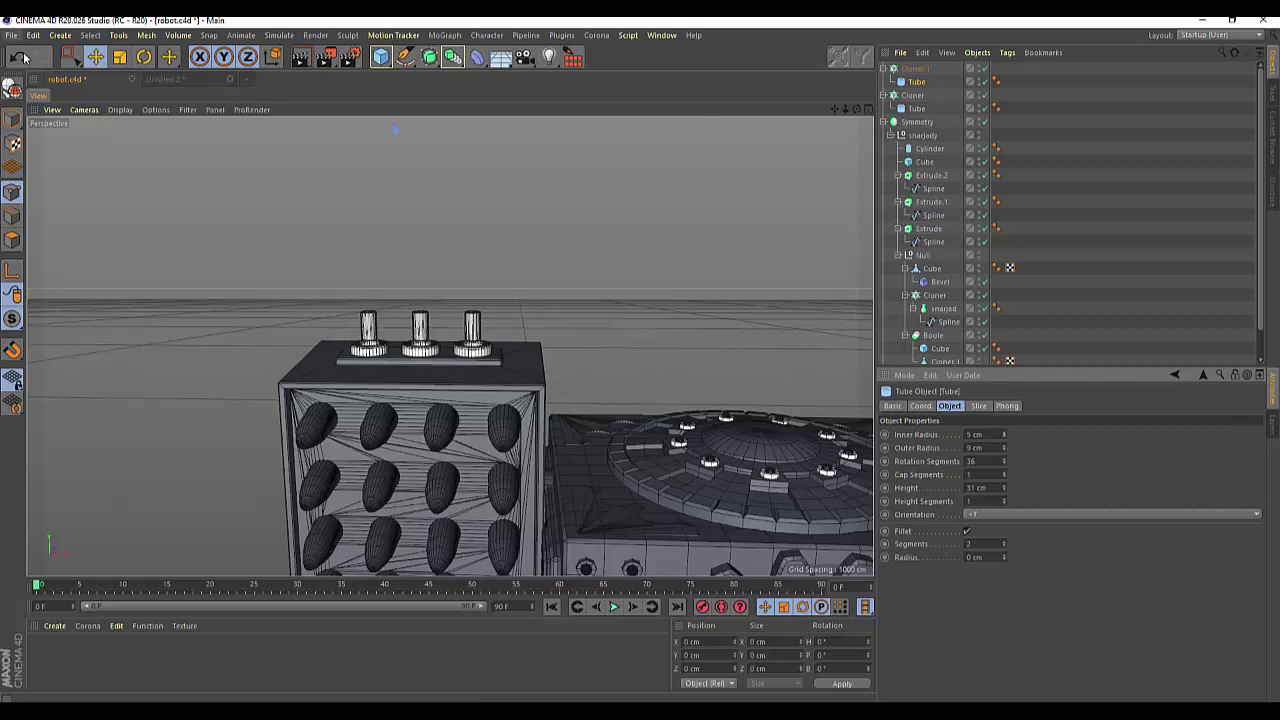
Step: Lower Cloner.1's post row so each slim post sits inside its ring
{"action": "left_click", "coordinate": [95, 57]}
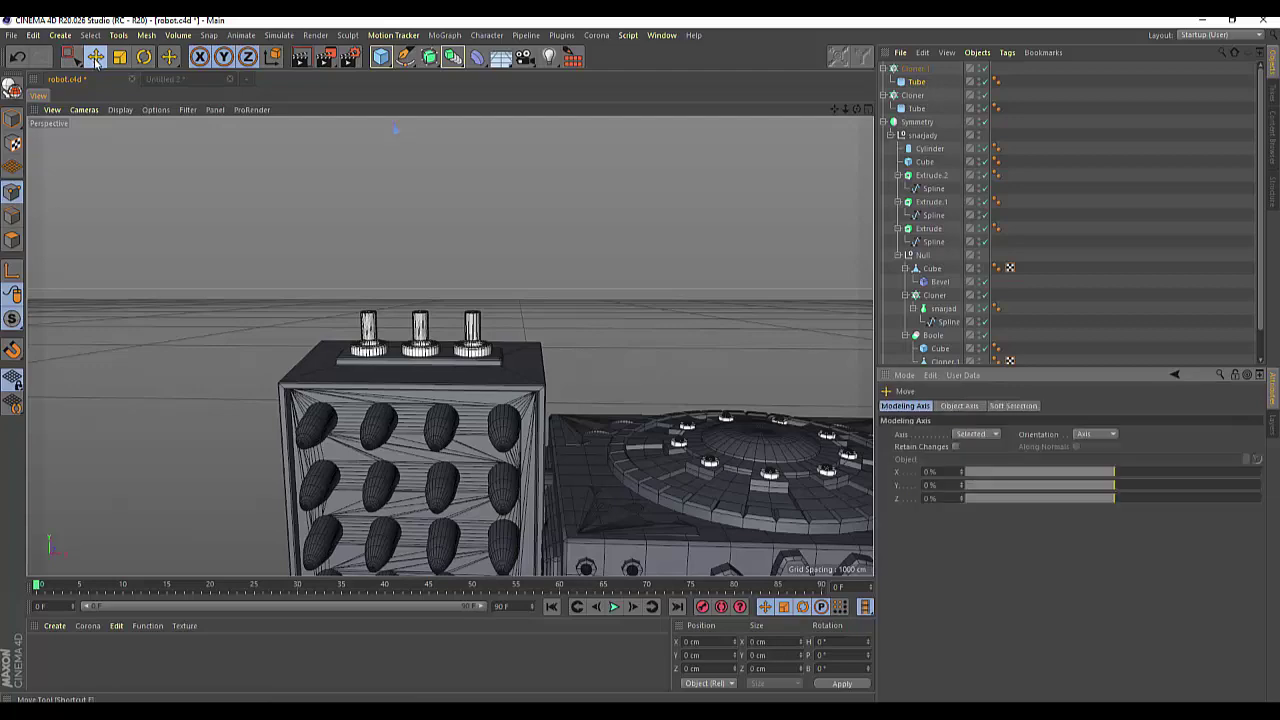
{"action": "scroll", "coordinate": [440, 190], "scroll_direction": "down", "scroll_amount": 3}
{"action": "scroll", "coordinate": [455, 199], "scroll_direction": "down", "scroll_amount": 2}
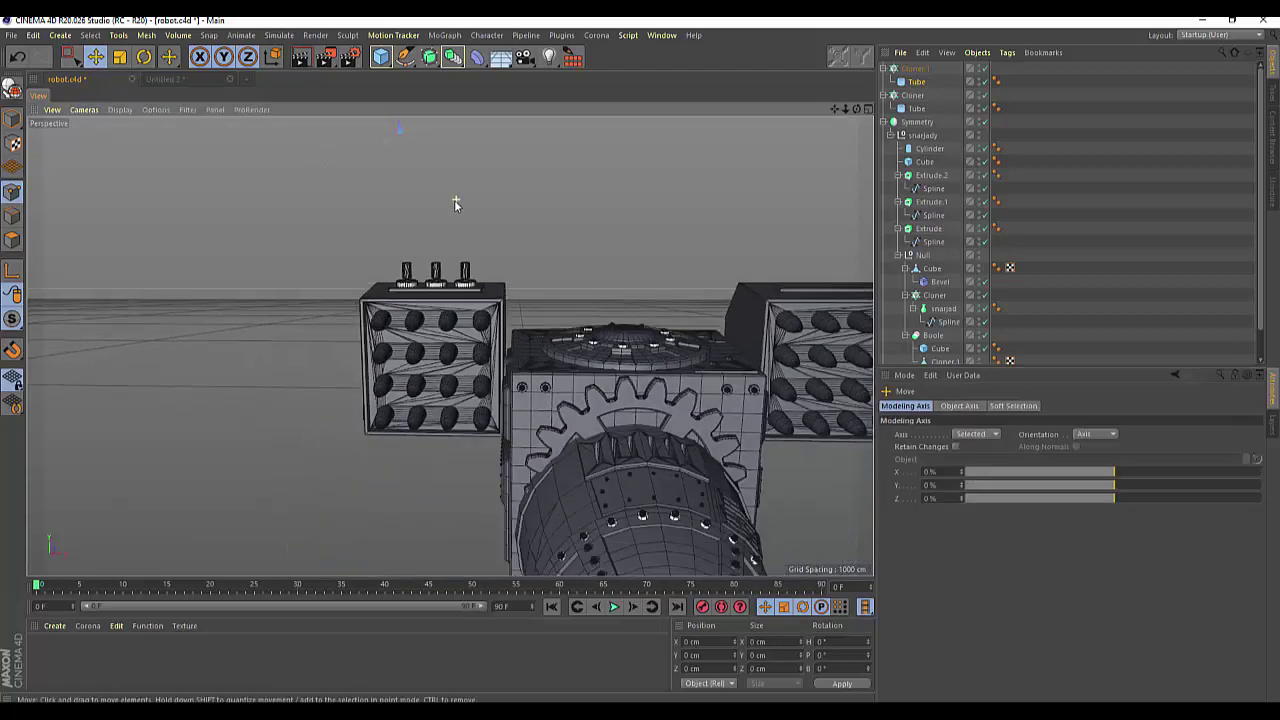
{"action": "scroll", "coordinate": [453, 200], "scroll_direction": "down", "scroll_amount": 2}
{"action": "scroll", "coordinate": [451, 204], "scroll_direction": "down", "scroll_amount": 2}
{"action": "scroll", "coordinate": [448, 206], "scroll_direction": "up", "scroll_amount": 2}
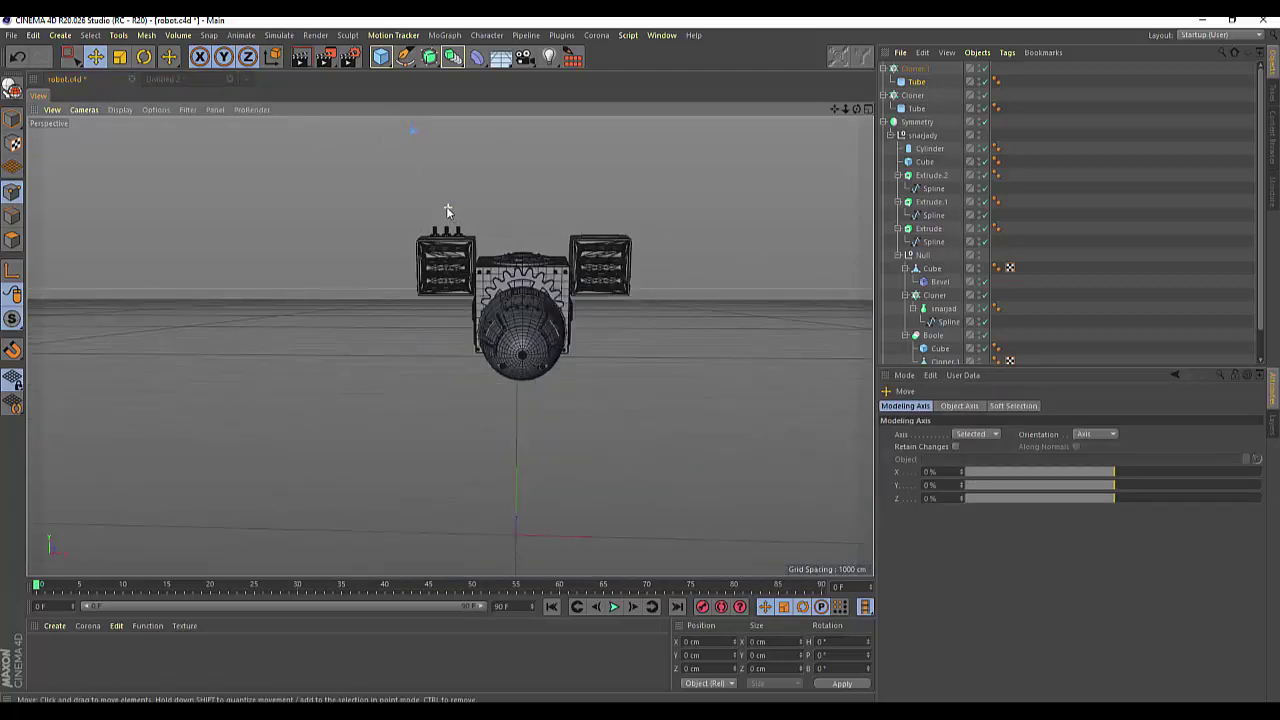
{"action": "scroll", "coordinate": [446, 206], "scroll_direction": "up", "scroll_amount": 3}
{"action": "scroll", "coordinate": [452, 205], "scroll_direction": "up", "scroll_amount": 3}
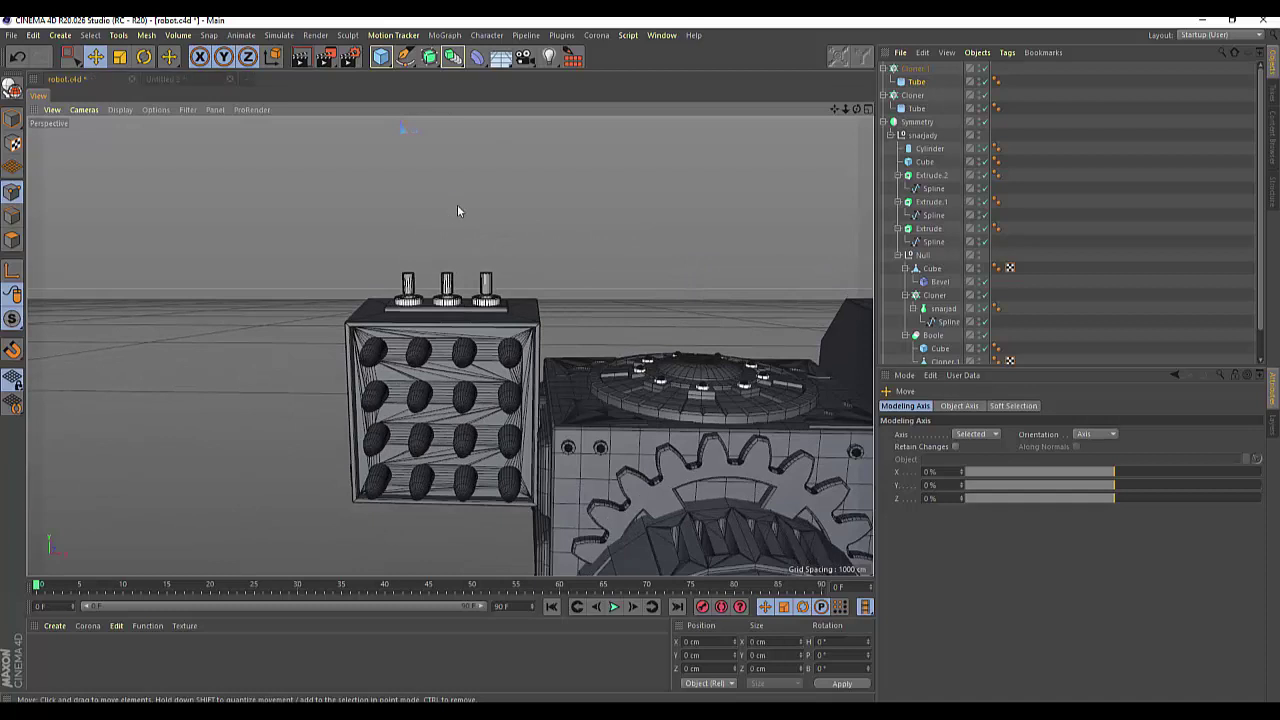
{"action": "left_click", "coordinate": [915, 84]}
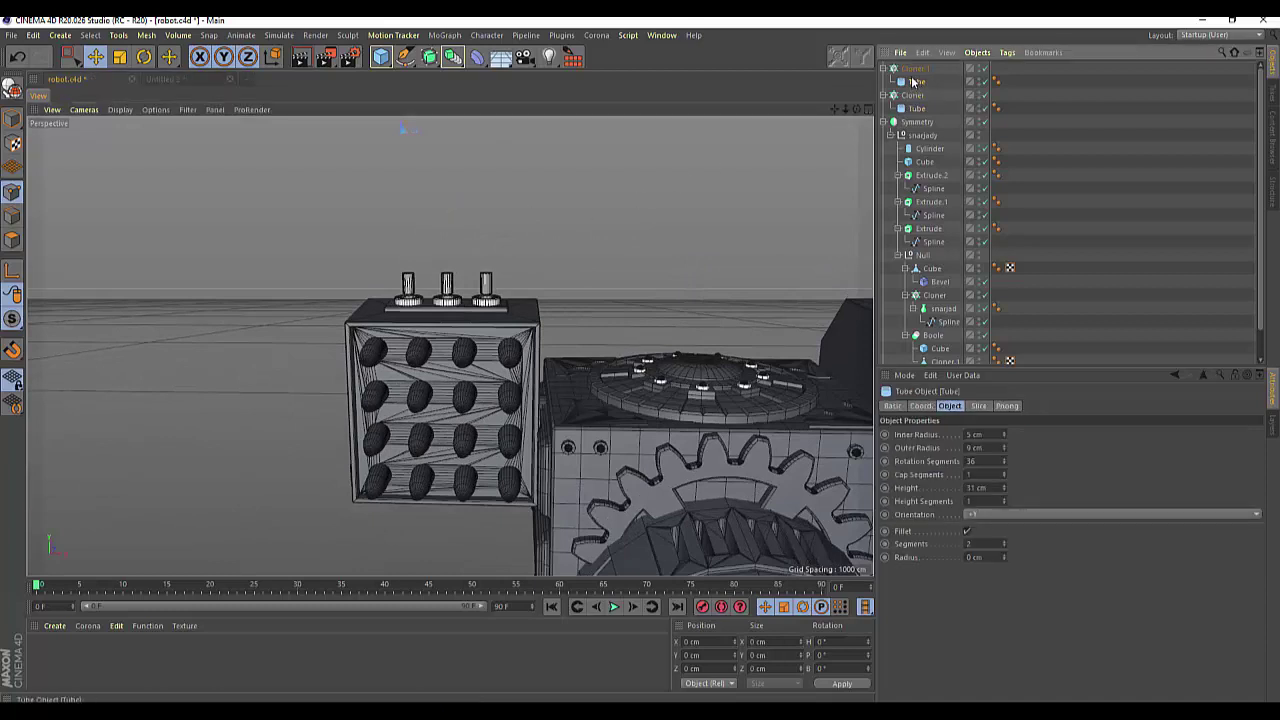
{"action": "left_click", "coordinate": [912, 68]}
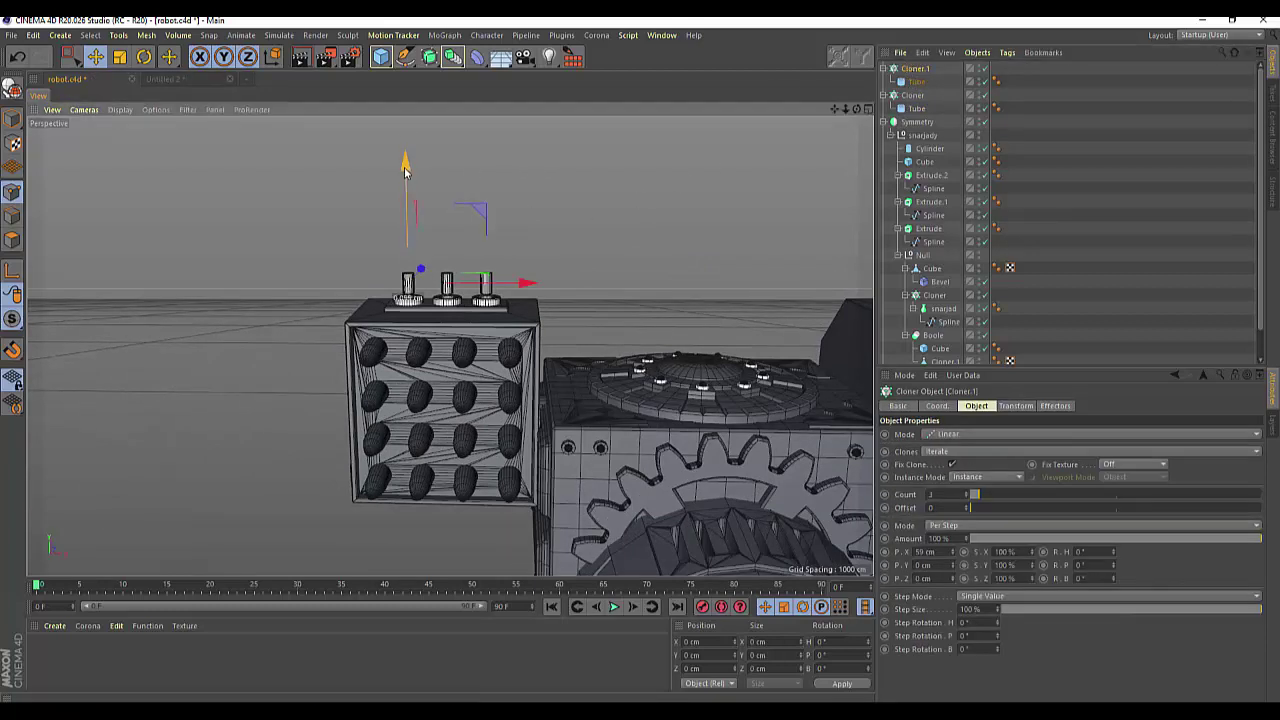
{"action": "left_click_drag", "start_coordinate": [405, 170], "coordinate": [405, 187]}
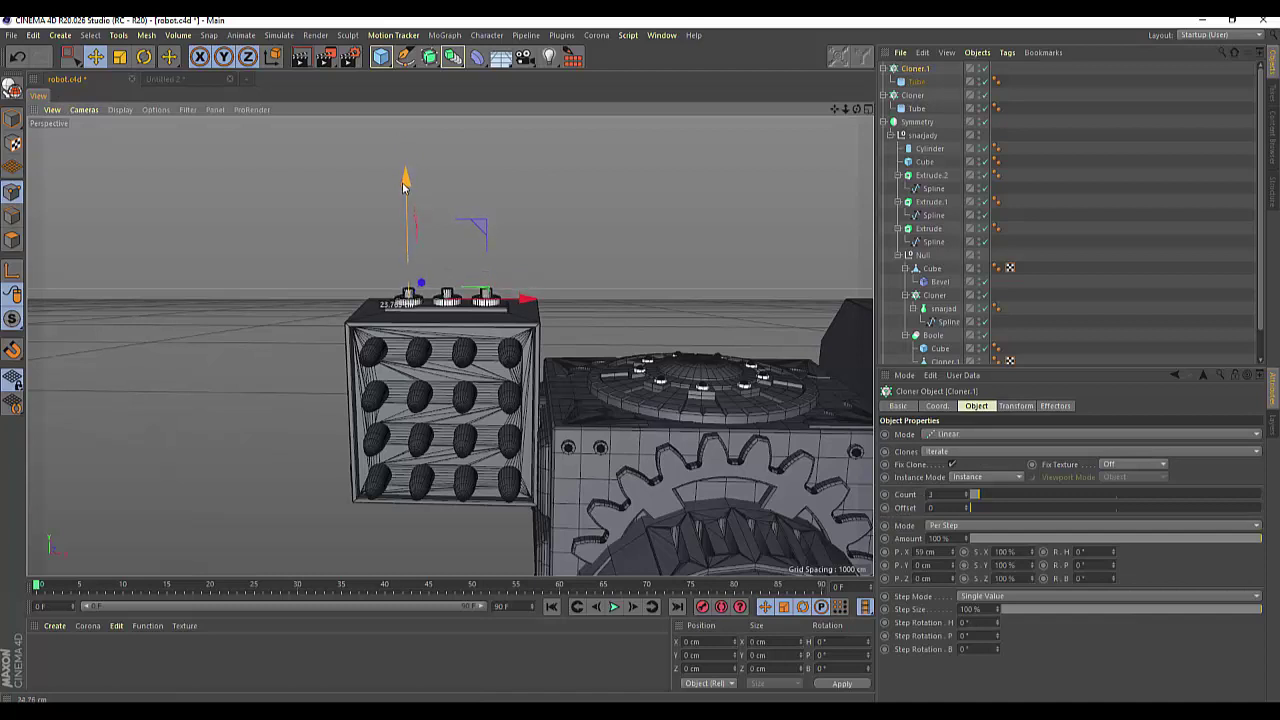
{"action": "right_click_drag", "start_coordinate": [484, 232], "coordinate": [584, 220], "text": "alt"}
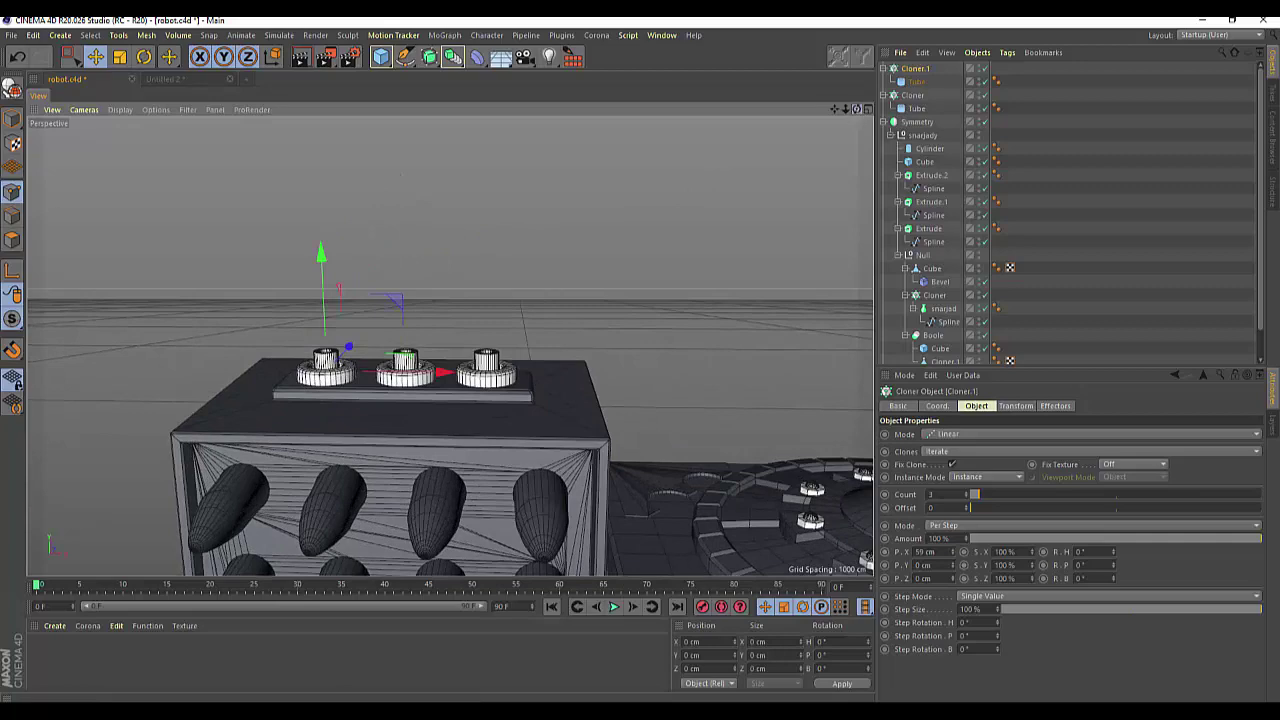
{"action": "left_click_drag", "start_coordinate": [856, 109], "coordinate": [857, 113]}
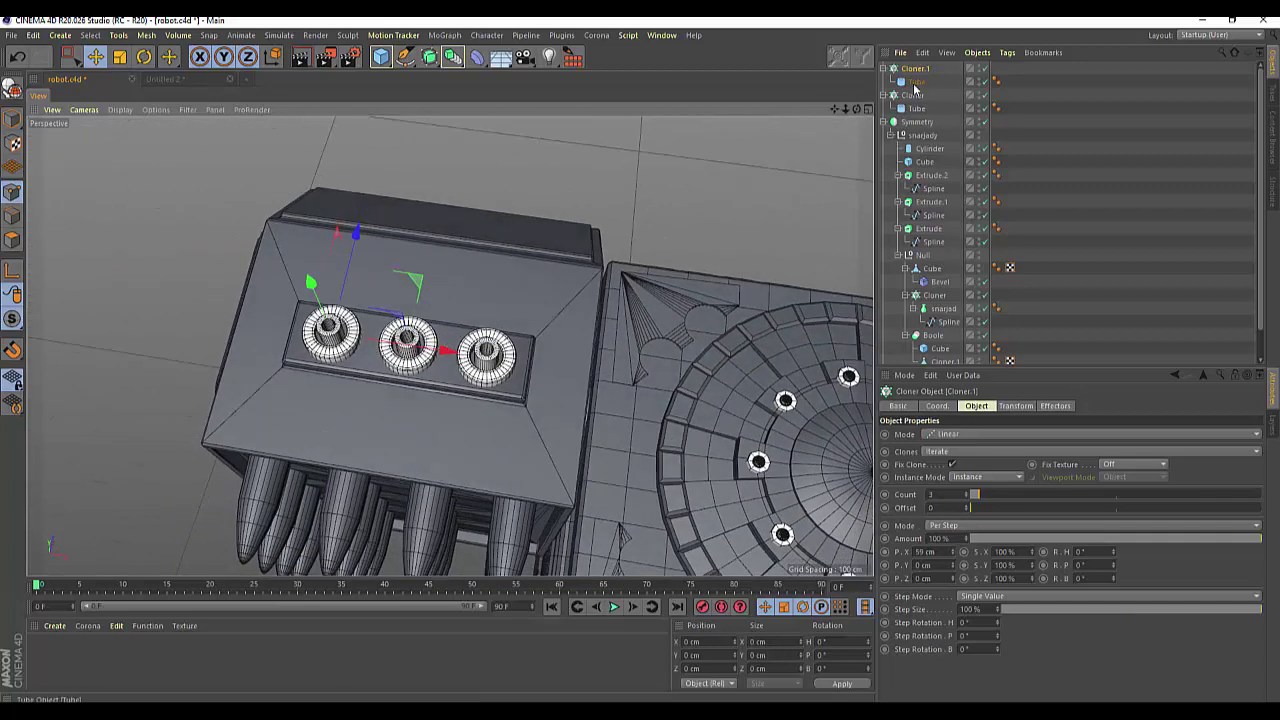
Step: Widen Cloner.1's tubes into thin rings with 14 cm outer and 11 cm inner radius
{"action": "left_click", "coordinate": [914, 83]}
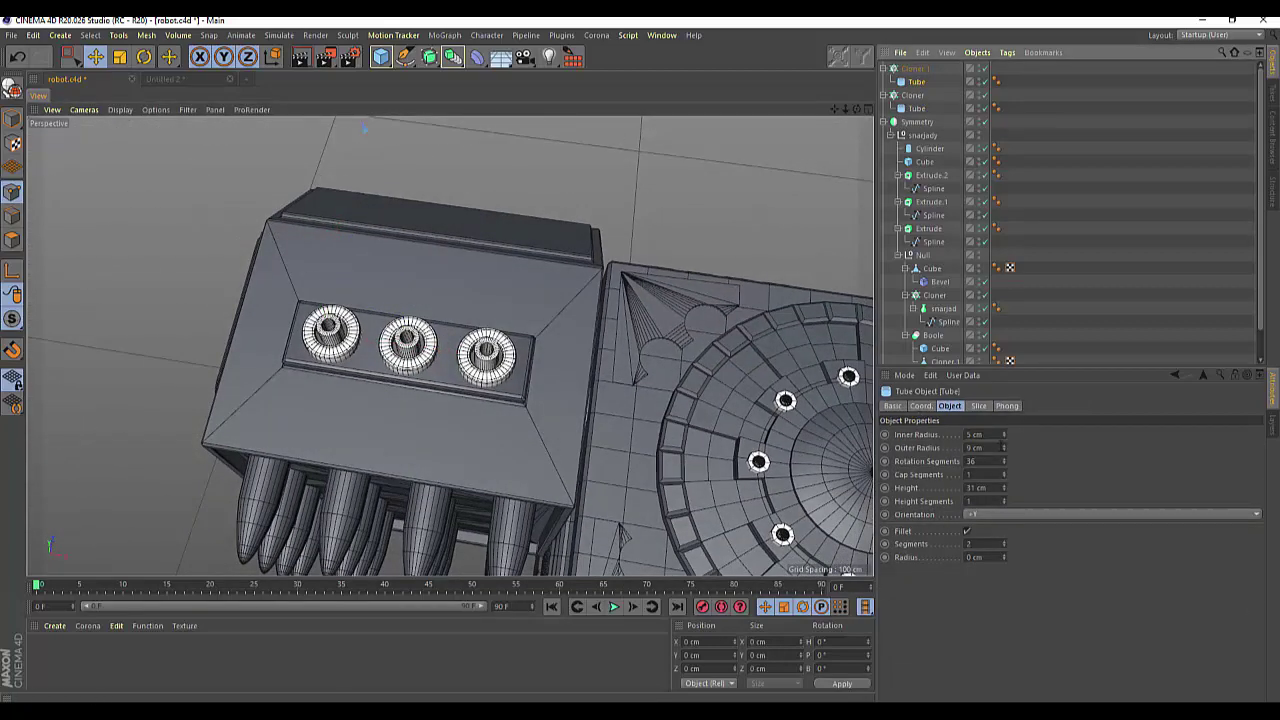
{"action": "left_click_drag", "start_coordinate": [1005, 448], "coordinate": [1003, 452]}
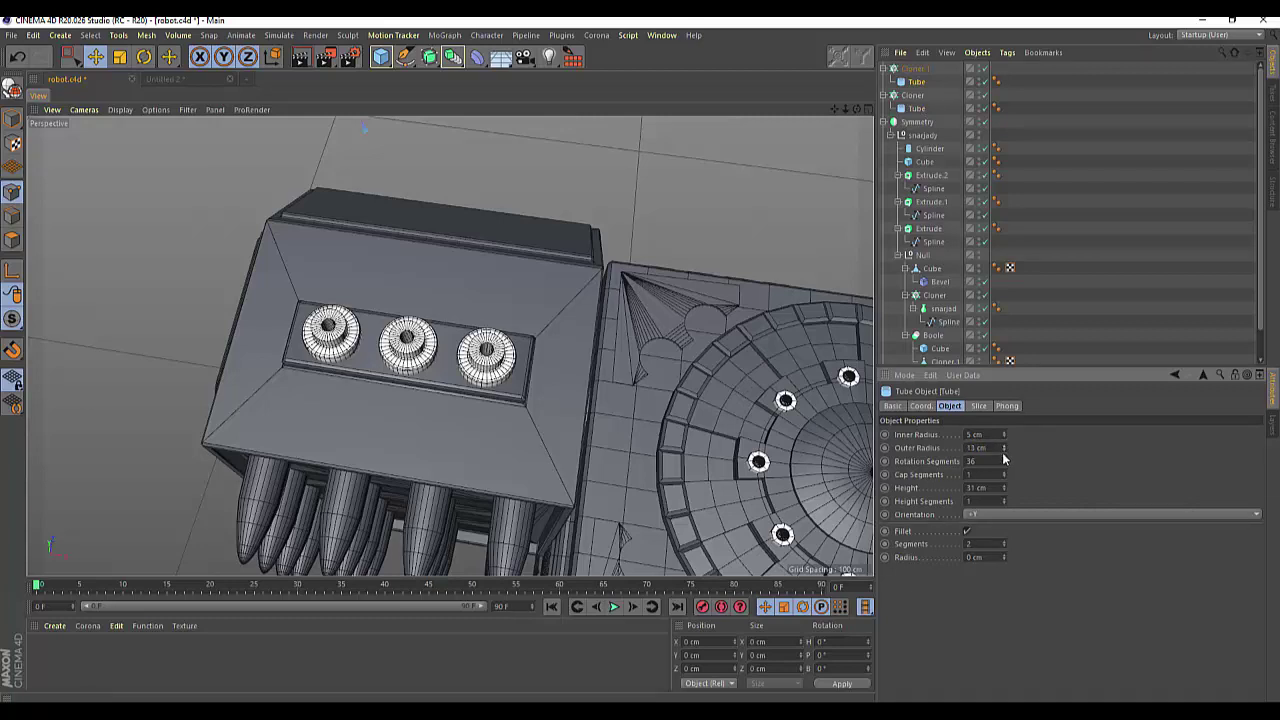
{"action": "left_click", "coordinate": [1003, 452]}
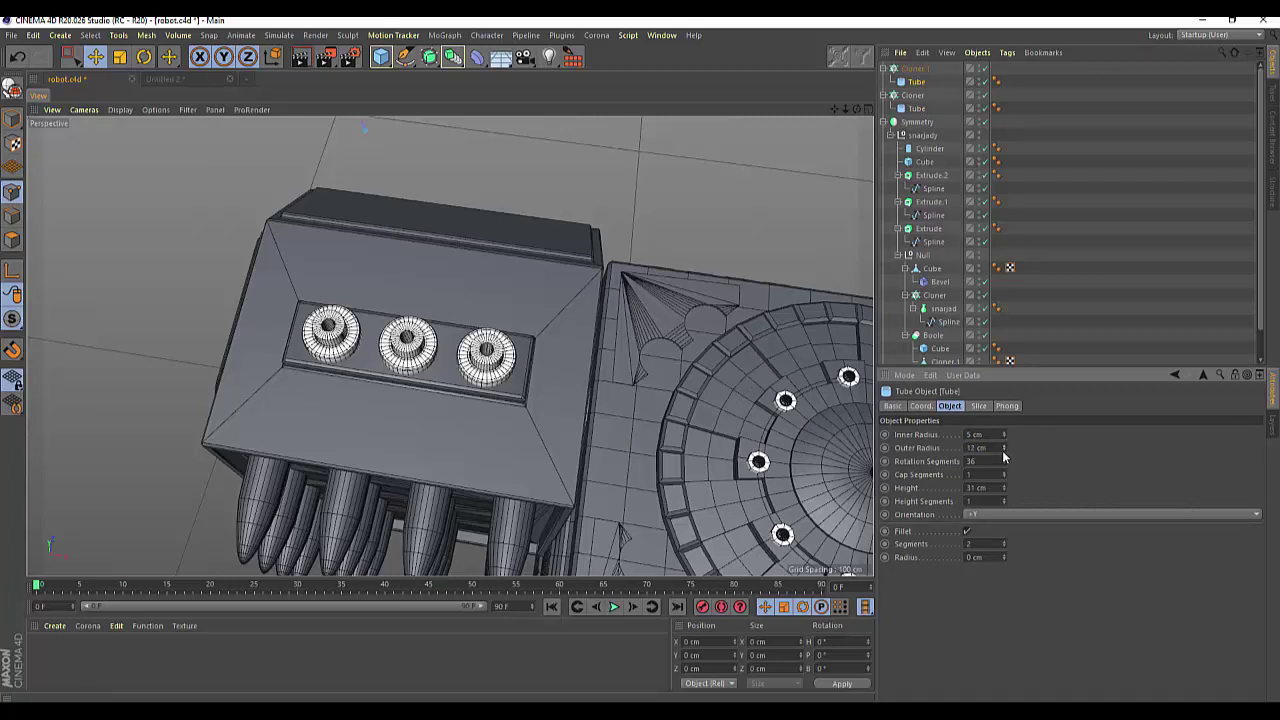
{"action": "left_click", "coordinate": [1004, 452]}
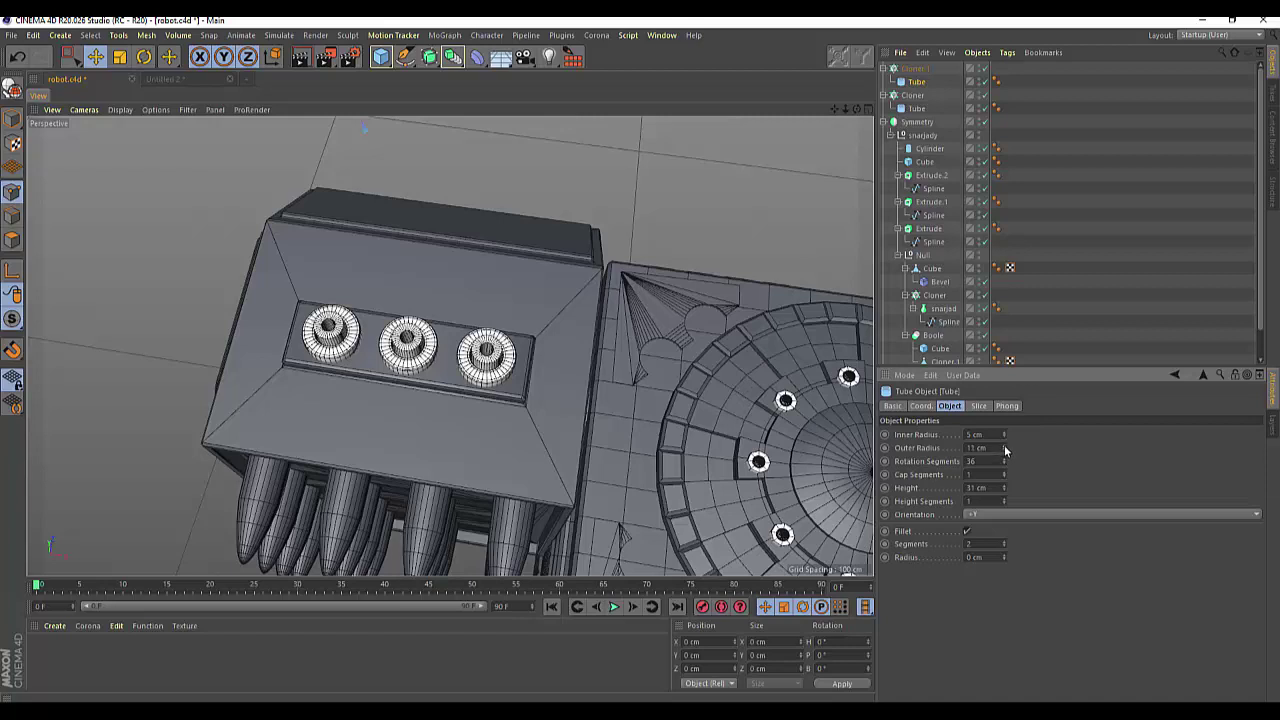
{"action": "left_click", "coordinate": [1004, 446]}
{"action": "left_click", "coordinate": [1004, 446]}
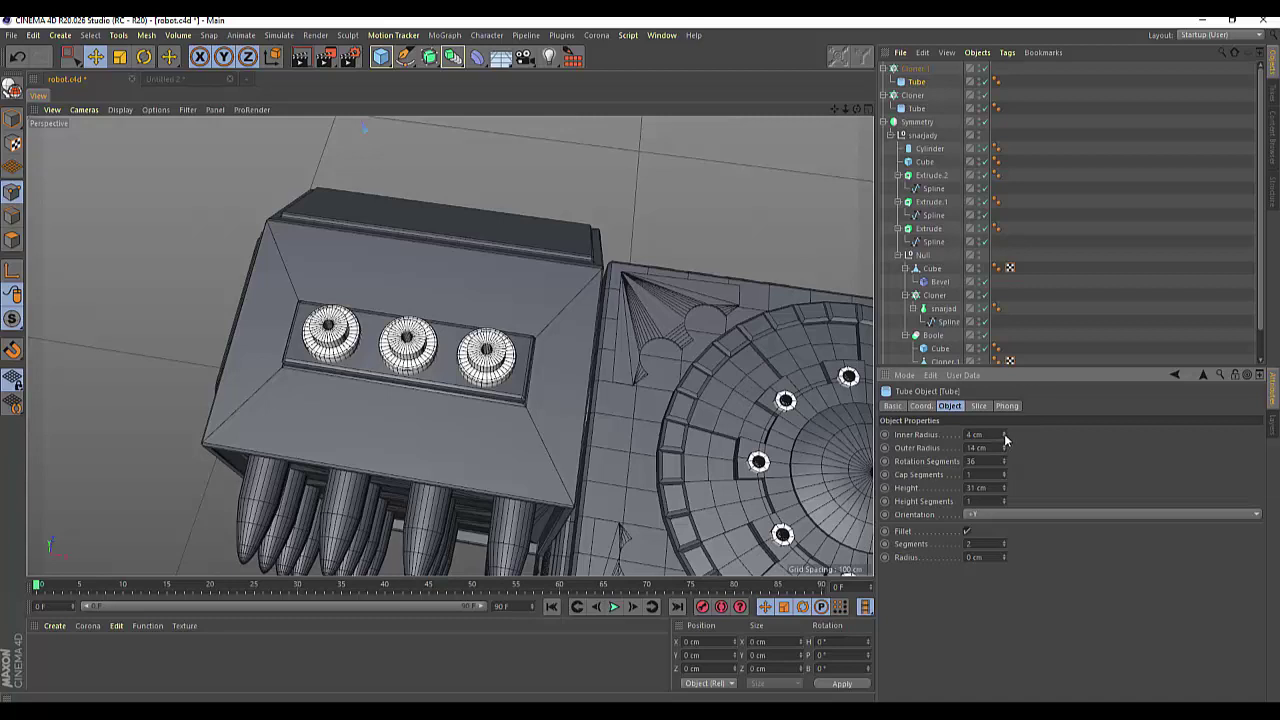
{"action": "mouse_move", "coordinate": [1004, 435]}
{"action": "left_mouse_down"}
{"action": "mouse_move", "coordinate": [990, 440]}
{"action": "mouse_move", "coordinate": [1004, 420]}
{"action": "mouse_move", "coordinate": [1006, 436]}
{"action": "left_mouse_up"}
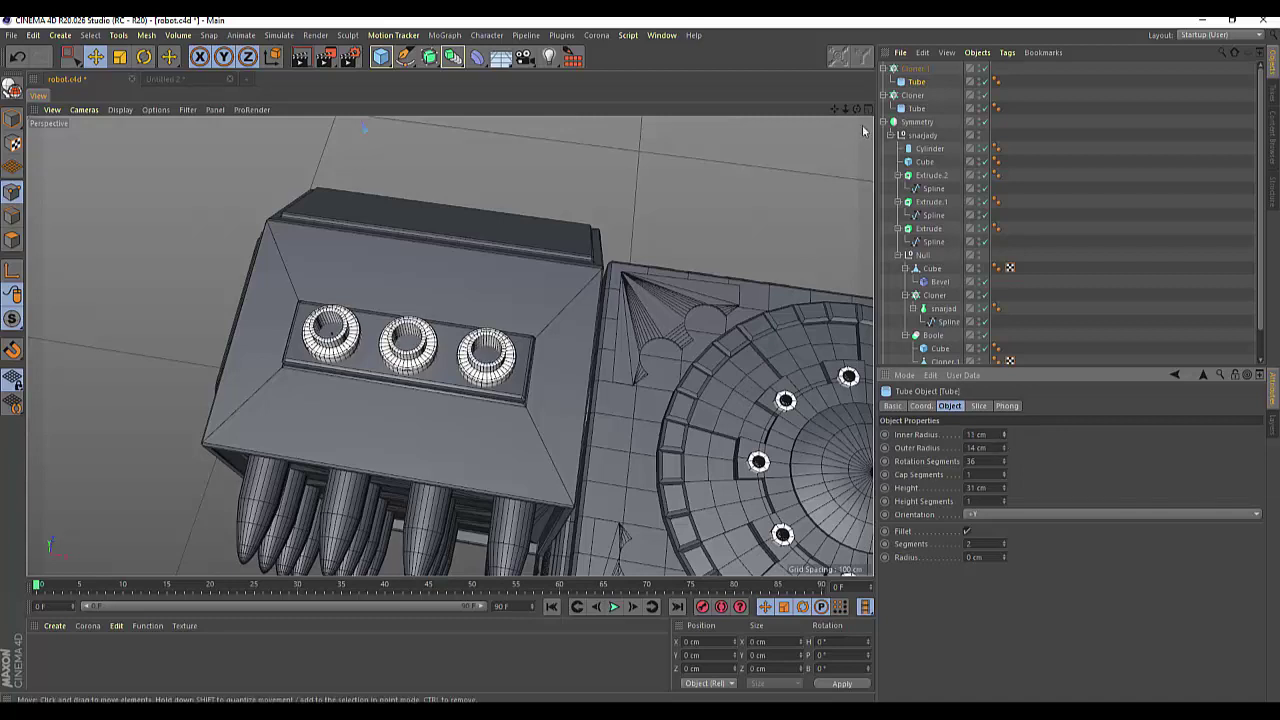
{"action": "mouse_move", "coordinate": [857, 108]}
{"action": "left_mouse_down"}
{"action": "mouse_move", "coordinate": [862, 130]}
{"action": "mouse_move", "coordinate": [940, 138]}
{"action": "left_mouse_up"}
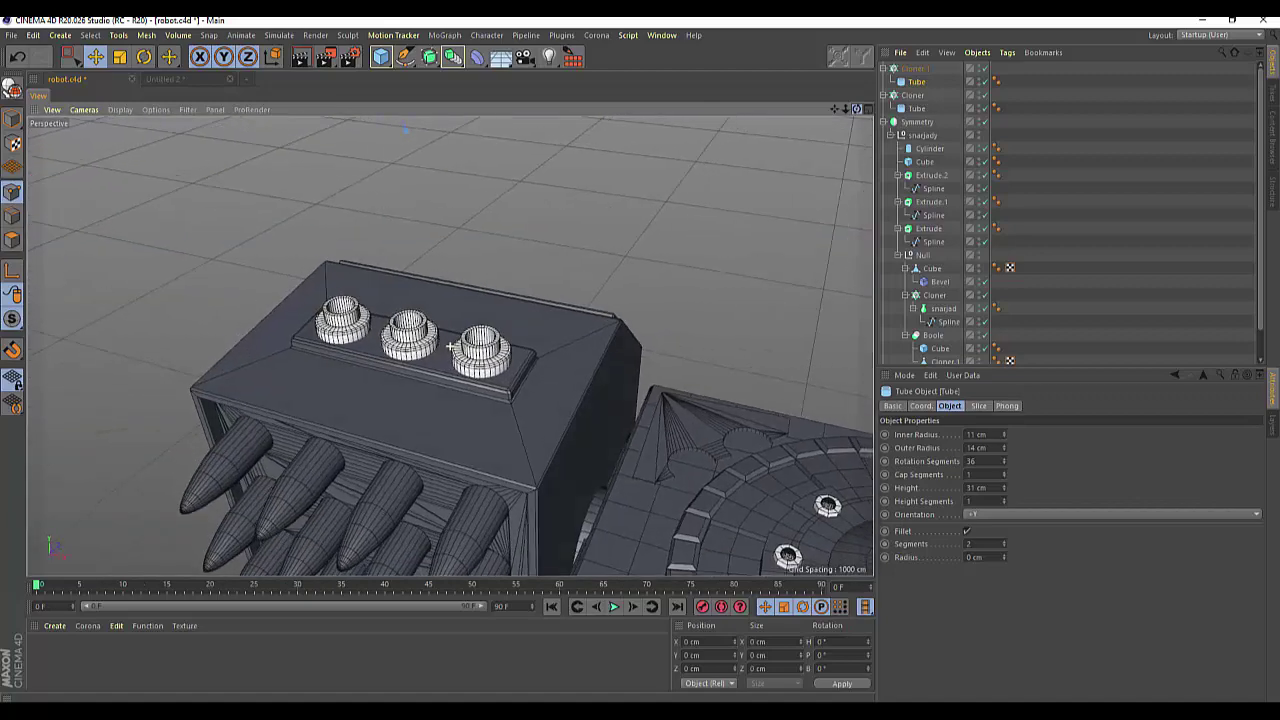
{"action": "left_click_drag", "start_coordinate": [940, 138], "coordinate": [629, 273]}
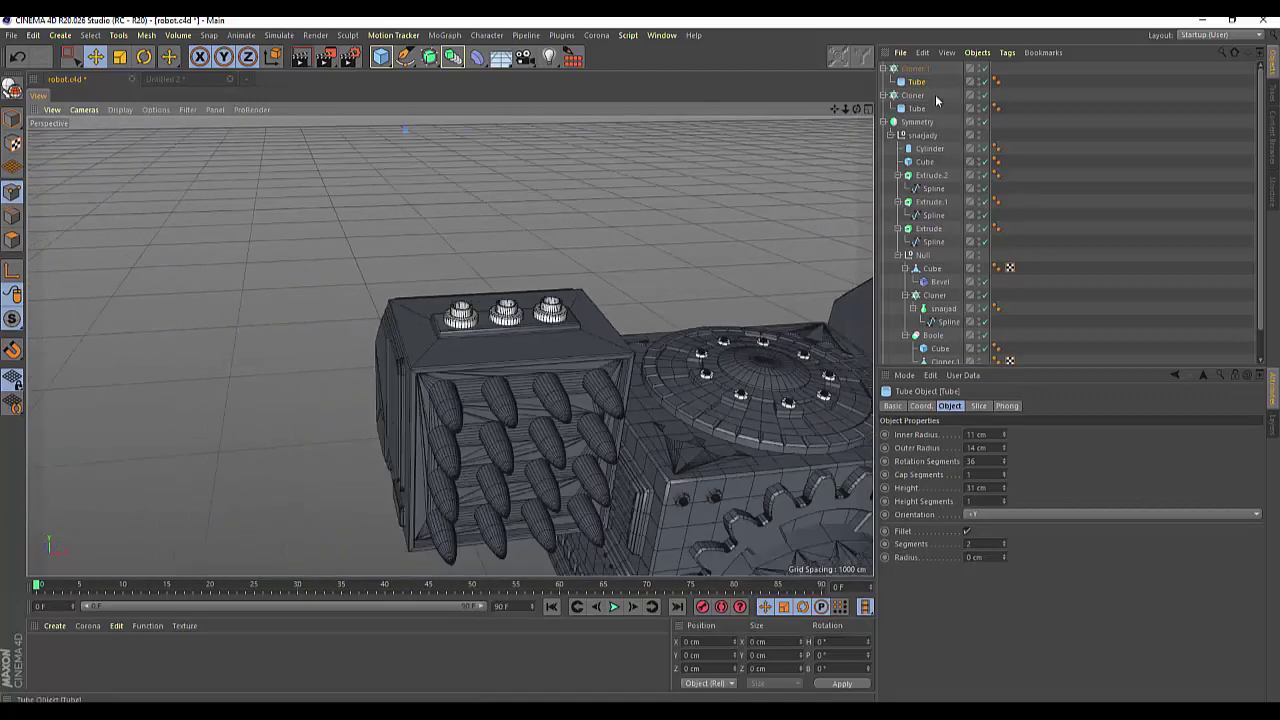
Step: Add a Symmetry object and nest Cloner.1 under Symmetry.1
{"action": "left_click", "coordinate": [912, 69]}
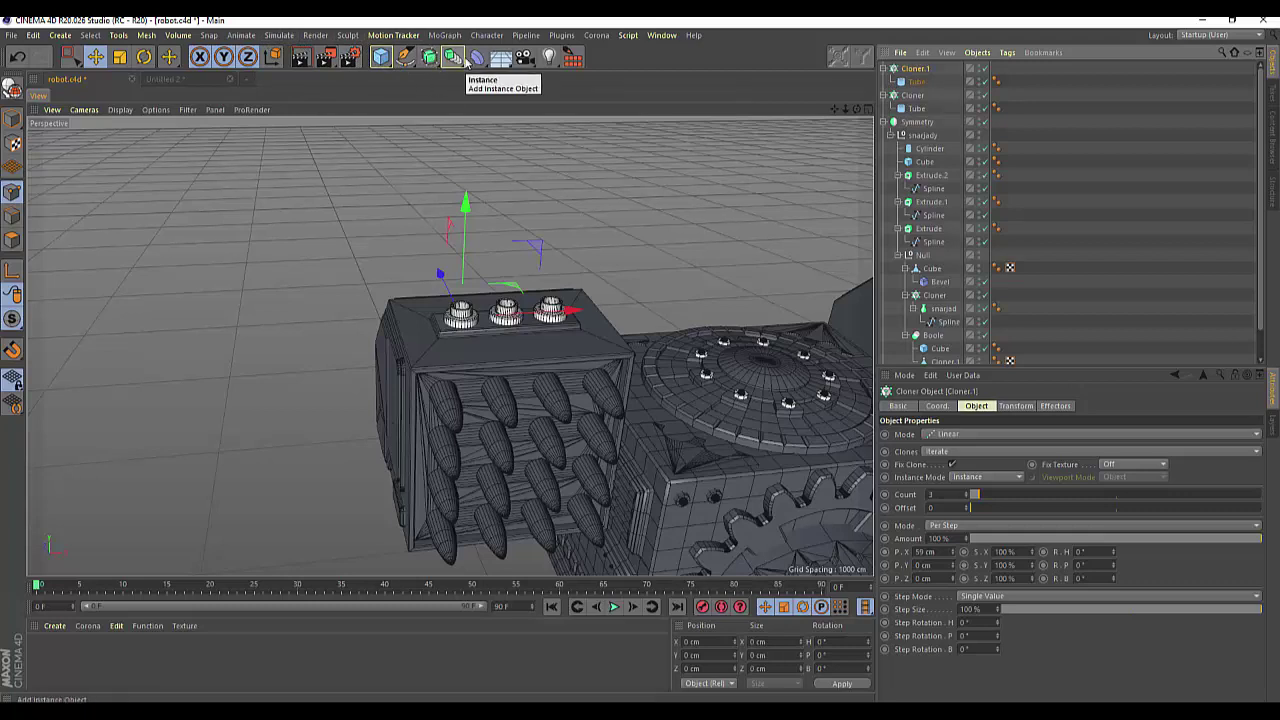
{"action": "left_click", "coordinate": [455, 60]}
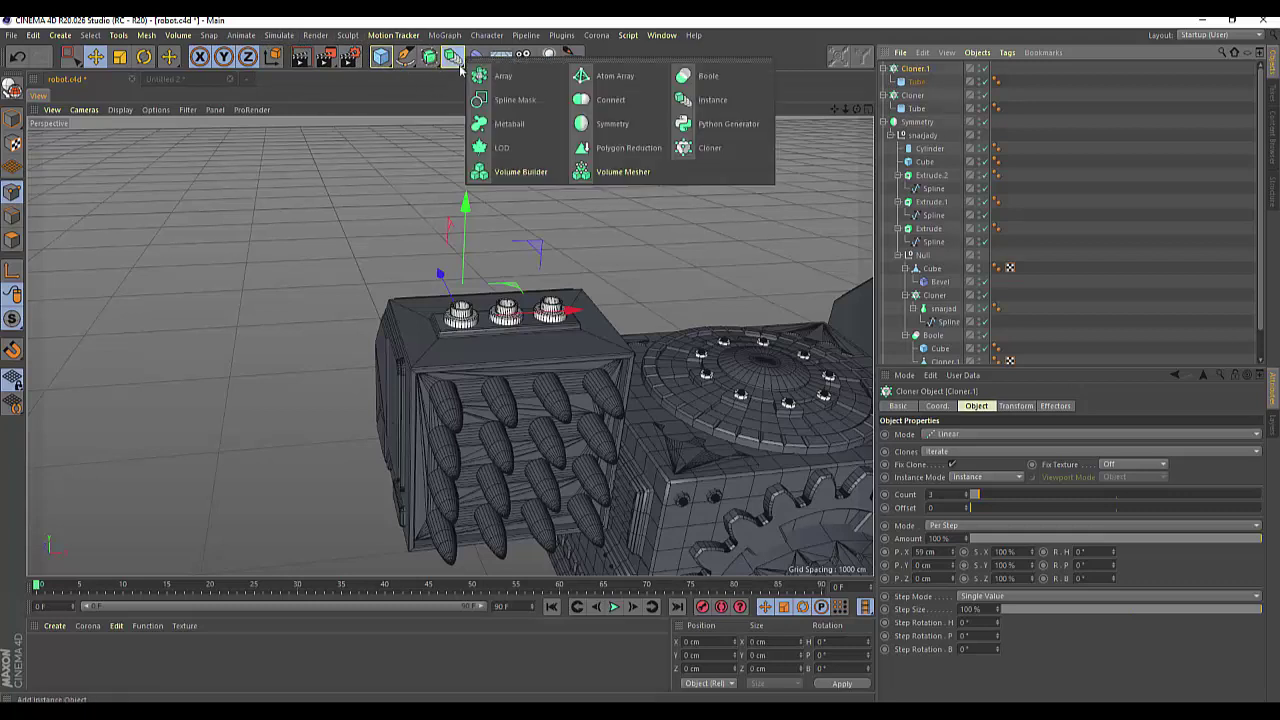
{"action": "left_click", "coordinate": [605, 125]}
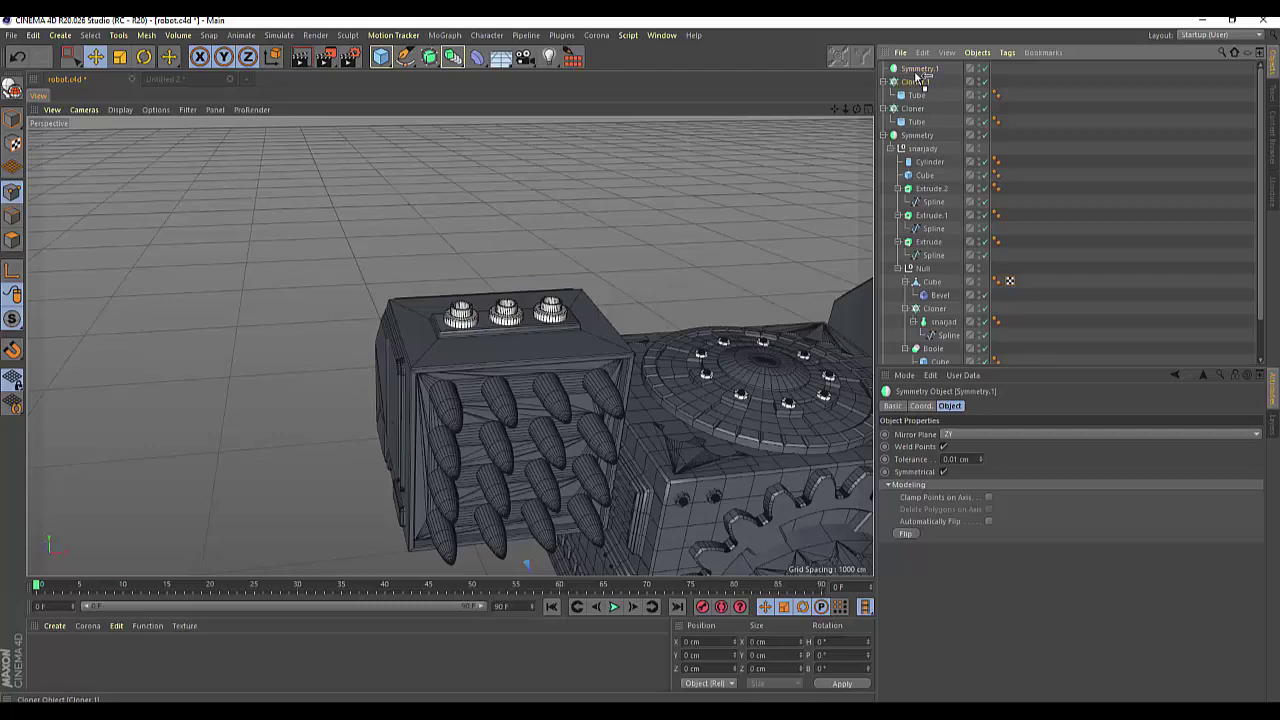
{"action": "left_click_drag", "start_coordinate": [920, 72], "coordinate": [918, 70]}
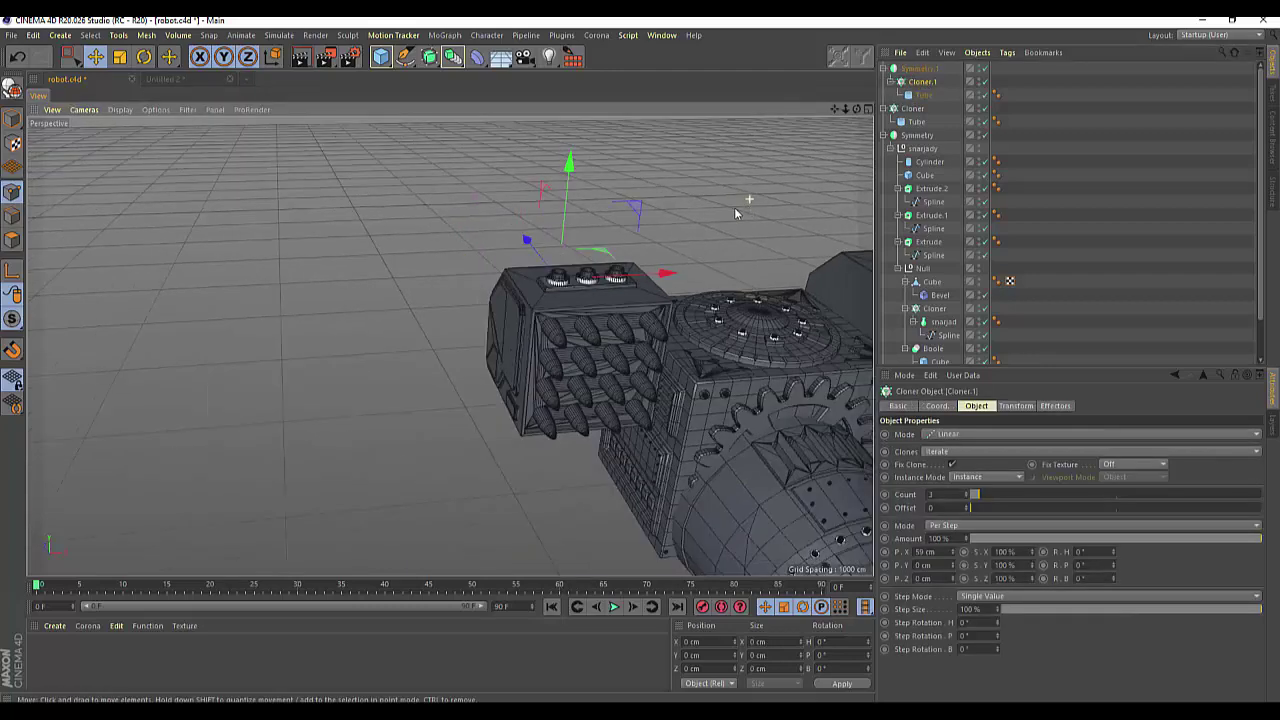
{"action": "mouse_move", "coordinate": [734, 207]}
{"action": "left_mouse_down", "text": "alt"}
{"action": "mouse_move", "coordinate": [799, 130]}
{"action": "mouse_move", "coordinate": [824, 155]}
{"action": "left_mouse_up", "text": "alt"}
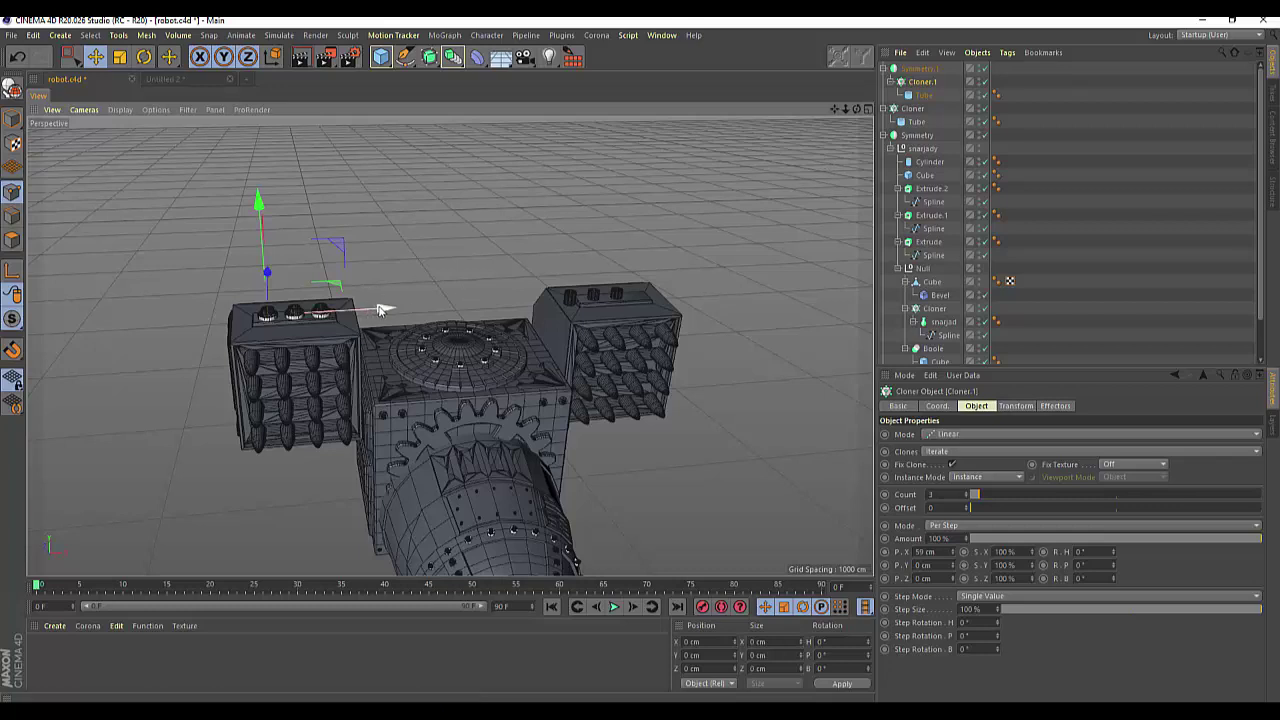
Step: Undo the test move and select Cloner.1, Tube and Cloner together
{"action": "left_click_drag", "start_coordinate": [380, 310], "coordinate": [368, 311]}
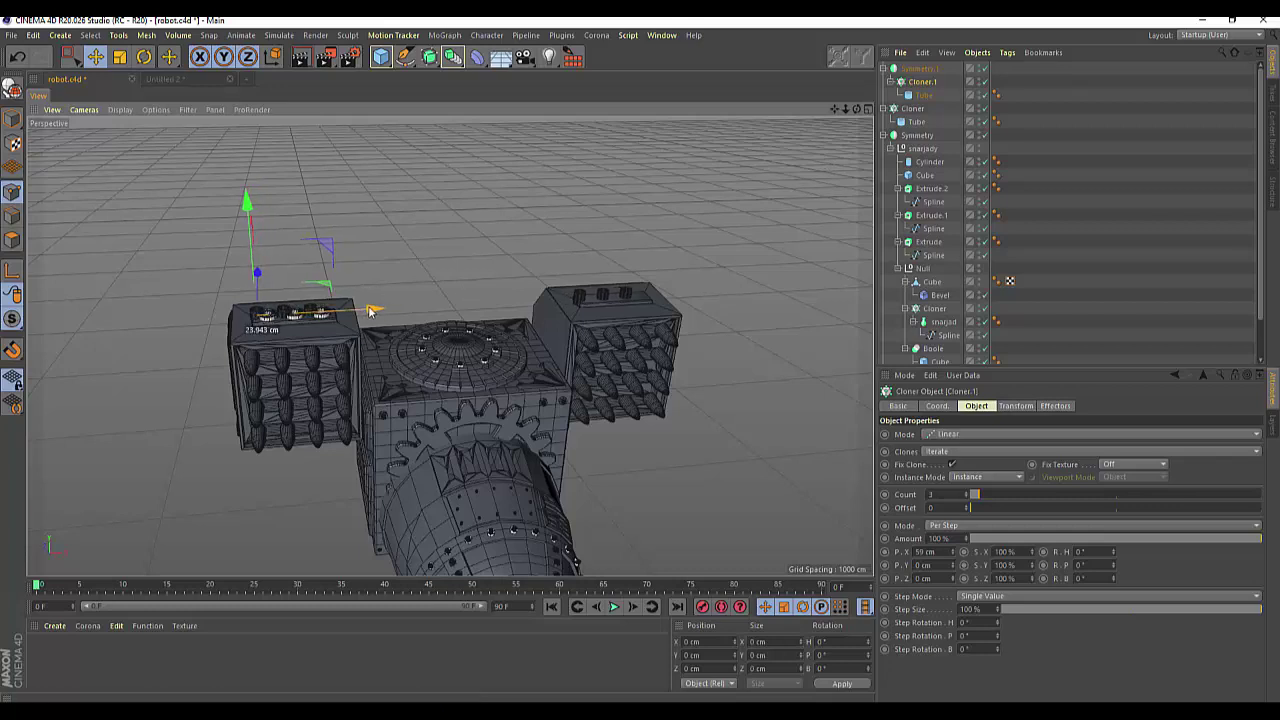
{"action": "key", "text": "ctrl+z"}
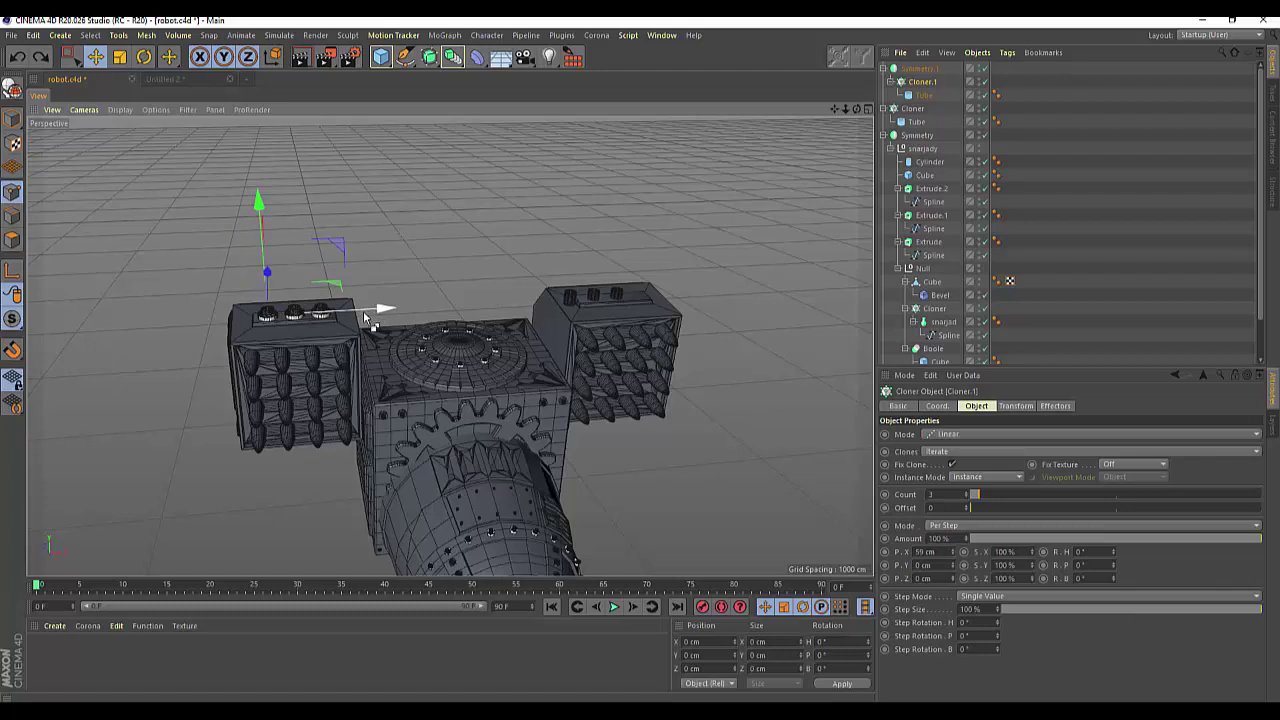
{"action": "key", "text": "ctrl+z"}
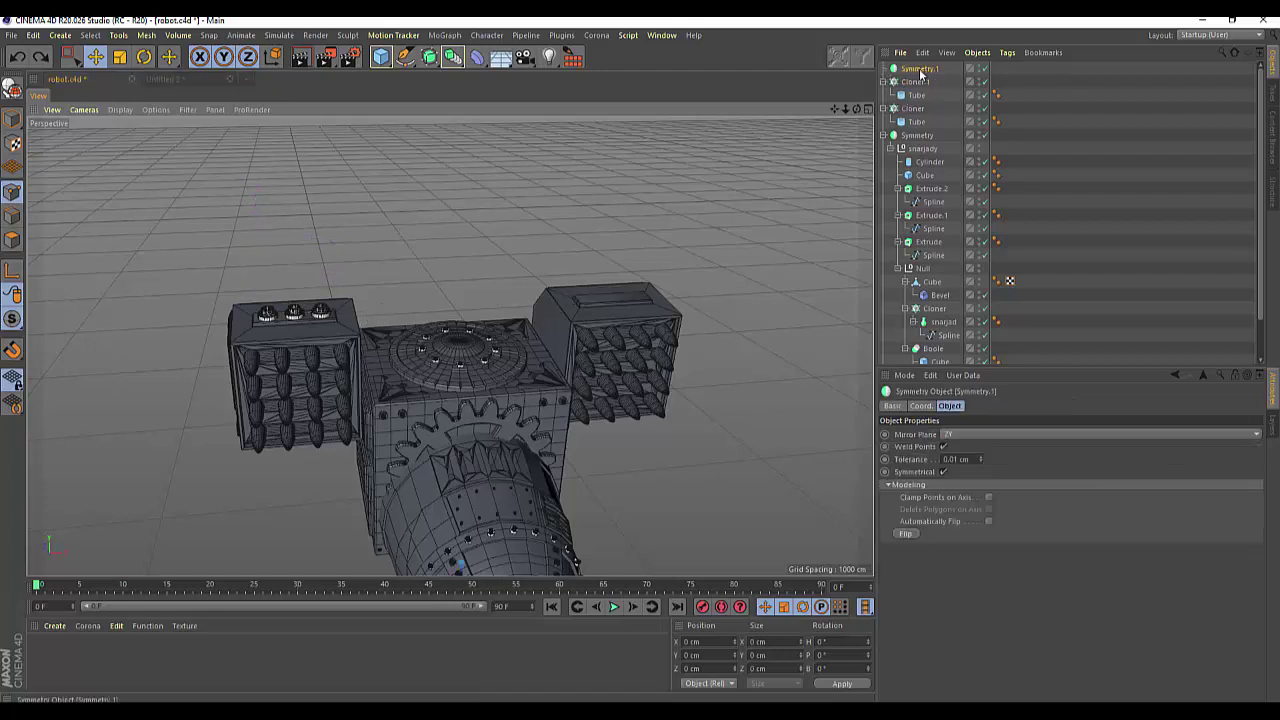
{"action": "left_click", "coordinate": [916, 80]}
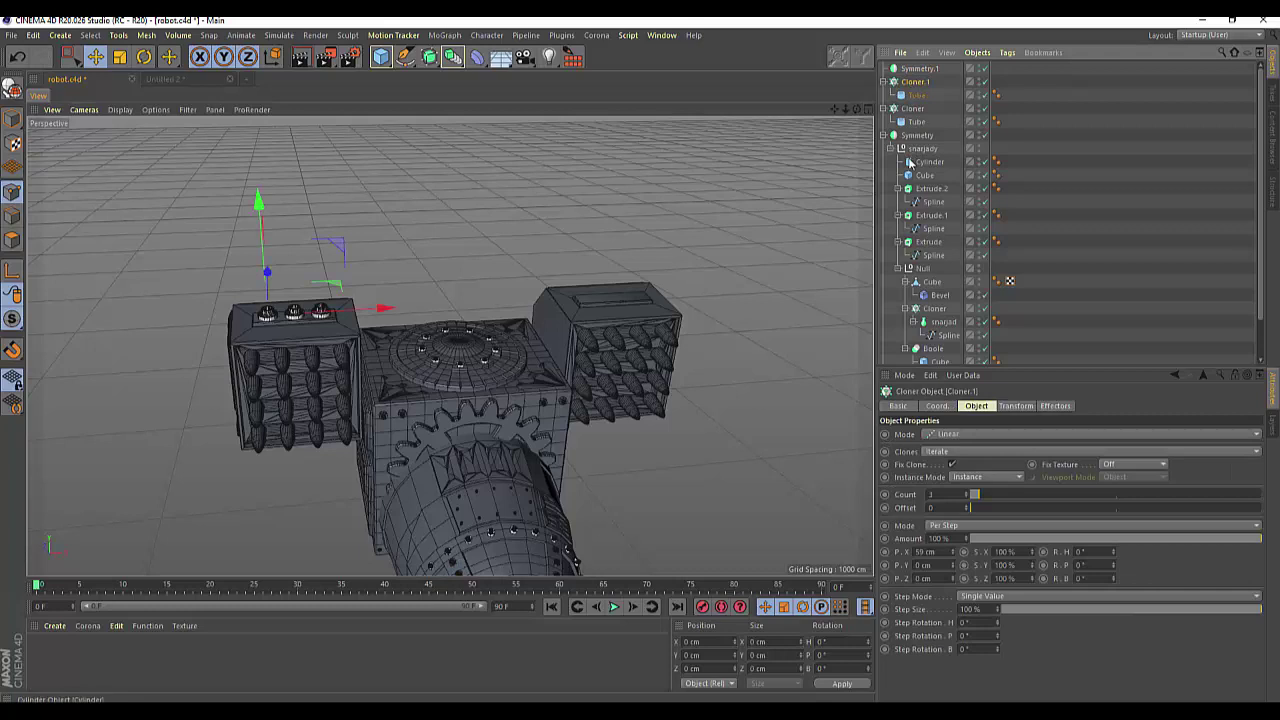
{"action": "left_click_drag", "start_coordinate": [910, 162], "coordinate": [912, 114]}
{"action": "left_click", "coordinate": [912, 114], "text": "shift"}
Step: Group the selected Cloner.1, Tube and Cloner into a Null under Symmetry.1
{"action": "right_click", "coordinate": [912, 113]}
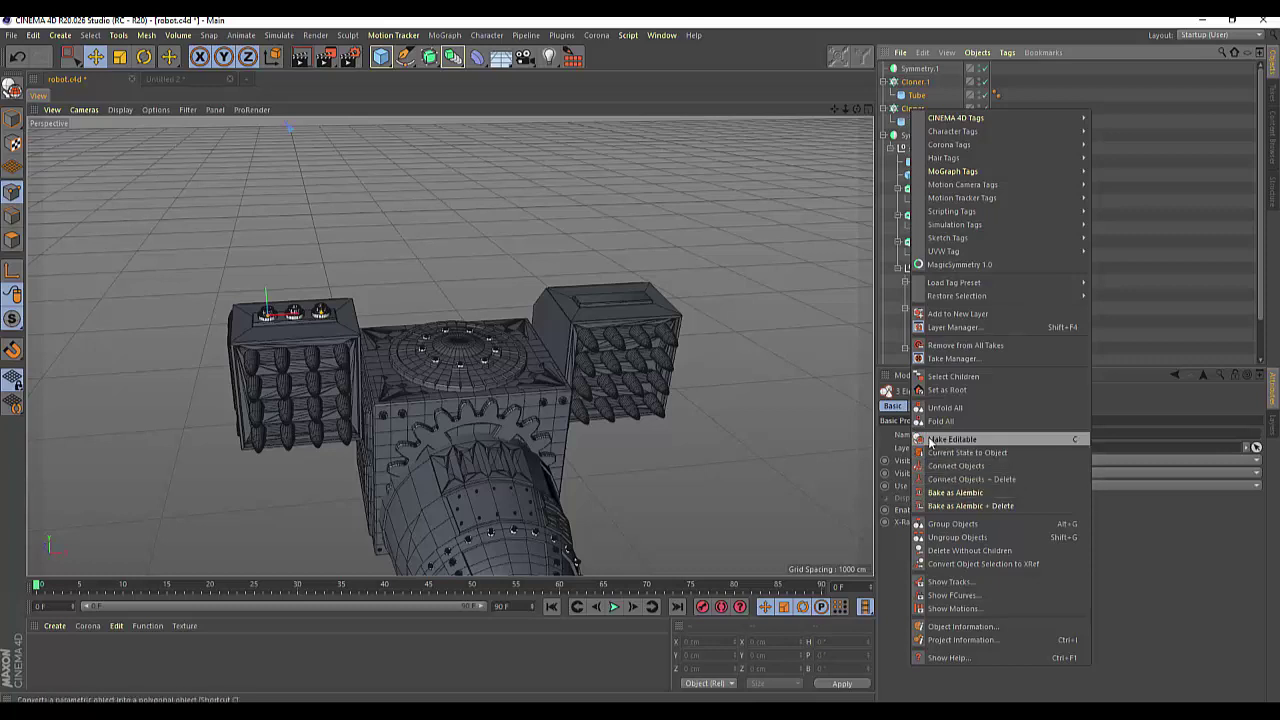
{"action": "left_click", "coordinate": [945, 524]}
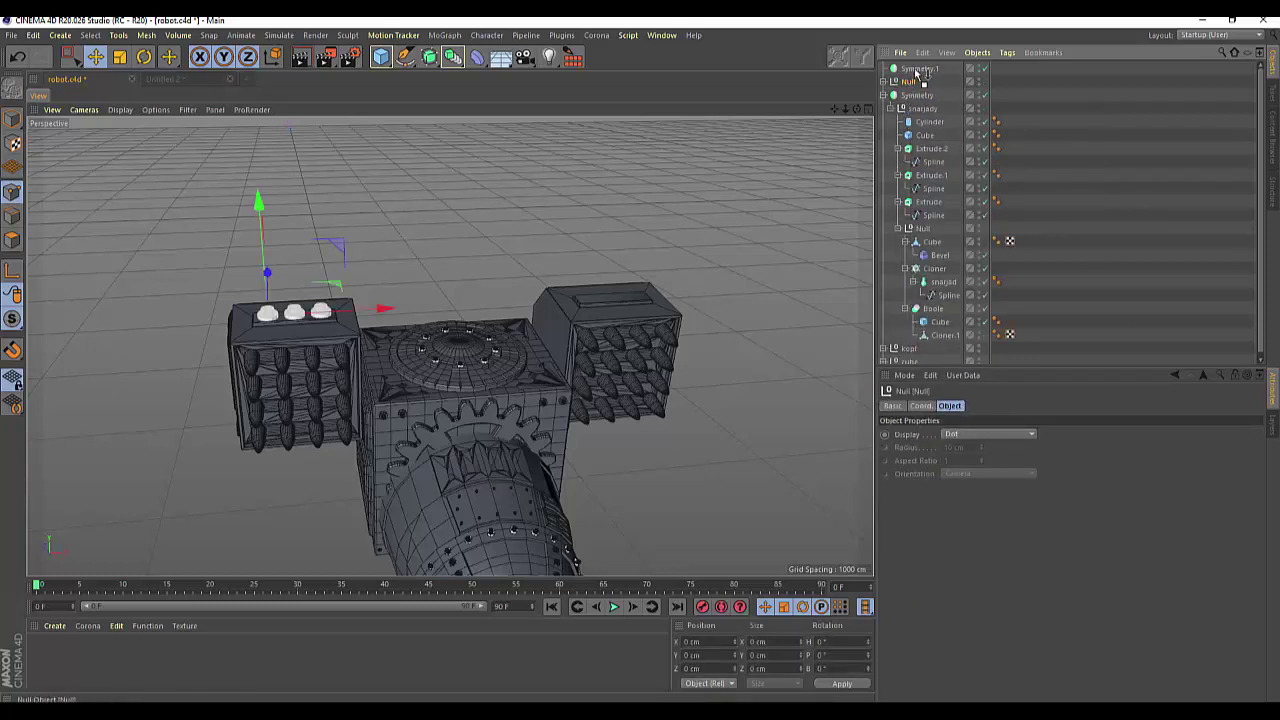
{"action": "left_click_drag", "start_coordinate": [916, 73], "coordinate": [916, 71]}
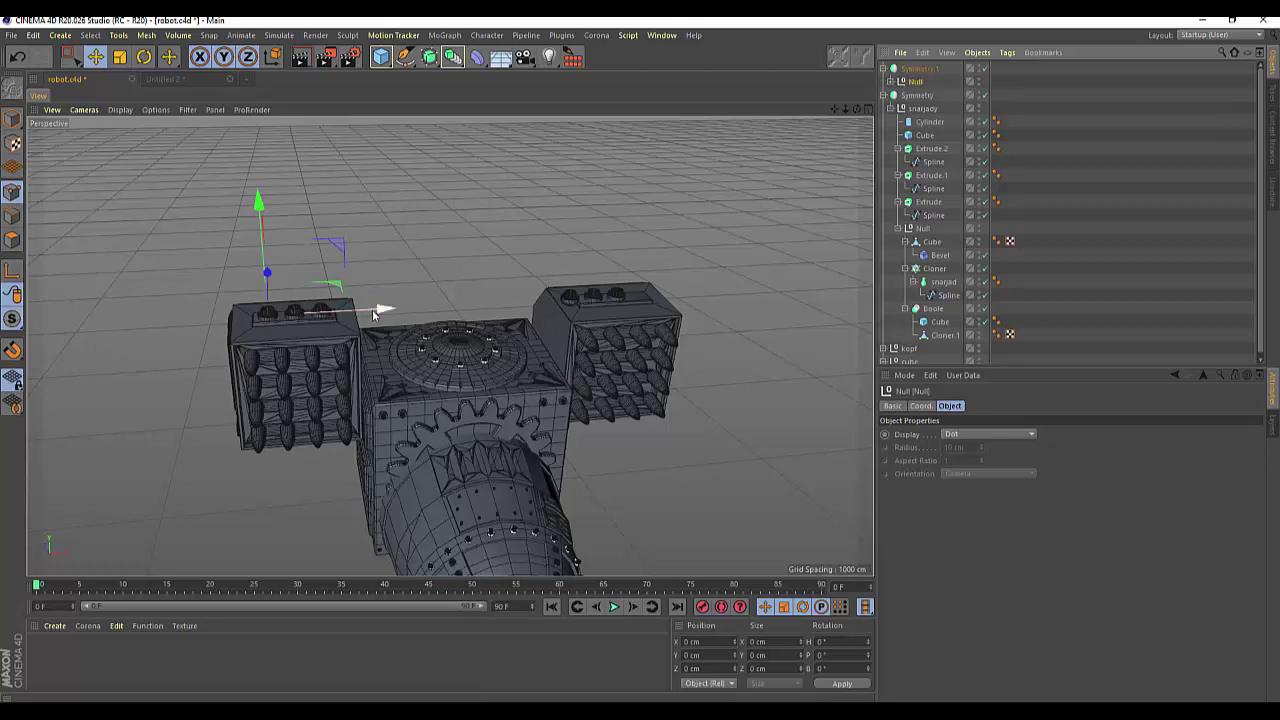
Step: Nudge the knob group along X and select Symmetry.1
{"action": "left_click_drag", "start_coordinate": [373, 315], "coordinate": [373, 315]}
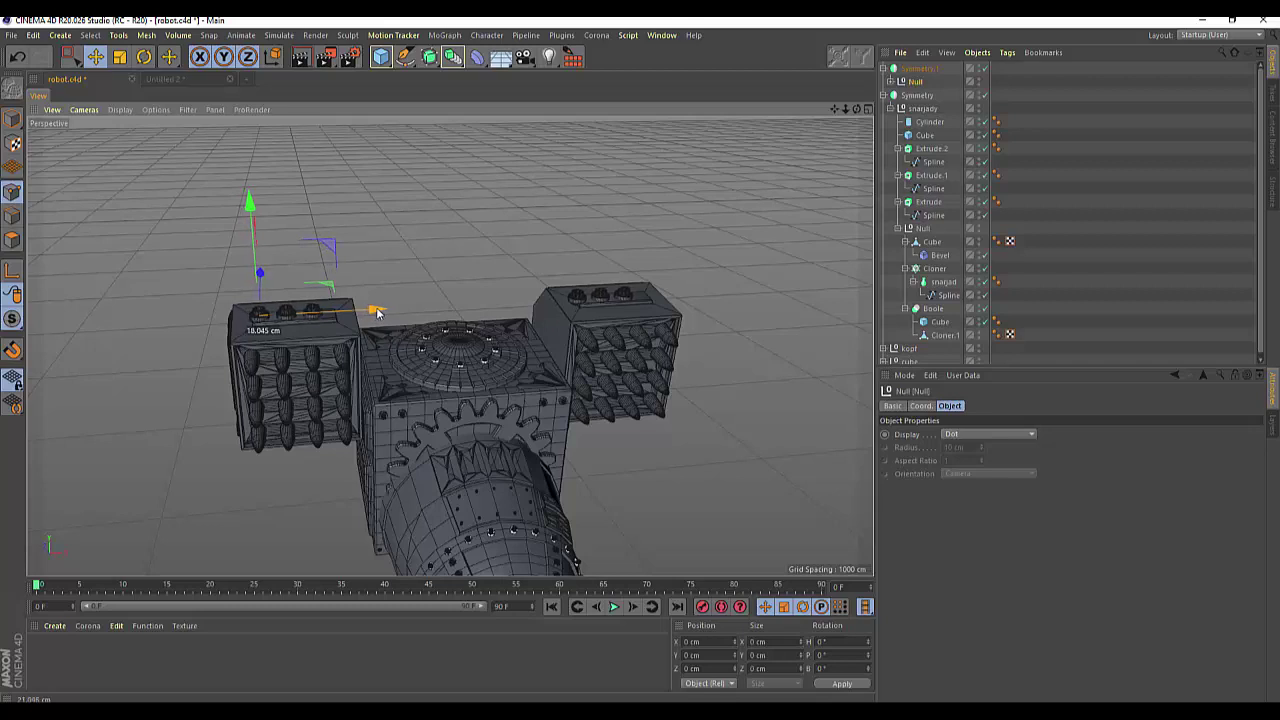
{"action": "mouse_move", "coordinate": [372, 314]}
{"action": "left_mouse_down"}
{"action": "mouse_move", "coordinate": [388, 313]}
{"action": "mouse_move", "coordinate": [373, 310]}
{"action": "left_mouse_up"}
{"action": "left_click", "coordinate": [918, 68]}
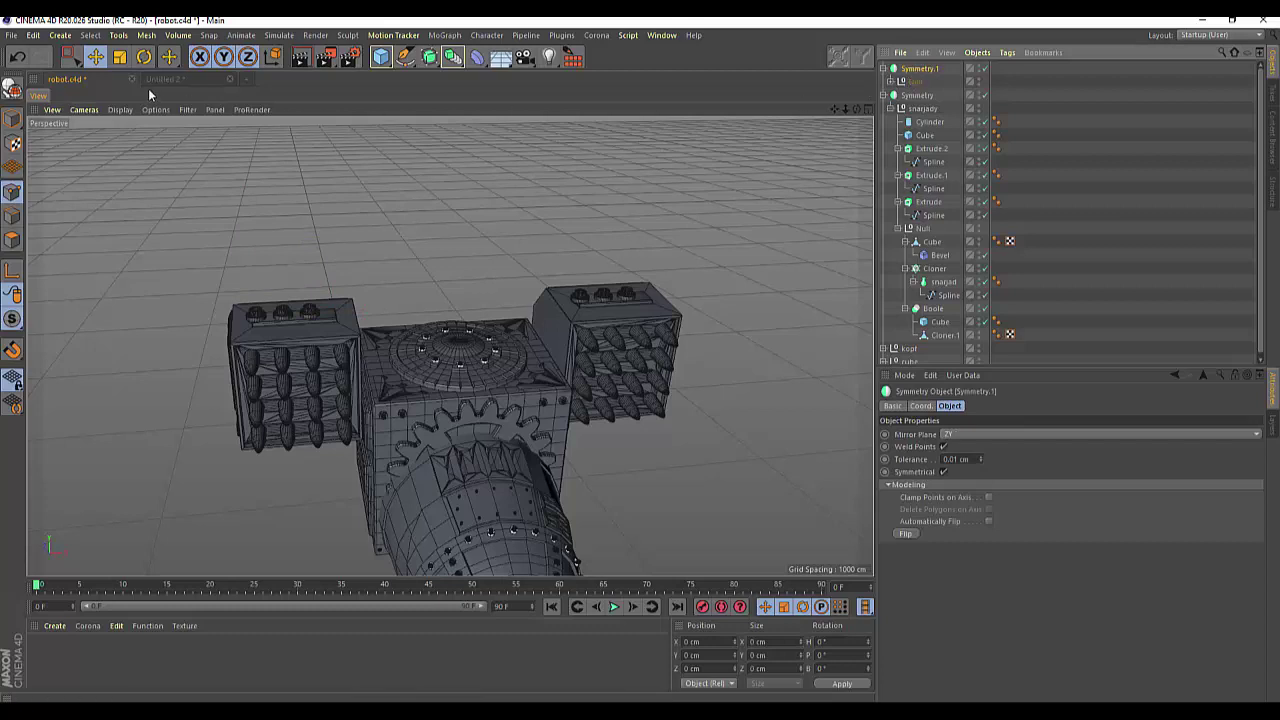
{"action": "left_click", "coordinate": [93, 62]}
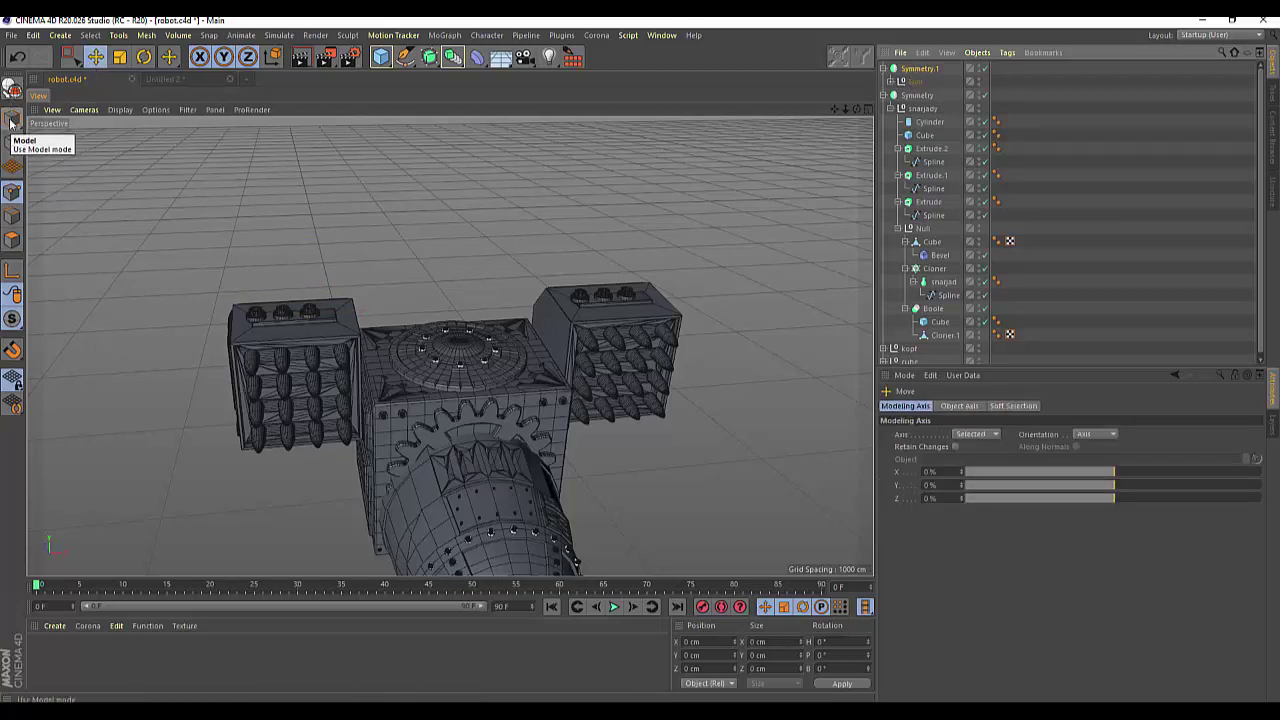
Step: In Model mode, move Symmetry.1 along X to 24.44 cm
{"action": "left_click", "coordinate": [10, 120]}
{"action": "mouse_move", "coordinate": [611, 234]}
{"action": "left_mouse_down", "text": "alt"}
{"action": "mouse_move", "coordinate": [709, 234]}
{"action": "mouse_move", "coordinate": [650, 366]}
{"action": "left_mouse_up", "text": "alt"}
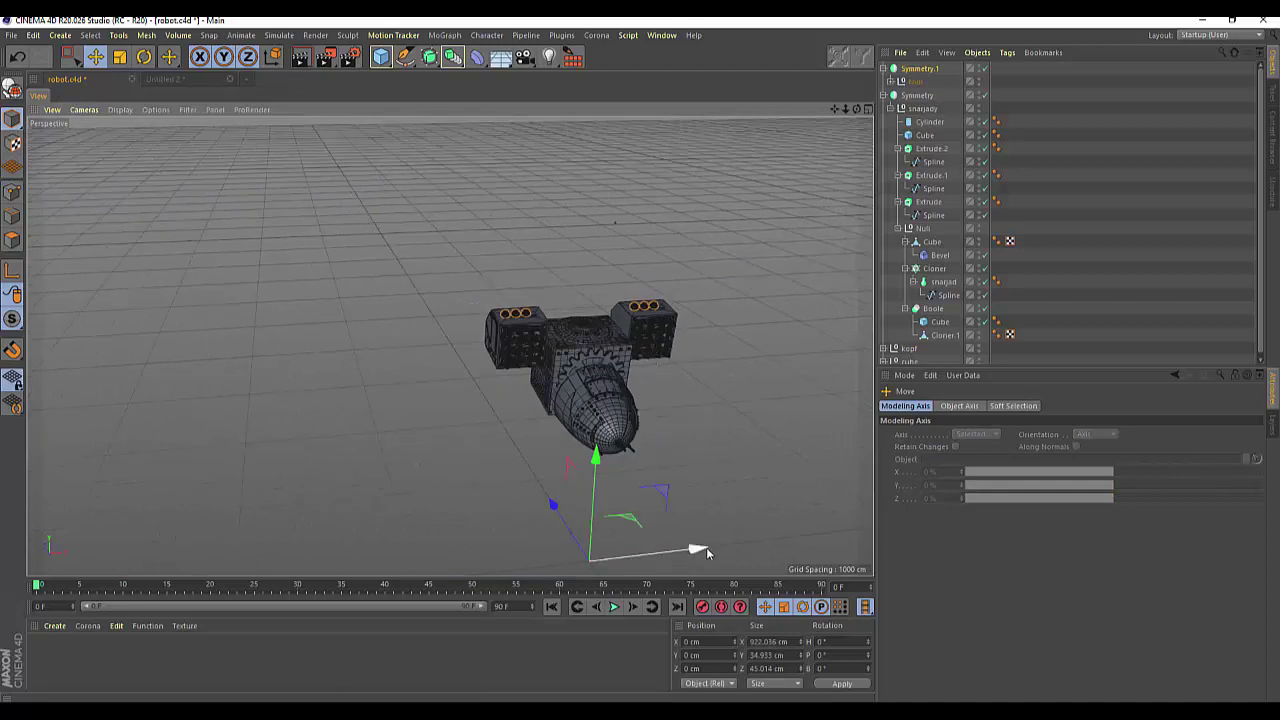
{"action": "left_click_drag", "start_coordinate": [706, 547], "coordinate": [711, 552]}
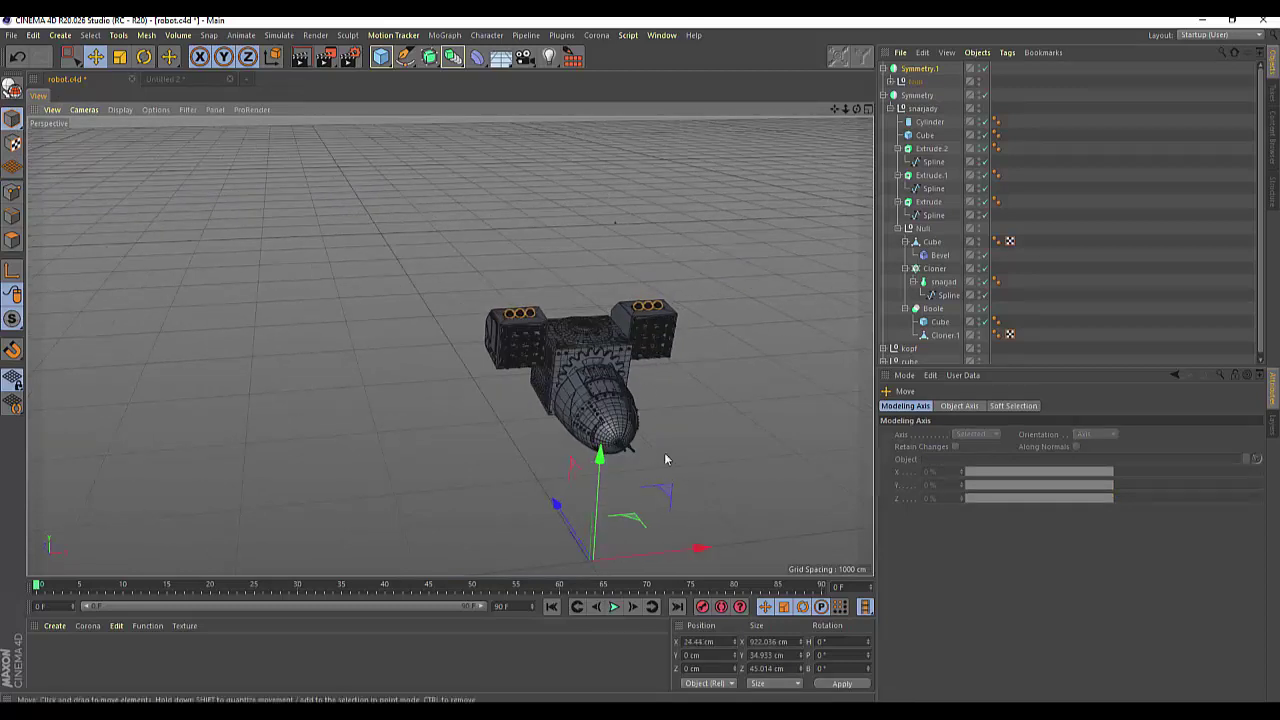
Step: Orbit around the robot to inspect the matching knob rows on both side boxes
{"action": "scroll", "coordinate": [620, 400], "scroll_direction": "up", "scroll_amount": 2}
{"action": "scroll", "coordinate": [590, 360], "scroll_direction": "up", "scroll_amount": 3}
{"action": "scroll", "coordinate": [571, 340], "scroll_direction": "up", "scroll_amount": 3}
{"action": "scroll", "coordinate": [571, 340], "scroll_direction": "up", "scroll_amount": 2}
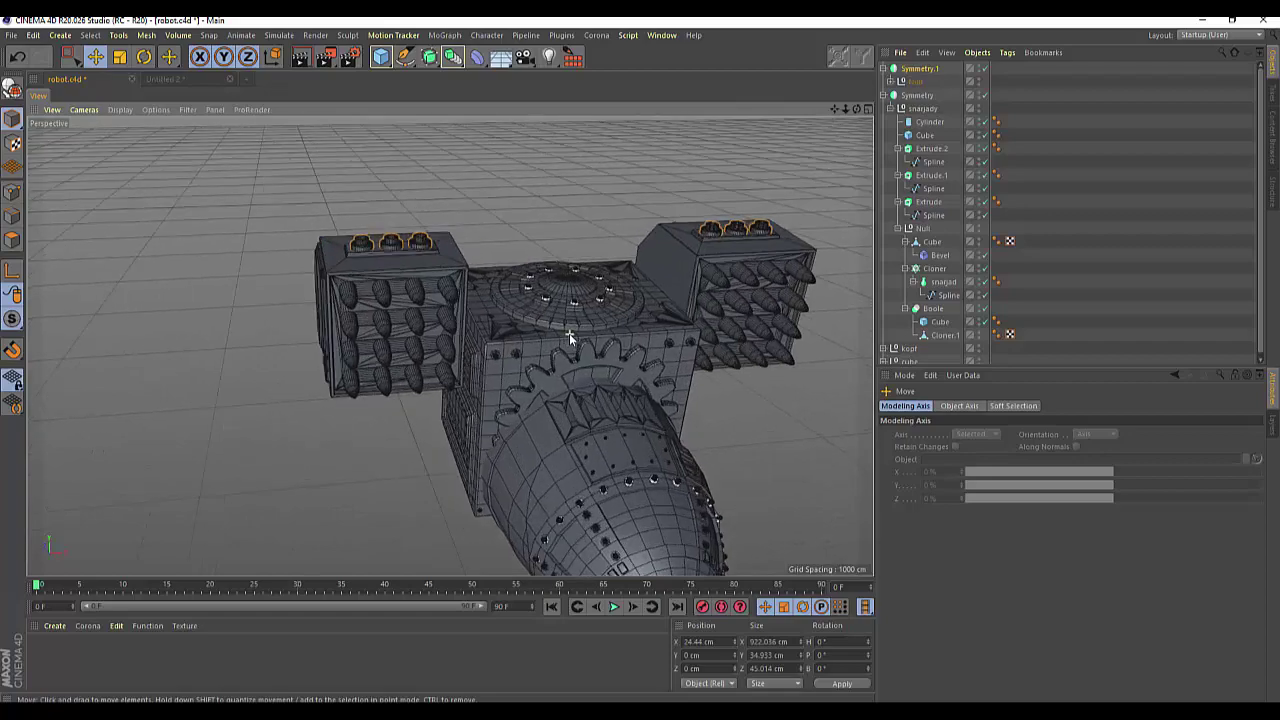
{"action": "left_click_drag", "start_coordinate": [858, 113], "coordinate": [450, 345]}
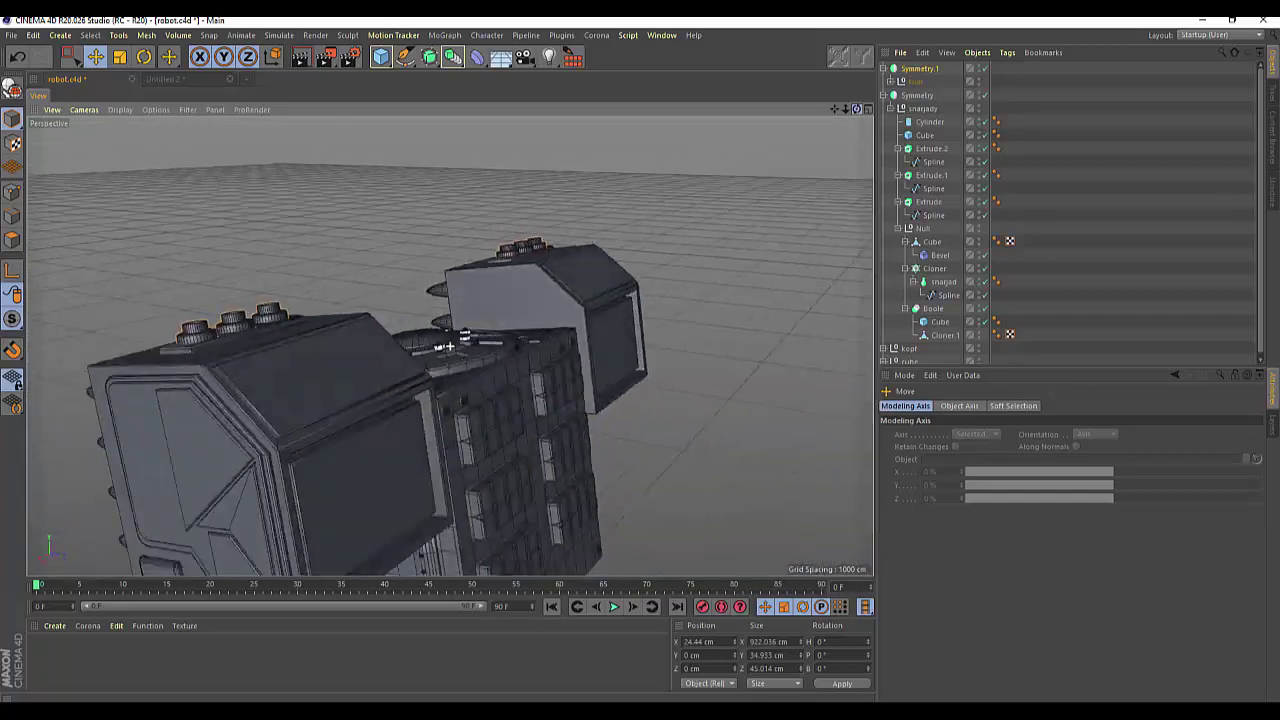
{"action": "left_click_drag", "start_coordinate": [450, 346], "coordinate": [450, 346], "text": "alt"}
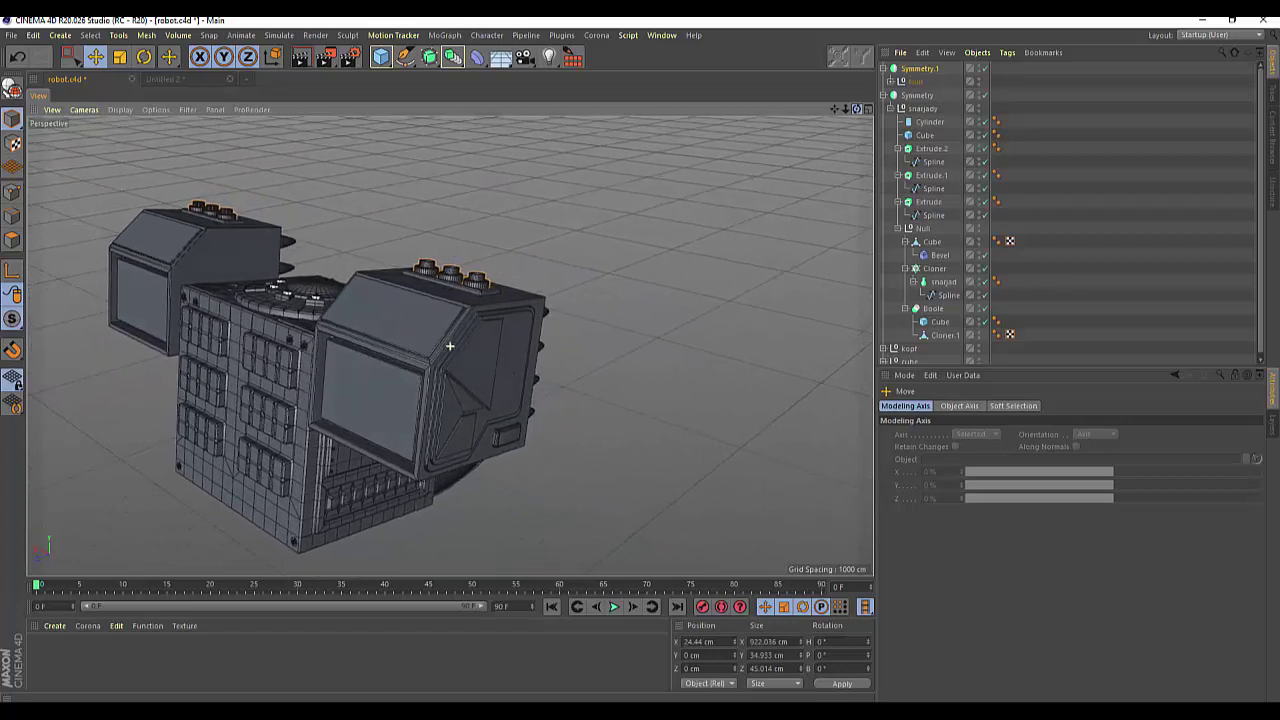
{"action": "left_click_drag", "start_coordinate": [450, 346], "coordinate": [450, 346], "text": "alt"}
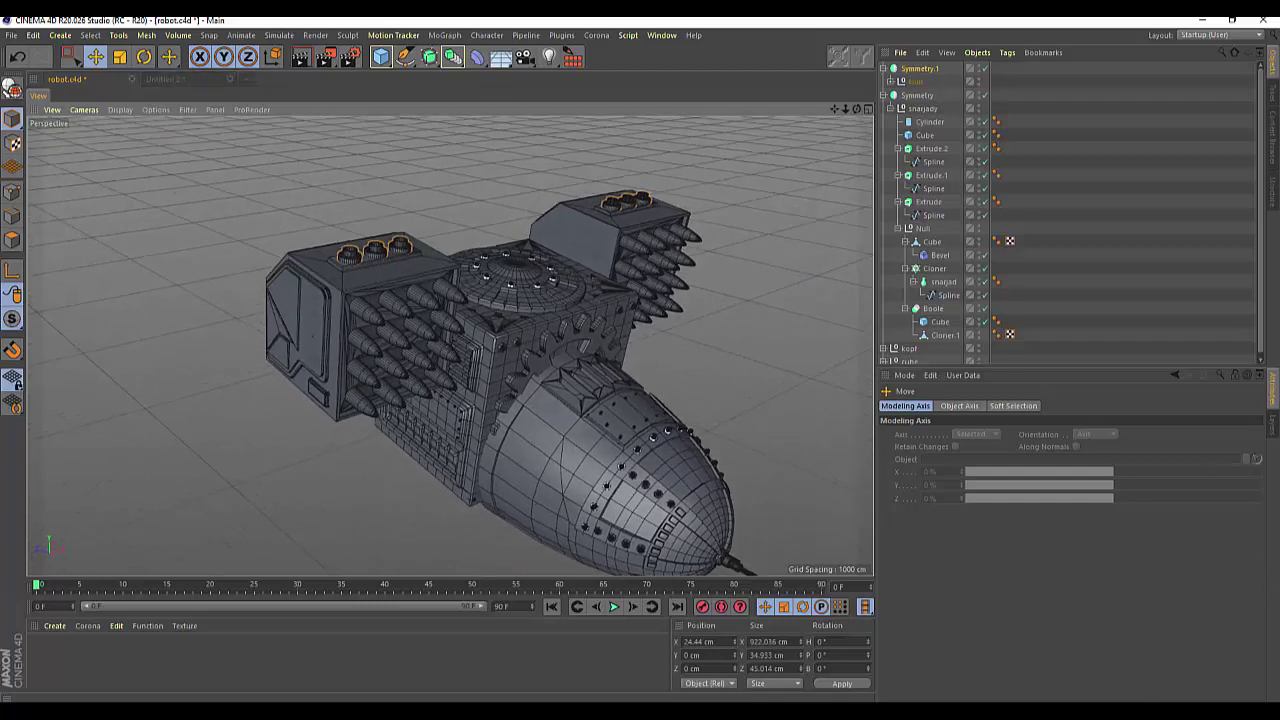
{"action": "left_click", "coordinate": [1246, 710]}
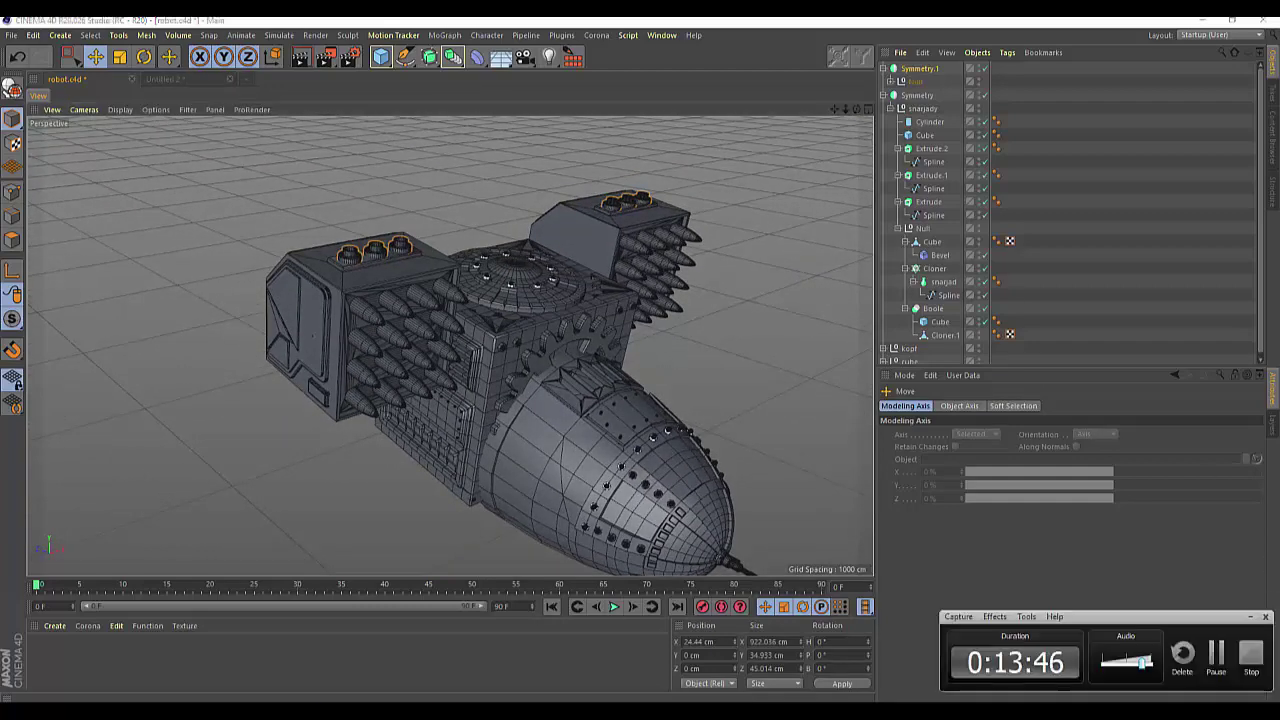